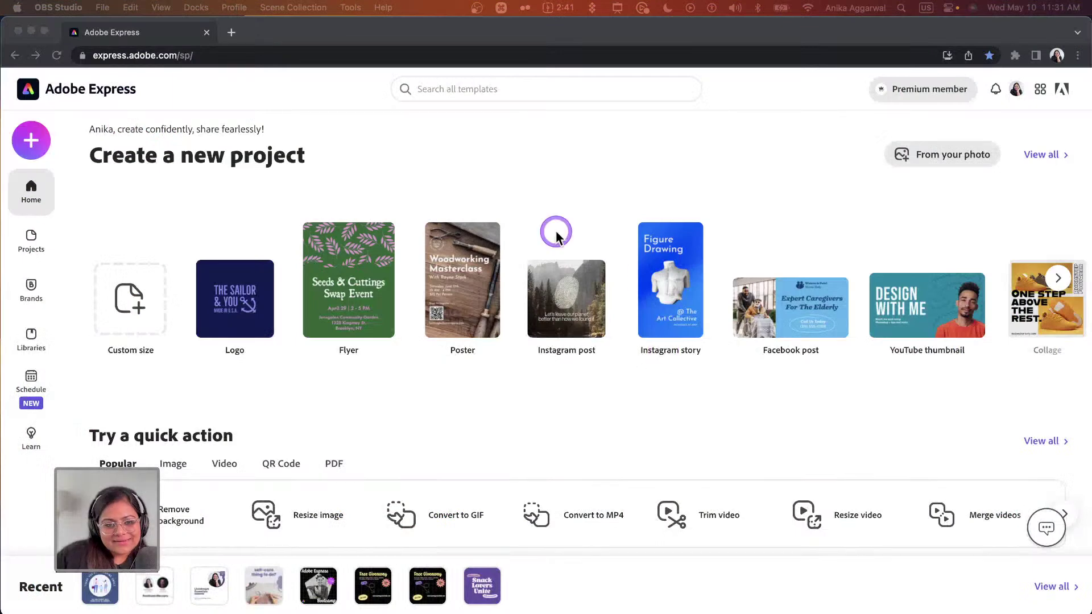
# - Look through the home page's quick actions, seasonal highlights and popular templates
pyautogui.click(991, 153)
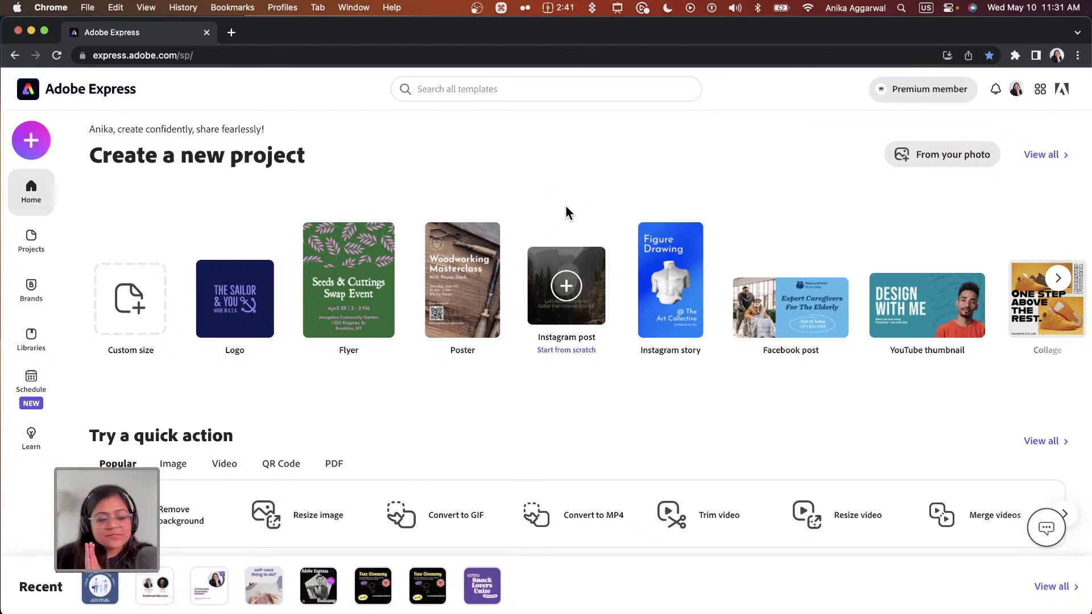
pyautogui.click(607, 319)
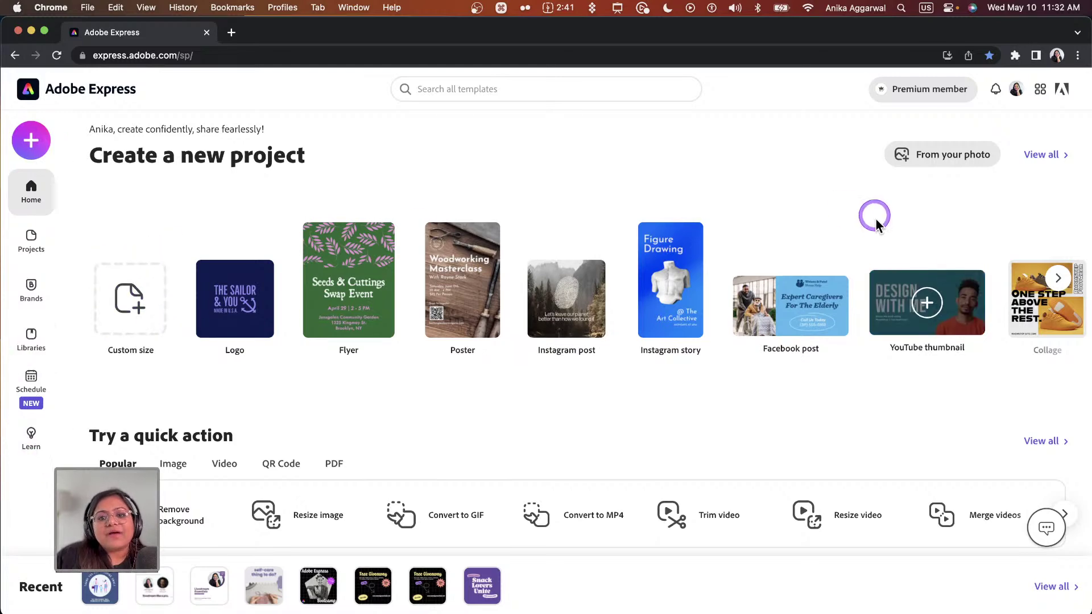
pyautogui.scroll(-3, 467, 385)
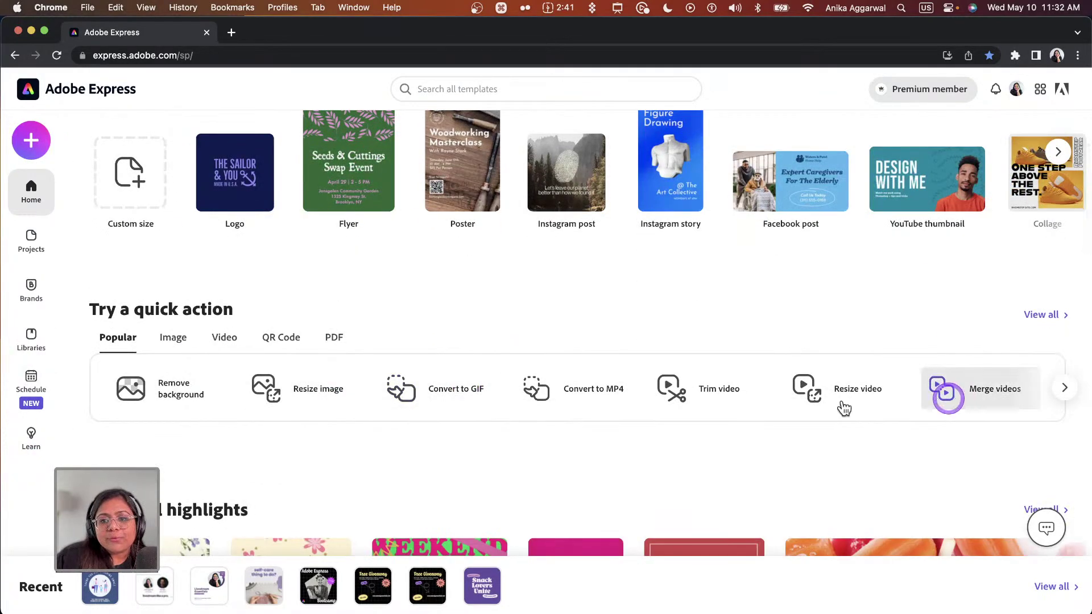
pyautogui.scroll(-6, 941, 394)
pyautogui.scroll(-1, 486, 458)
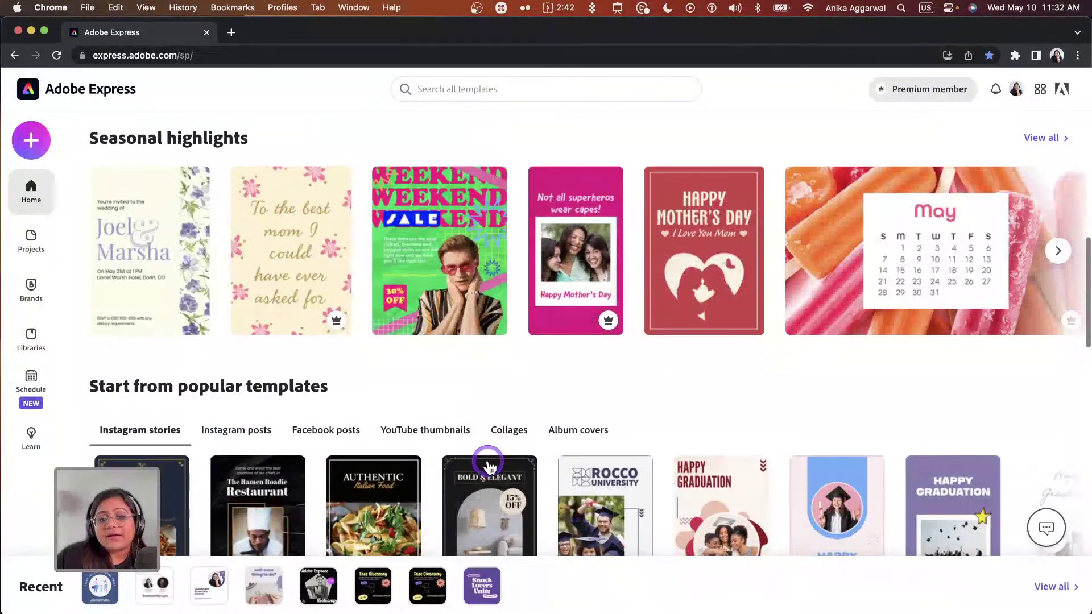
pyautogui.moveTo(482, 460)
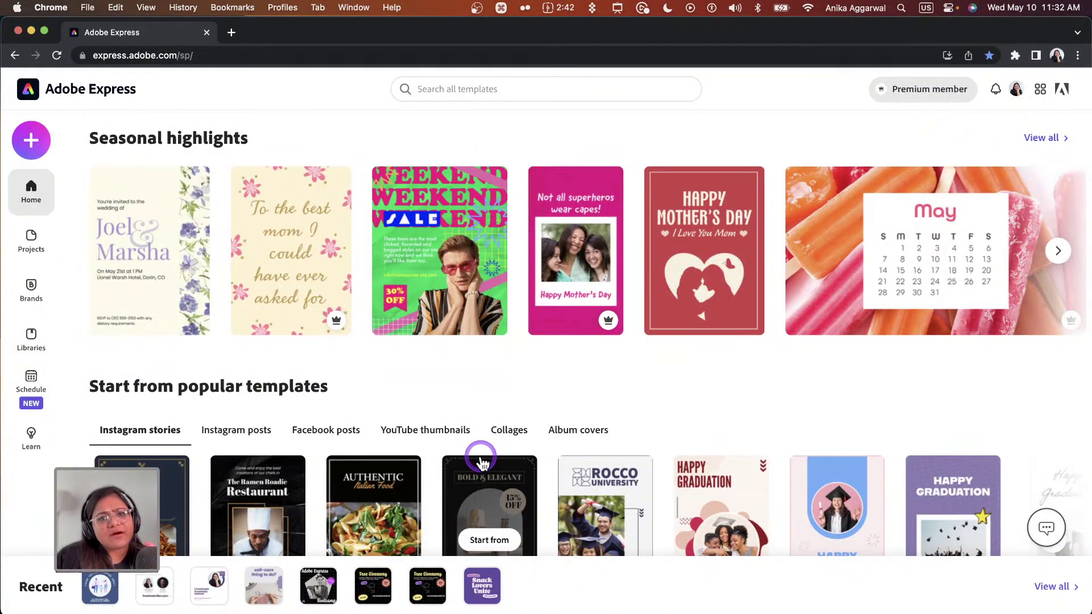
pyautogui.scroll(-2, 387, 529)
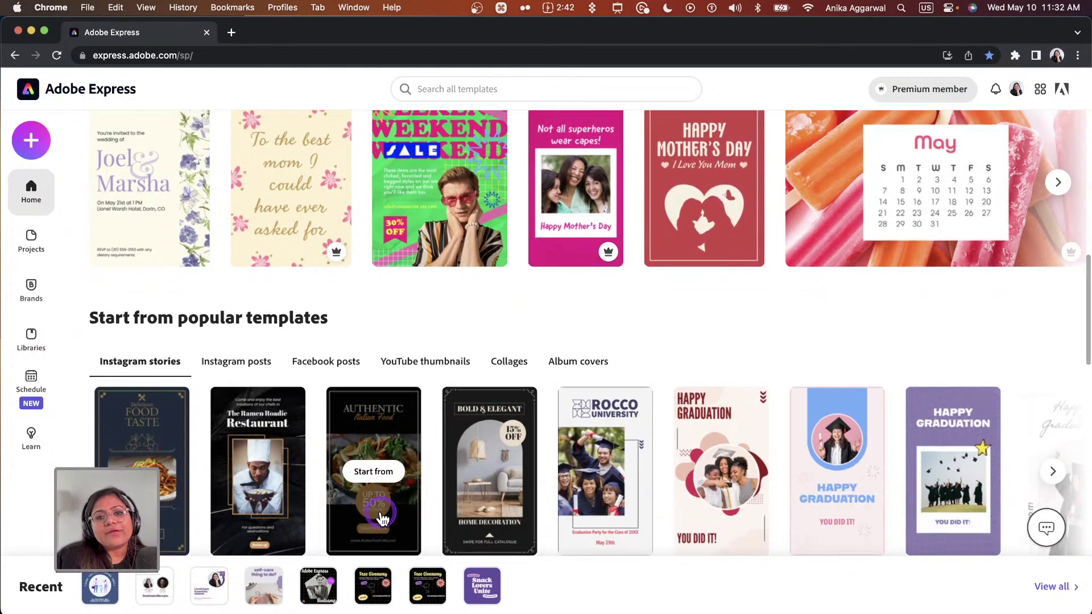
pyautogui.scroll(15, 731, 212)
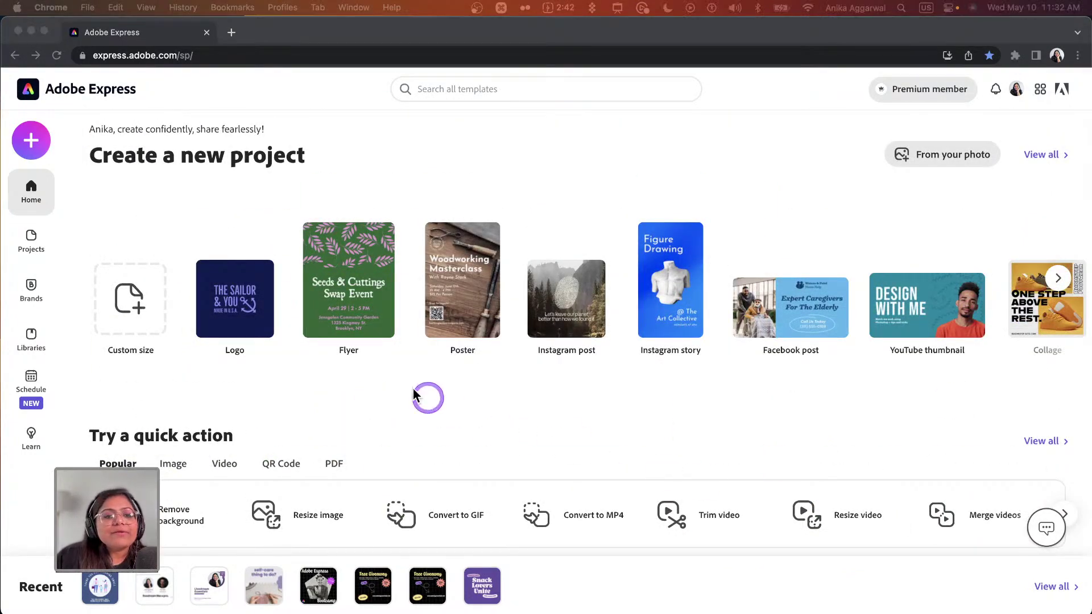
# - Create a new blank Instagram post project and dismiss the suggested templates
pyautogui.click(31, 145)
pyautogui.click(32, 145)
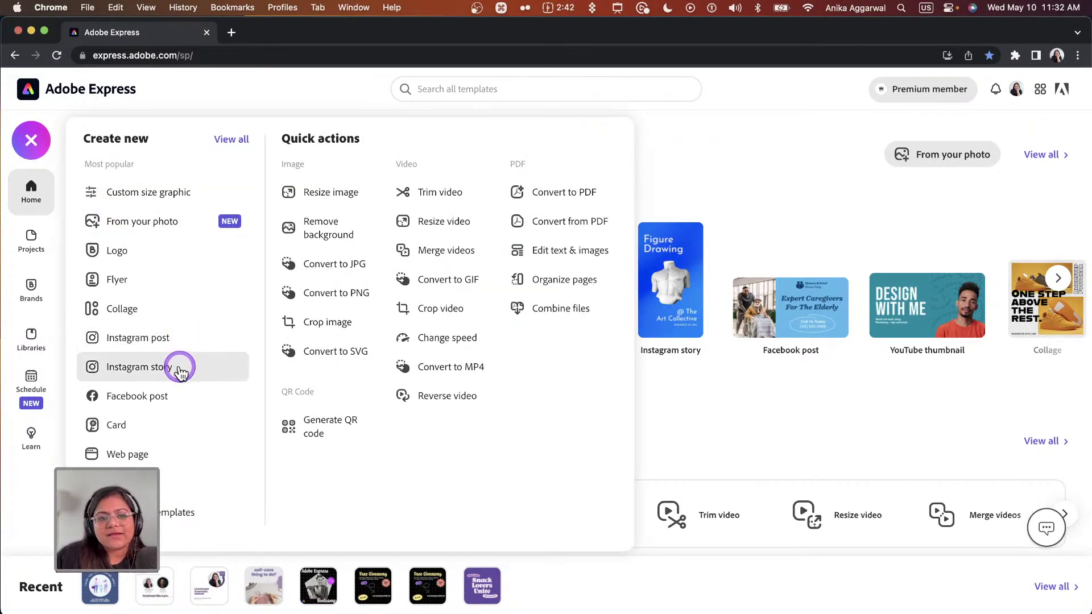
pyautogui.click(187, 348)
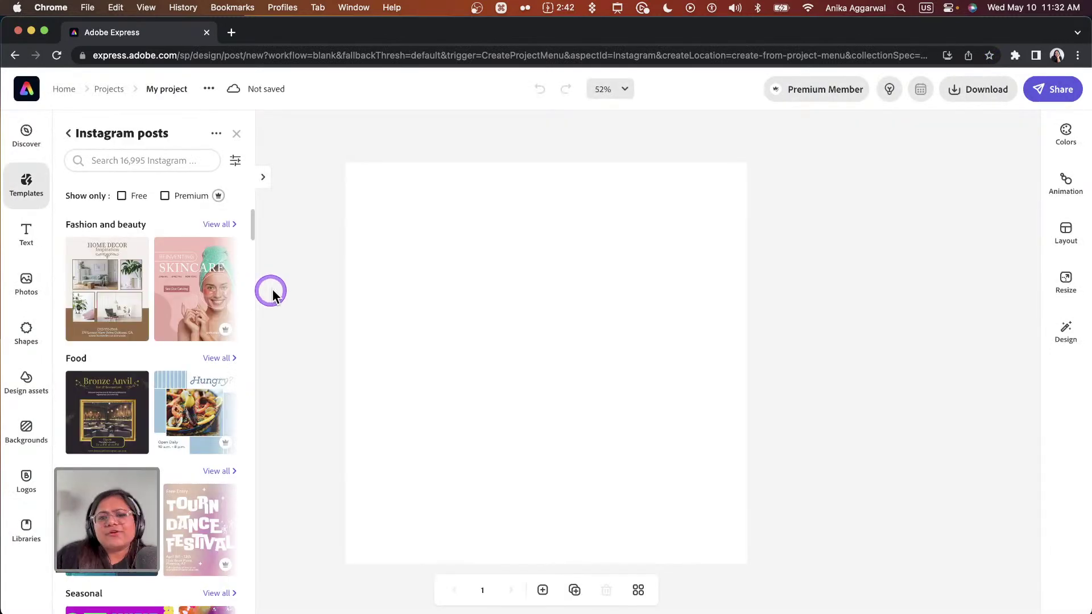
pyautogui.click(296, 287)
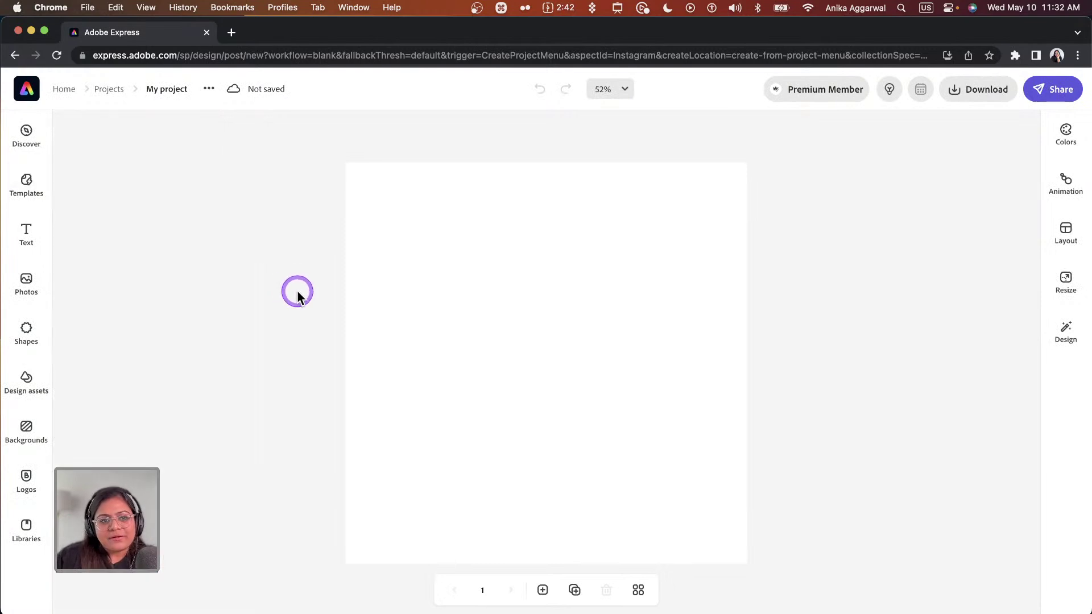
pyautogui.click(500, 300)
pyautogui.moveTo(993, 202)
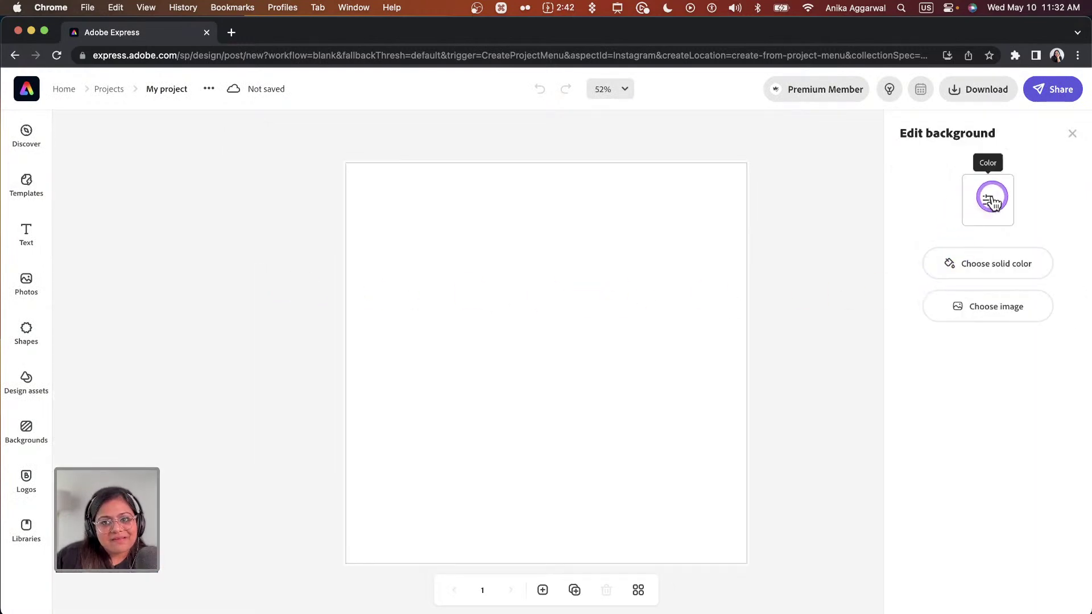
pyautogui.click(856, 266)
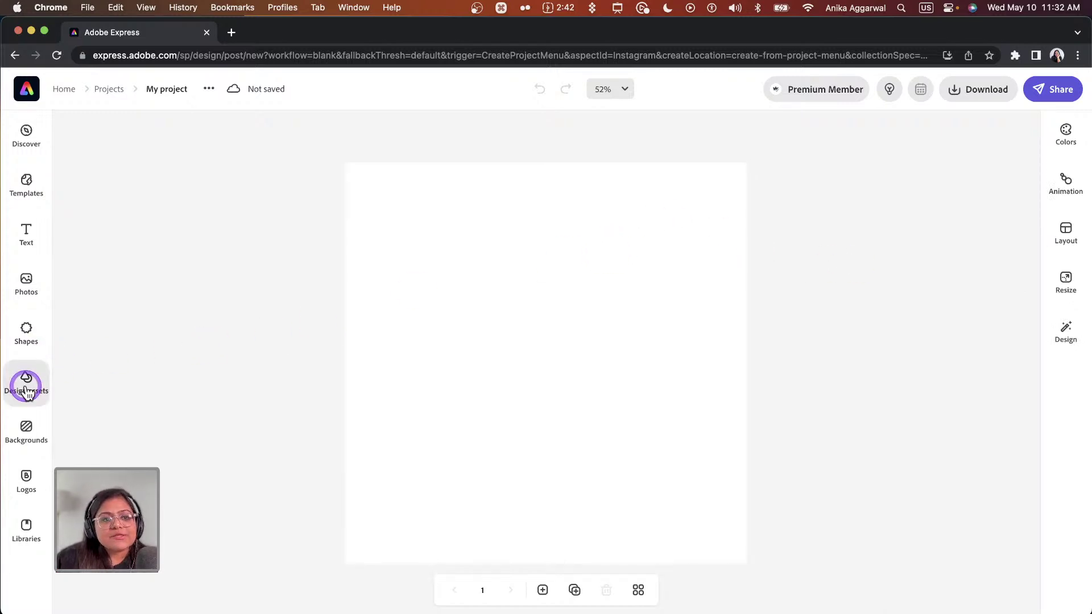
# - Search the Adobe Stock photos for "fashion"
pyautogui.click(25, 289)
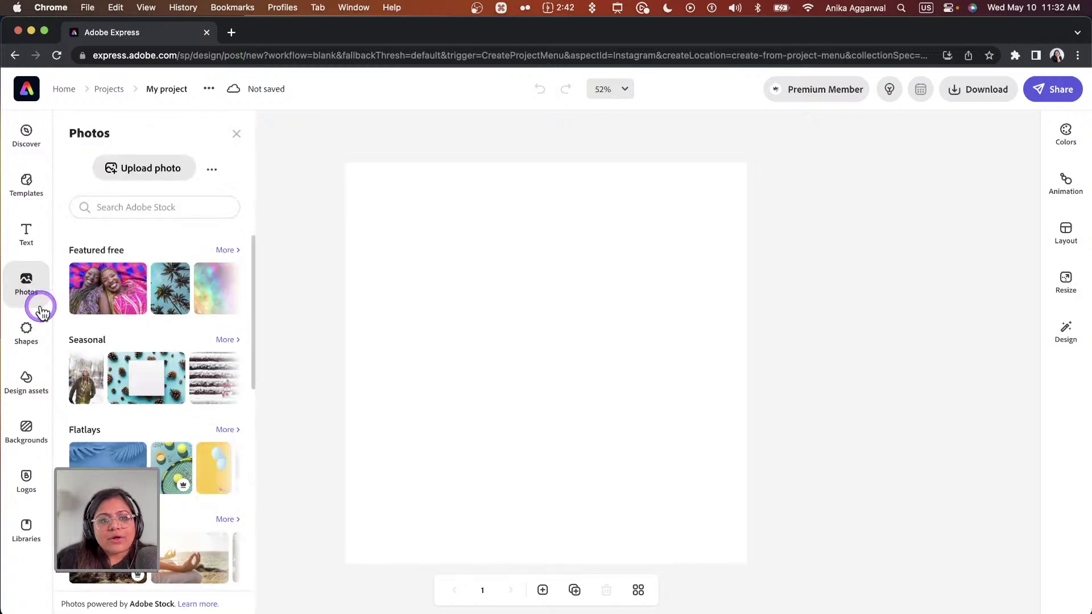
pyautogui.click(157, 204)
pyautogui.write('fashi')
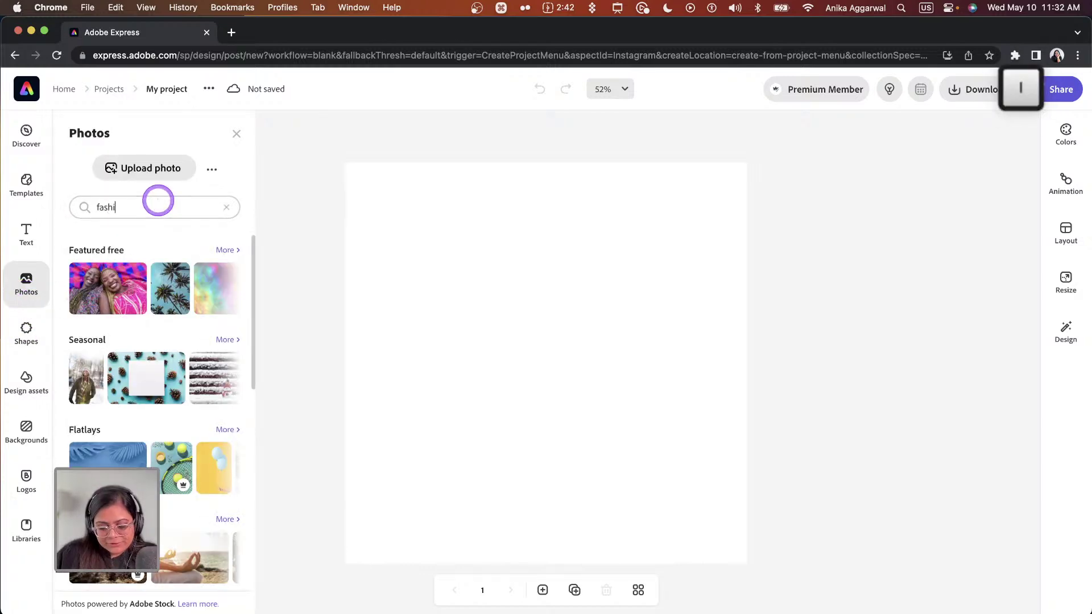
pyautogui.write('on')
pyautogui.press('Return')
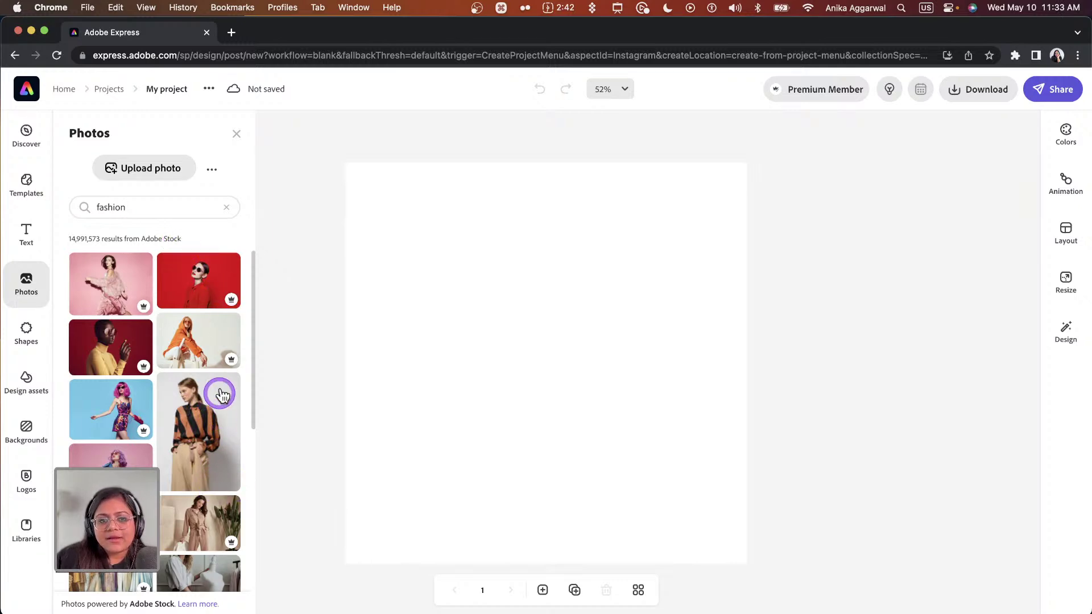
# - Add the photo of the woman in the orange and black striped shirt and beige trousers to the canvas
pyautogui.press('super')
pyautogui.moveTo(239, 306)
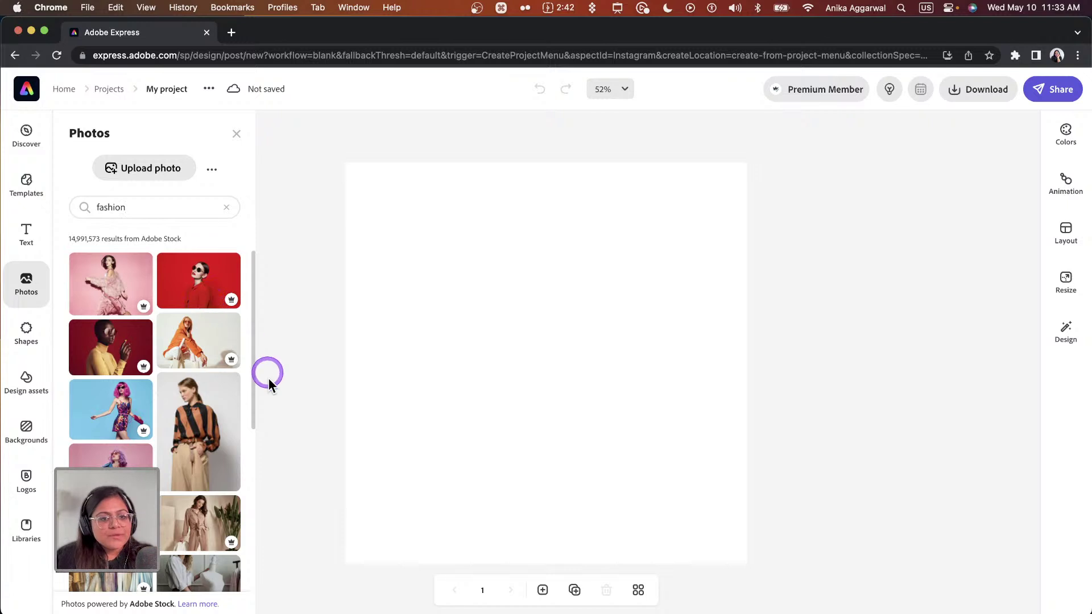
pyautogui.scroll(-1, 229, 450)
pyautogui.click(227, 430)
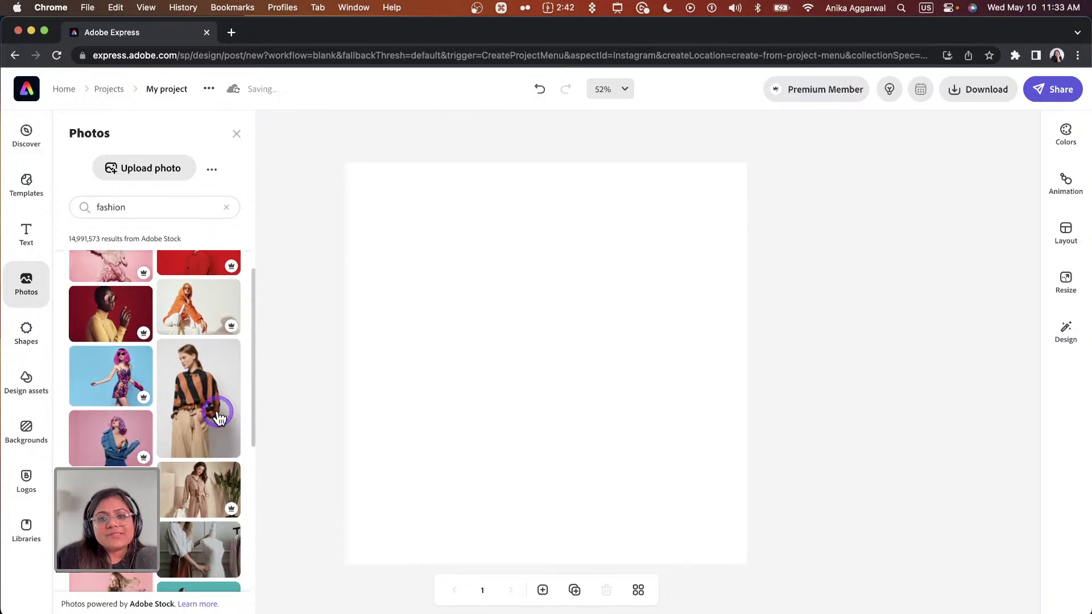
pyautogui.click(515, 384)
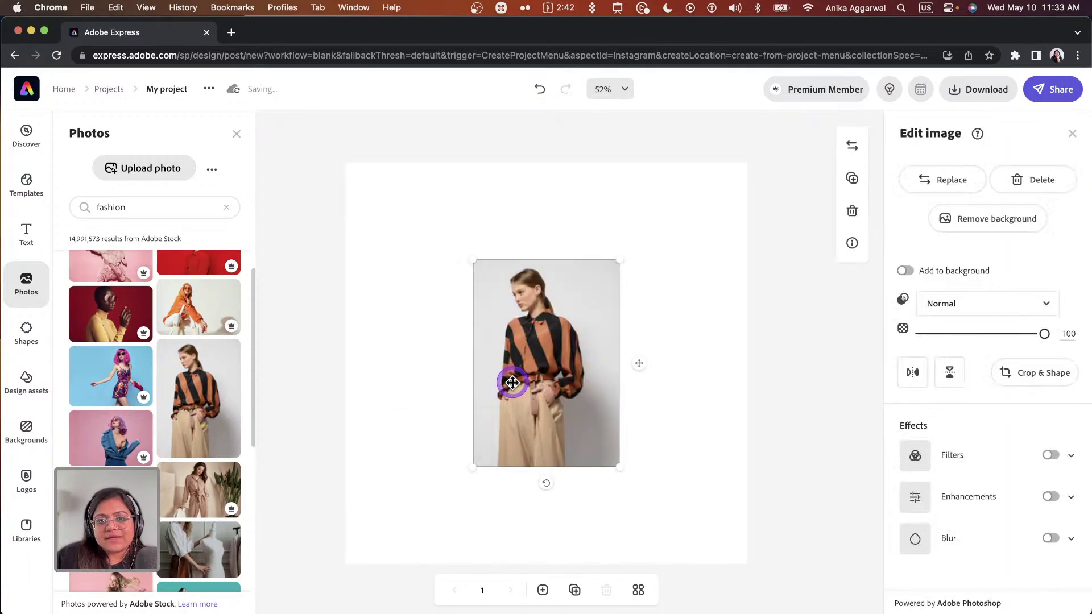
pyautogui.click(428, 389)
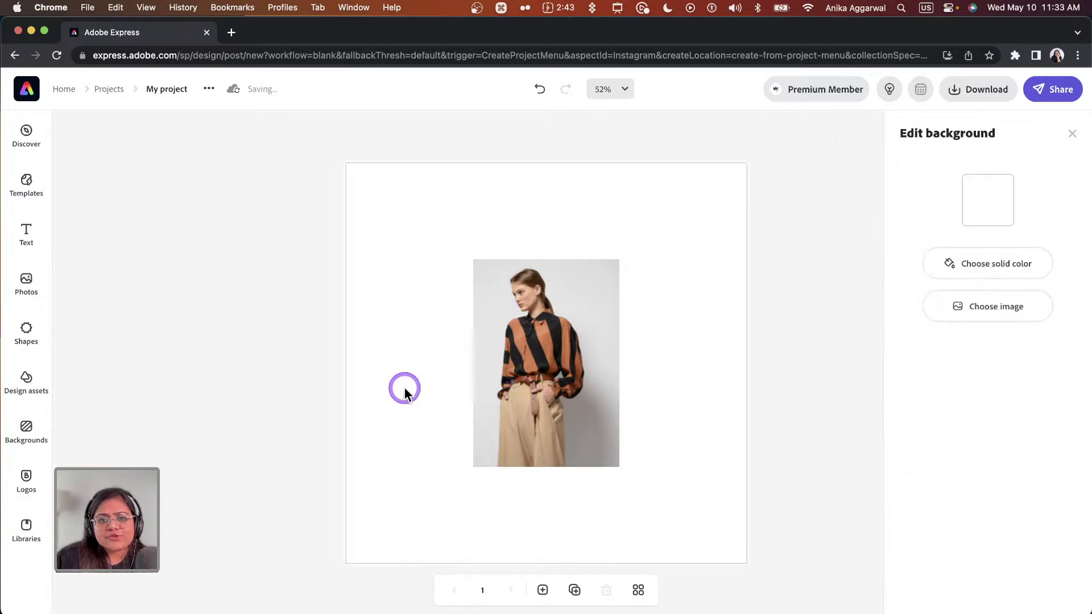
pyautogui.click(211, 359)
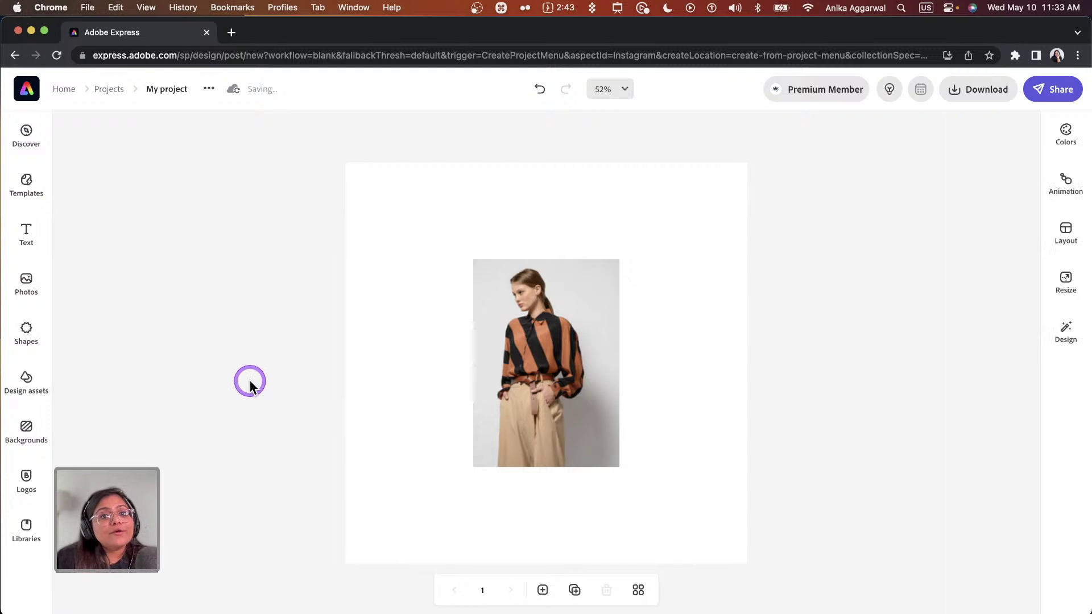
# - Enlarge the striped-shirt photo and place it on the right half of the canvas, running up to its right edge
pyautogui.click(495, 359)
pyautogui.moveTo(471, 262); pyautogui.dragTo(670, 357)
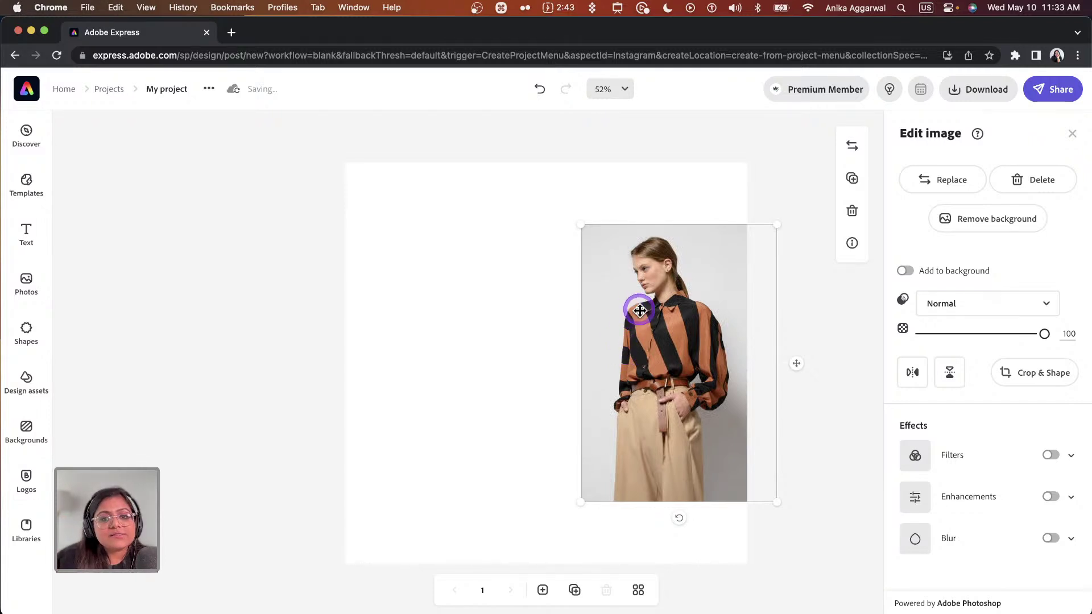
pyautogui.moveTo(634, 312); pyautogui.dragTo(623, 318)
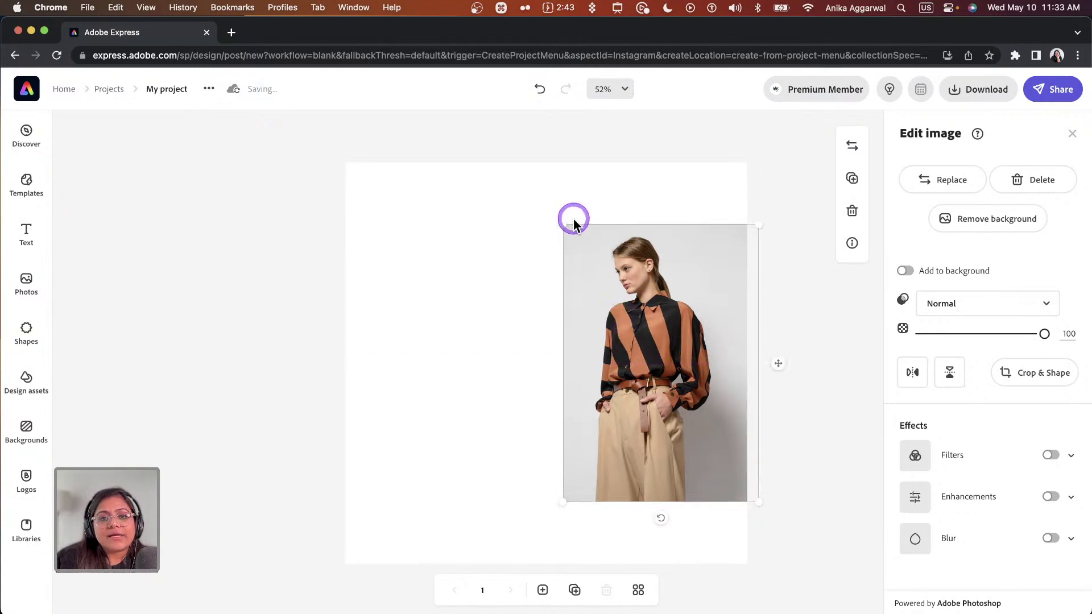
pyautogui.moveTo(565, 222); pyautogui.dragTo(531, 210)
pyautogui.moveTo(704, 292); pyautogui.dragTo(704, 305)
pyautogui.click(459, 340)
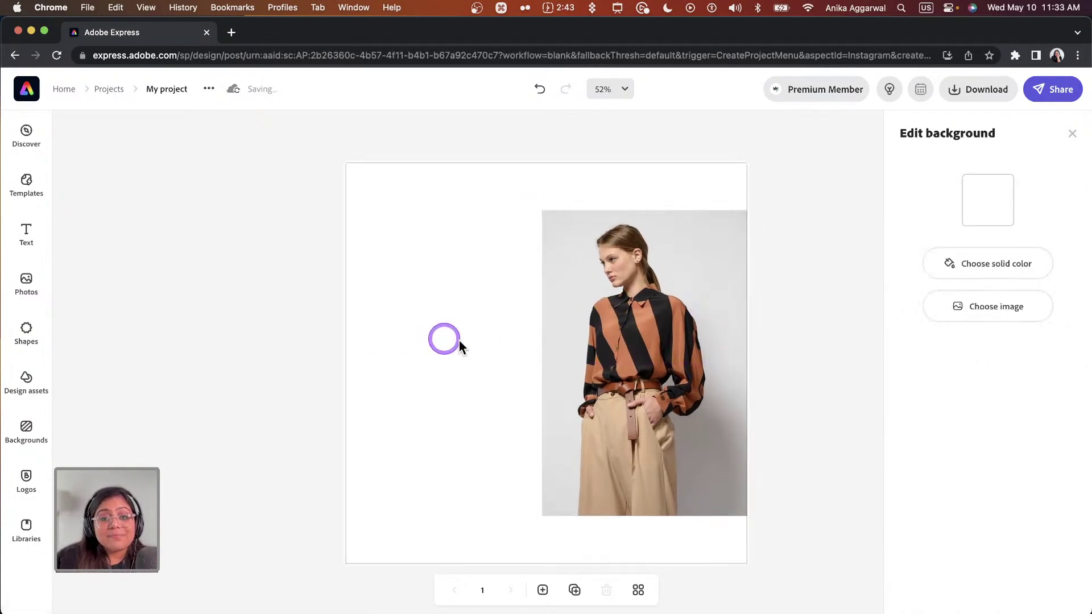
pyautogui.click(292, 349)
# - Add the beige-coat photo and the purple-haired woman's denim-jacket photo, stacked on the canvas's left half
pyautogui.click(26, 283)
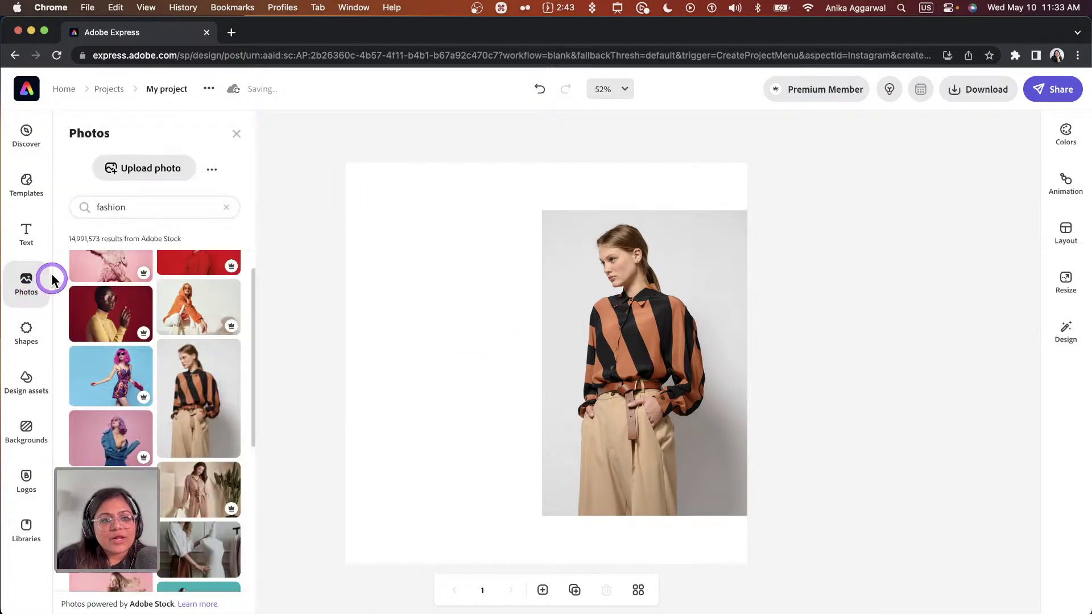
pyautogui.scroll(-5, 121, 363)
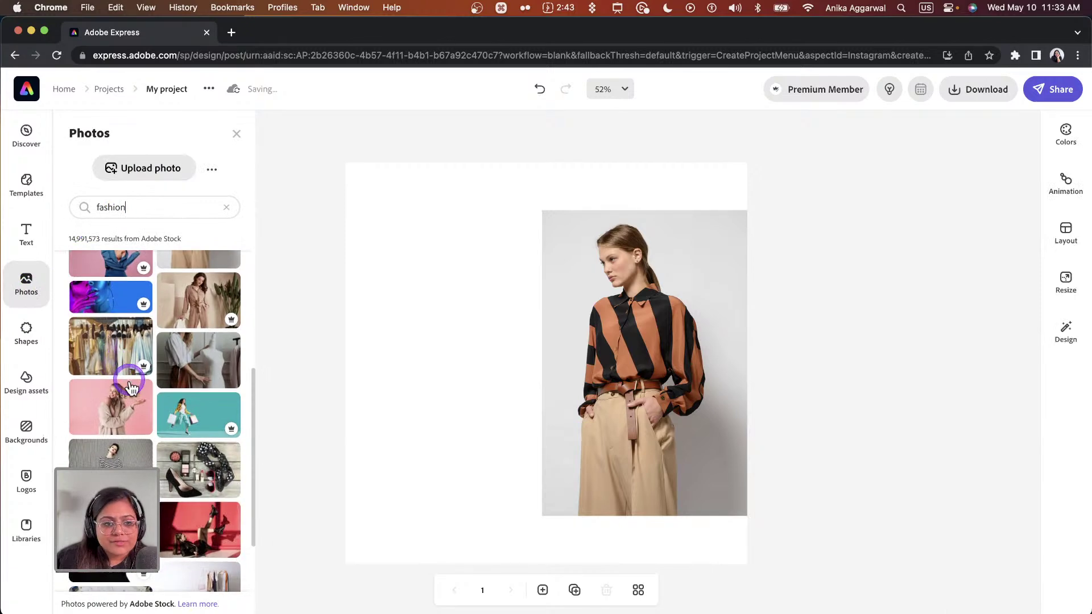
pyautogui.click(130, 454)
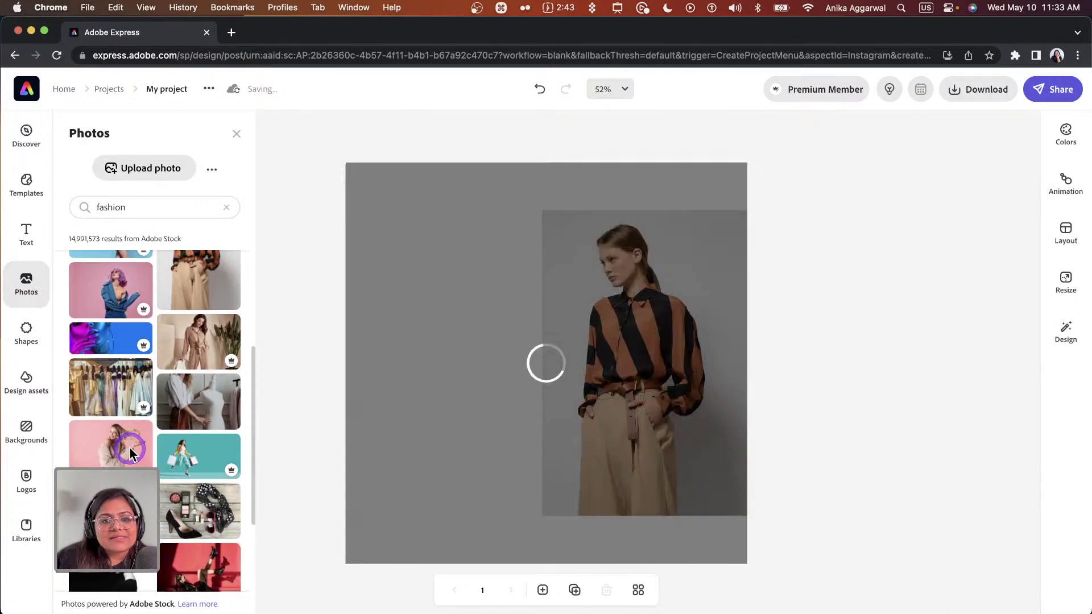
pyautogui.click(108, 293)
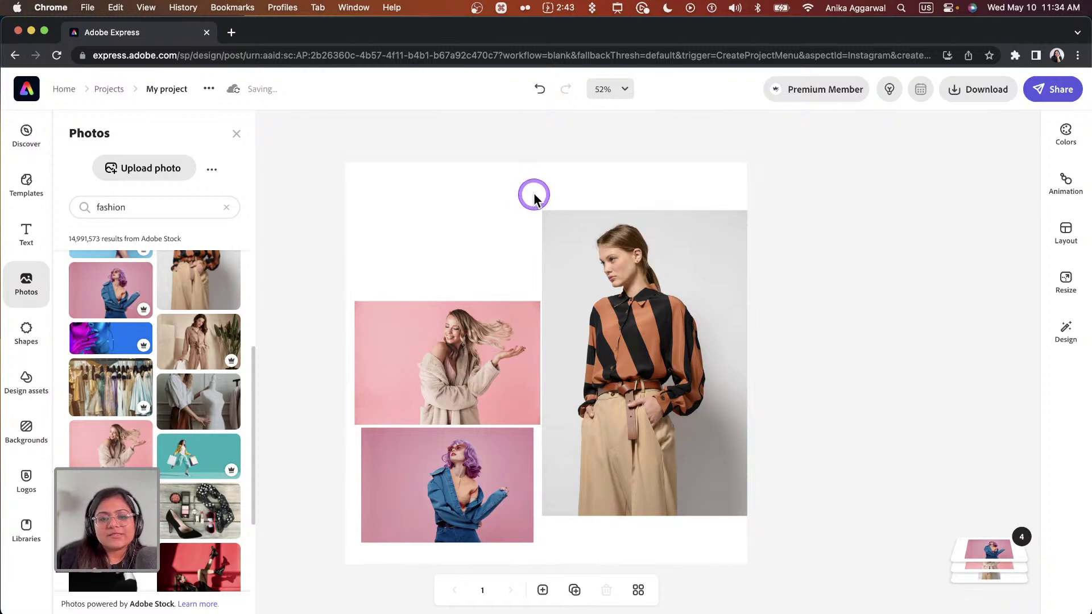
# - Apply the Grayscale filter to the photo of the purple-haired woman in the denim jacket
pyautogui.click(485, 483)
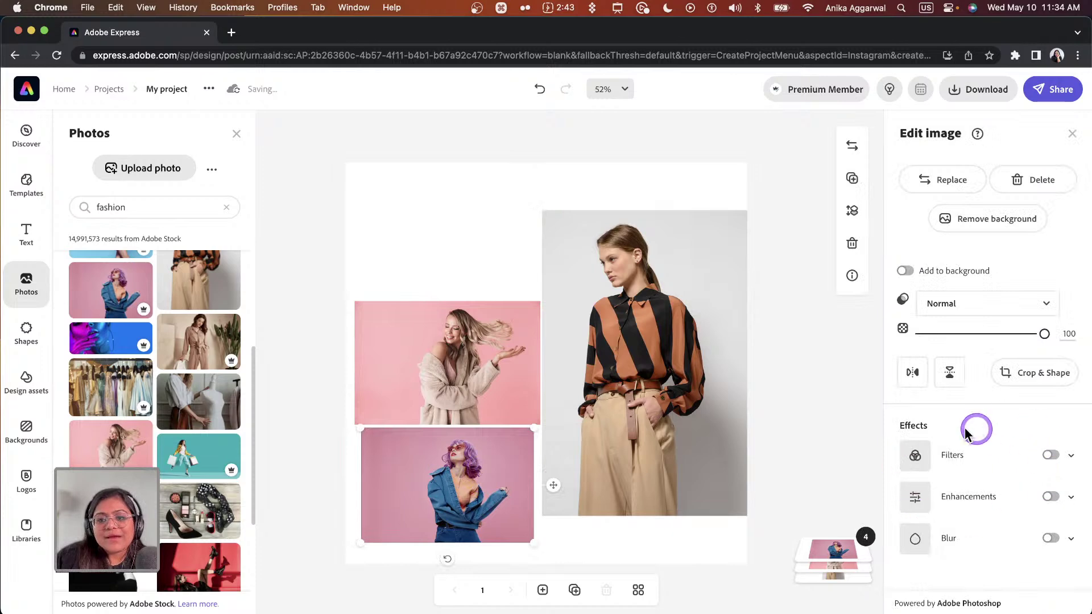
pyautogui.click(1049, 460)
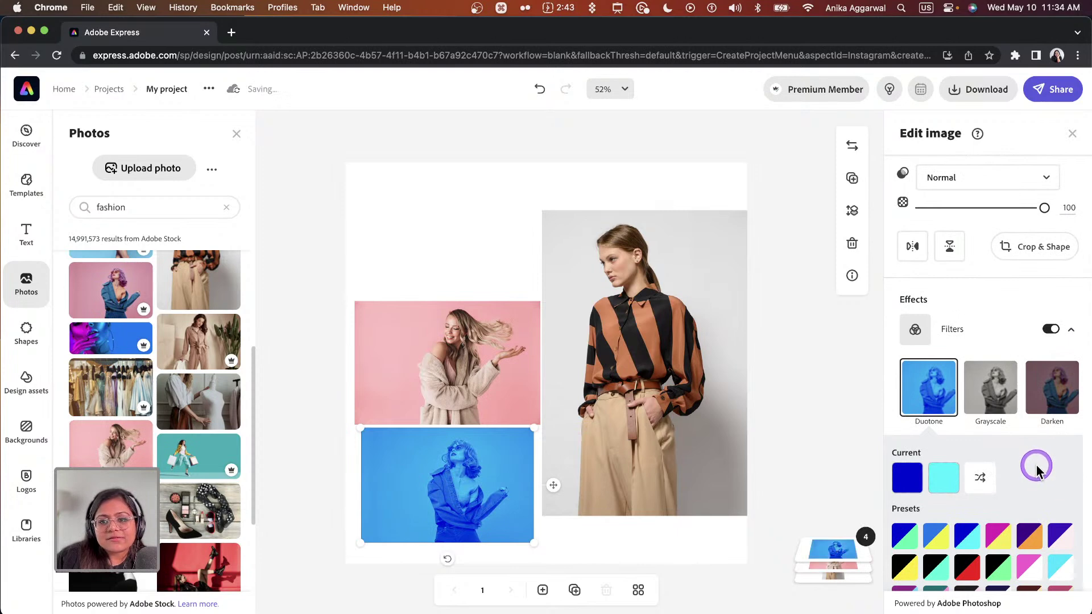
pyautogui.click(997, 397)
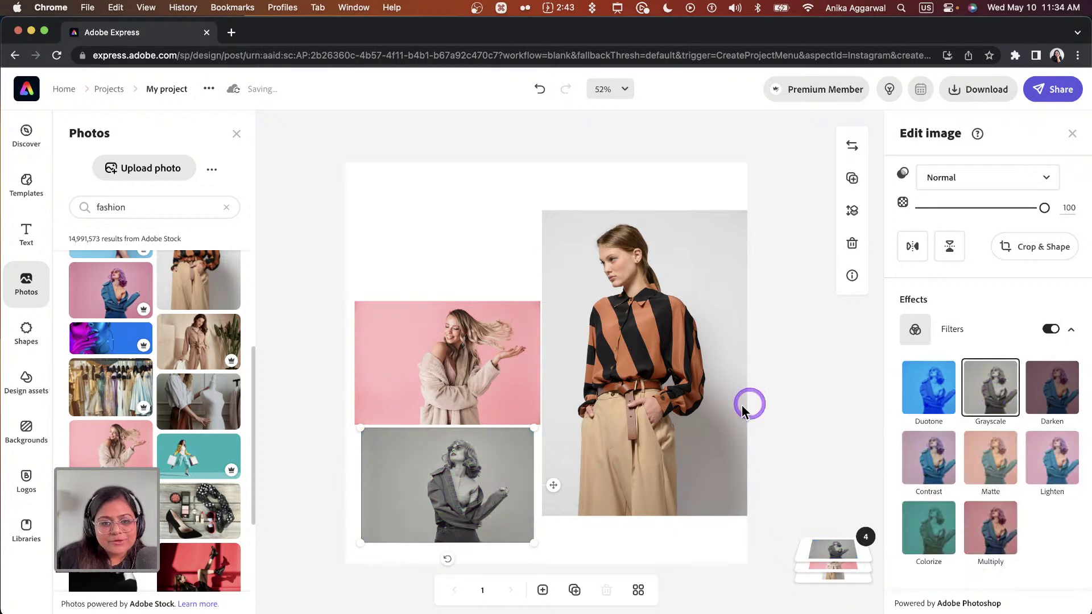
# - Enlarge the grayscale photo to nearly the canvas width and center it over the other two photos
pyautogui.moveTo(534, 426); pyautogui.dragTo(729, 272)
pyautogui.click(497, 229)
pyautogui.moveTo(594, 421); pyautogui.dragTo(589, 370)
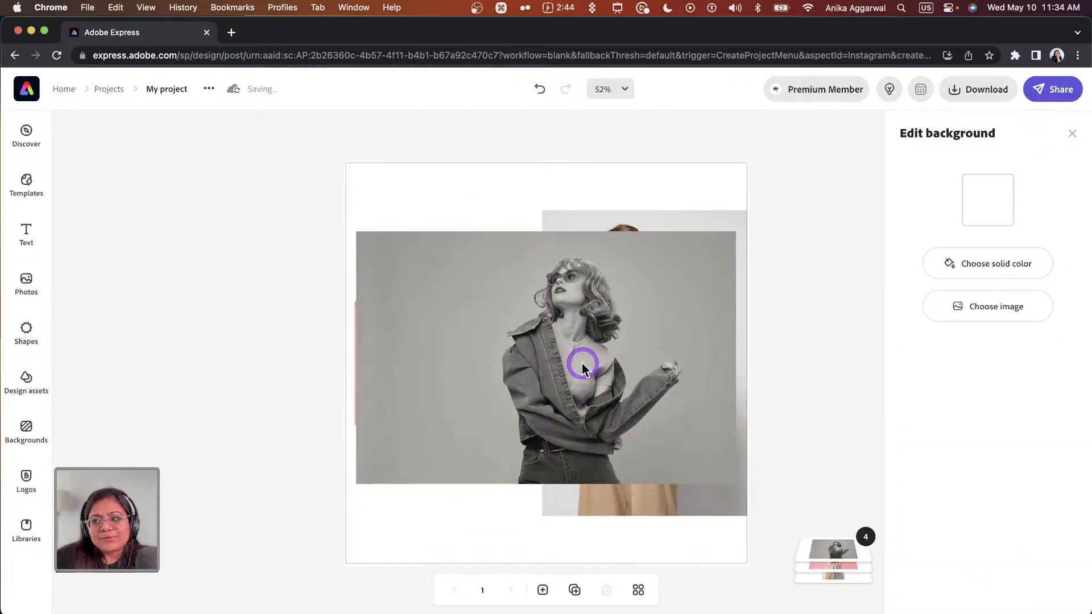
# - Rename the project as SmallBusinessDay
pyautogui.click(167, 89)
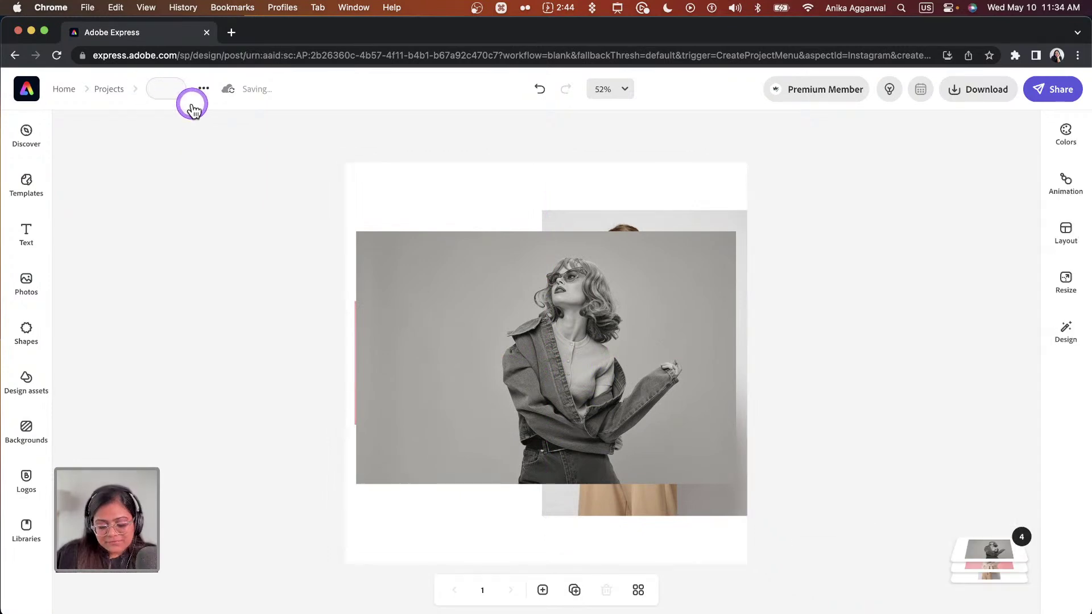
pyautogui.write('SmallB')
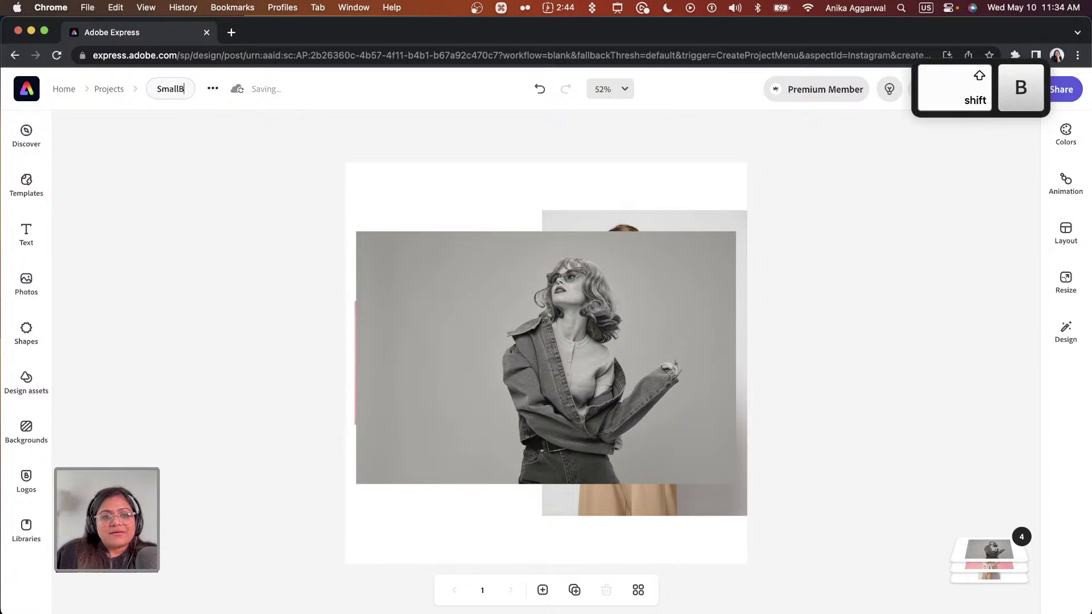
pyautogui.write('usinessDay')
pyautogui.press('Return')
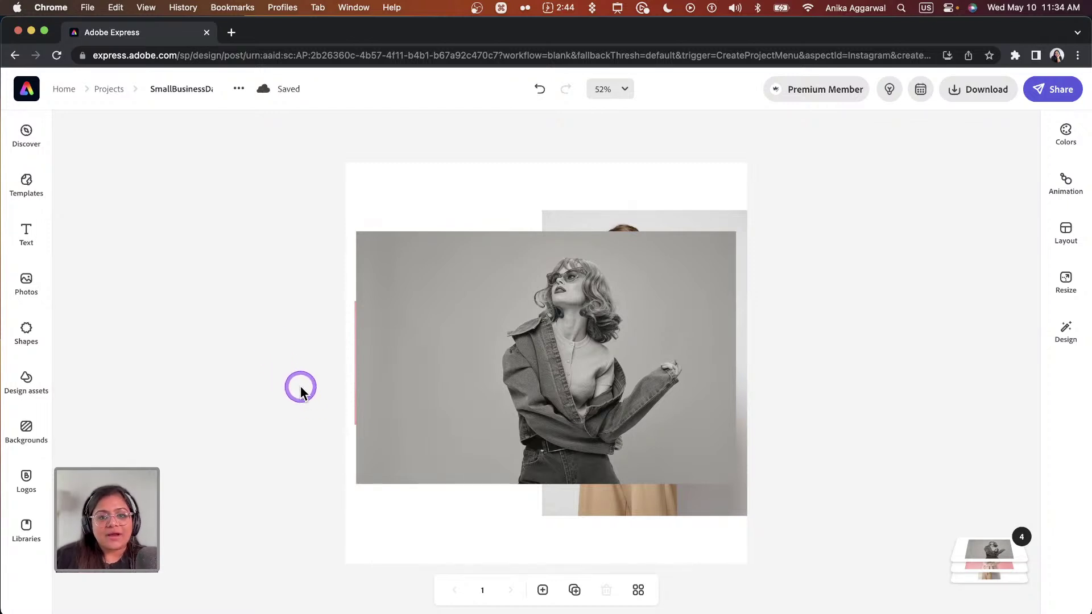
# - Move the grayscale photo up and right so it meets the canvas's right edge
pyautogui.moveTo(524, 375); pyautogui.dragTo(538, 336)
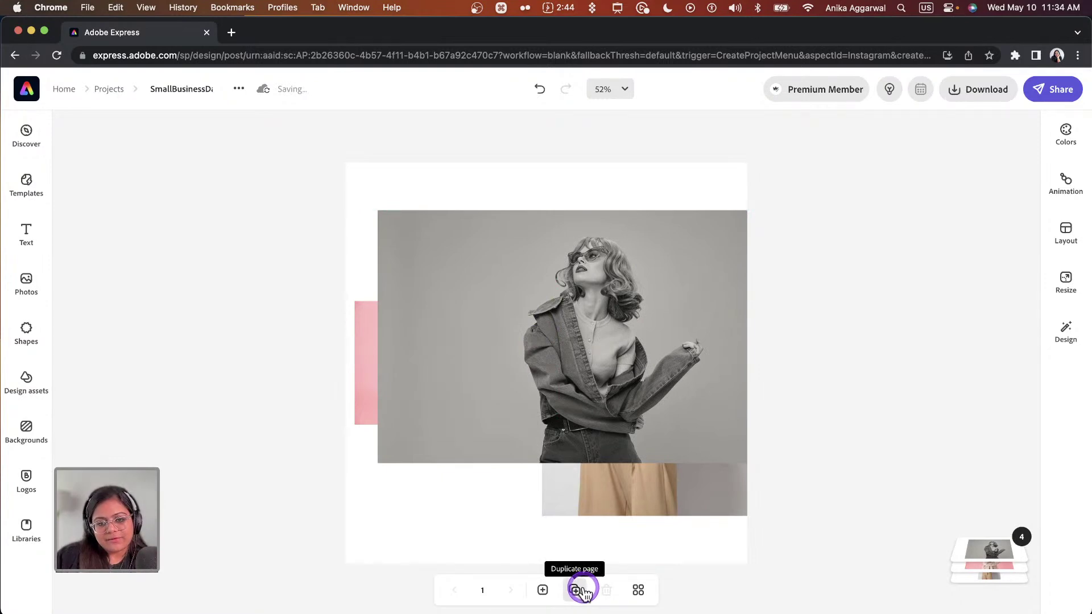
# - Duplicate the page and delete the pink-background photo and the striped-shirt photo from the copy
pyautogui.click(575, 590)
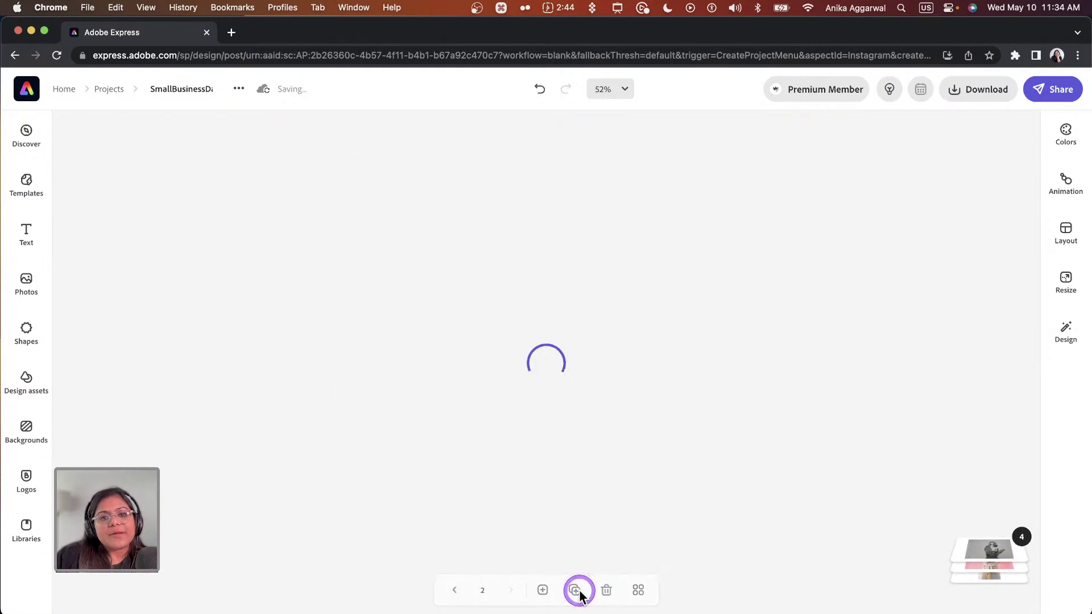
pyautogui.click(580, 594)
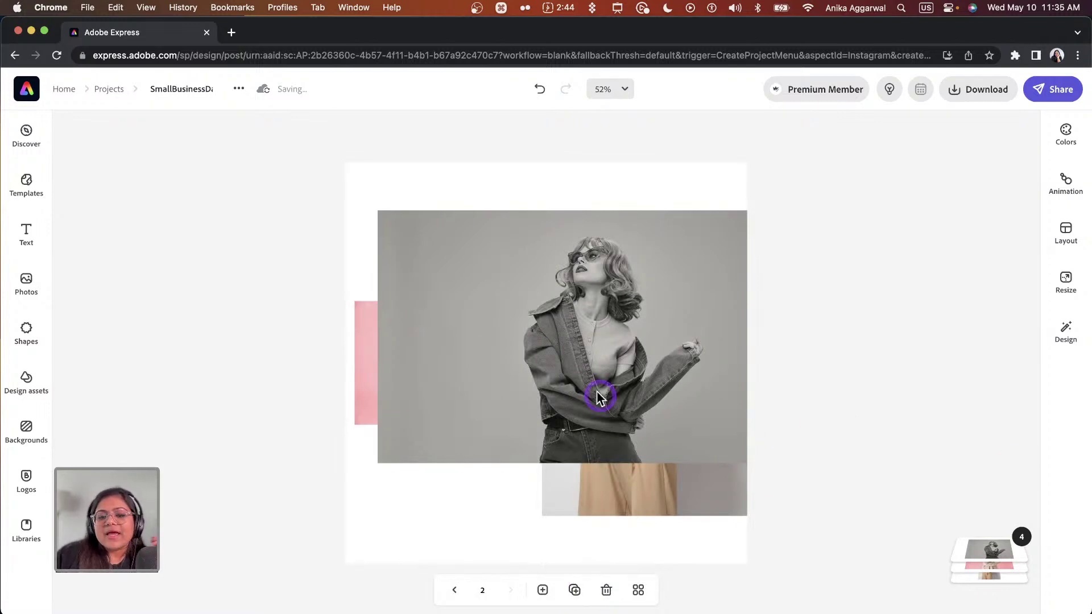
pyautogui.click(360, 377)
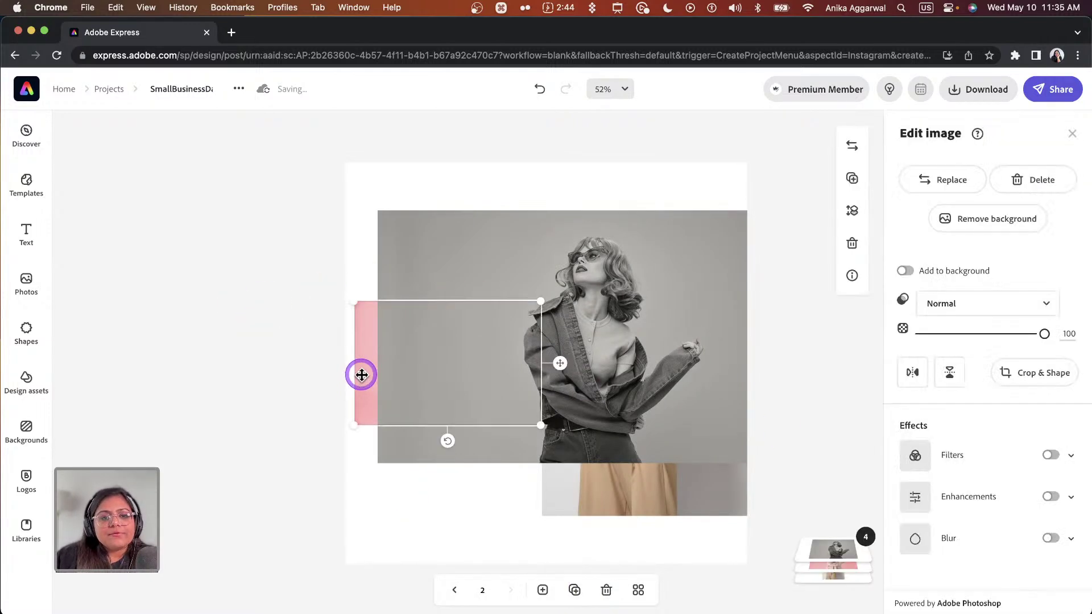
pyautogui.press('BackSpace')
pyautogui.click(556, 480)
pyautogui.press('BackSpace')
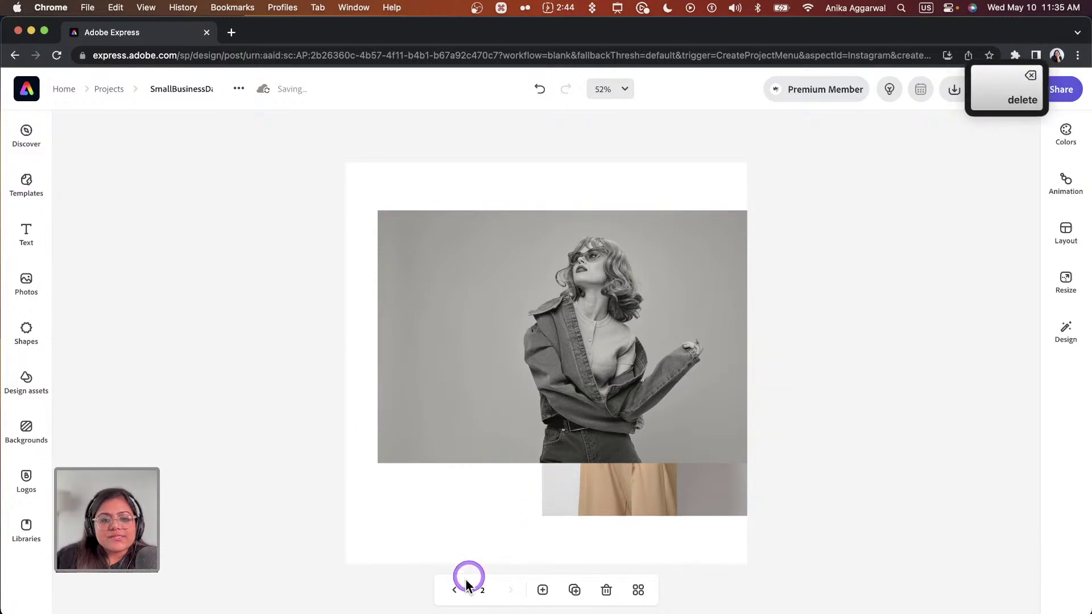
# - Rearrange page 1 with the grayscale photo reduced at the upper left, the pink photo below it, and the striped-shirt photo at the right
pyautogui.click(455, 590)
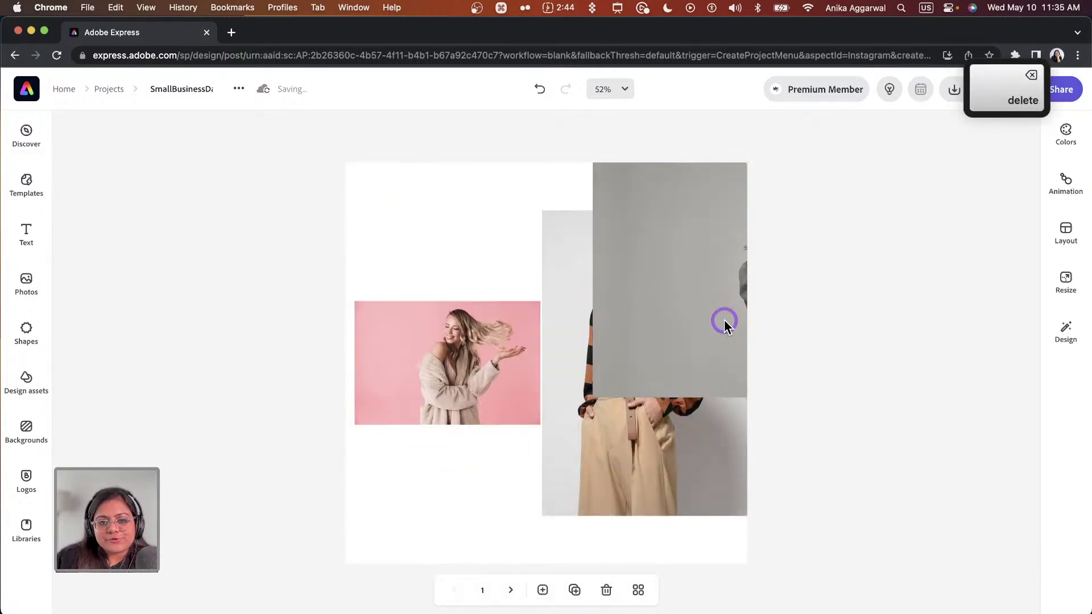
pyautogui.click(500, 268)
pyautogui.moveTo(750, 361); pyautogui.dragTo(496, 447)
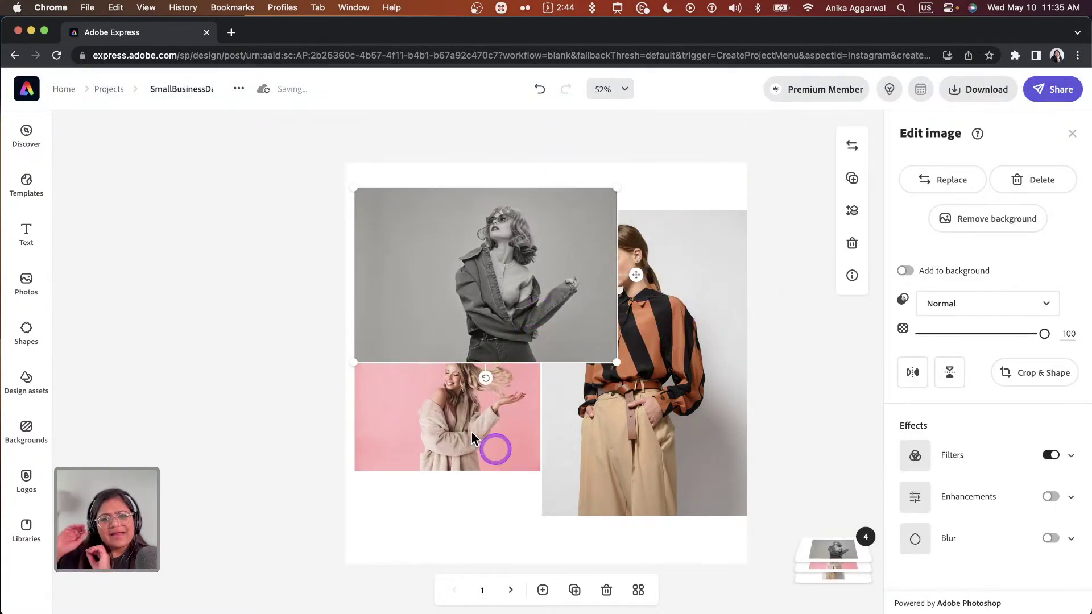
pyautogui.click(499, 452)
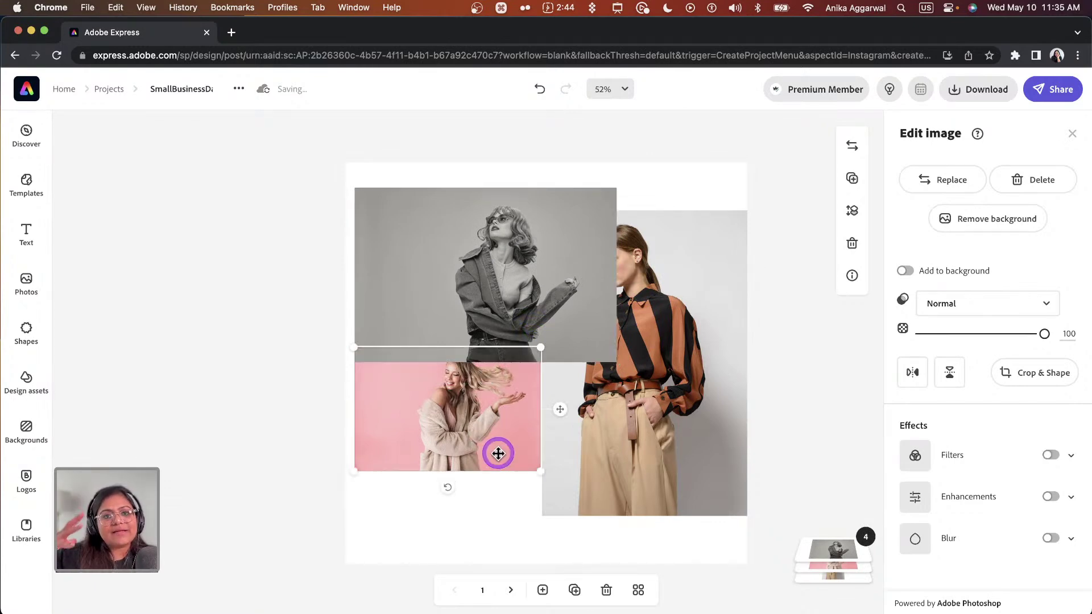
pyautogui.moveTo(586, 438); pyautogui.dragTo(558, 415)
pyautogui.click(505, 319)
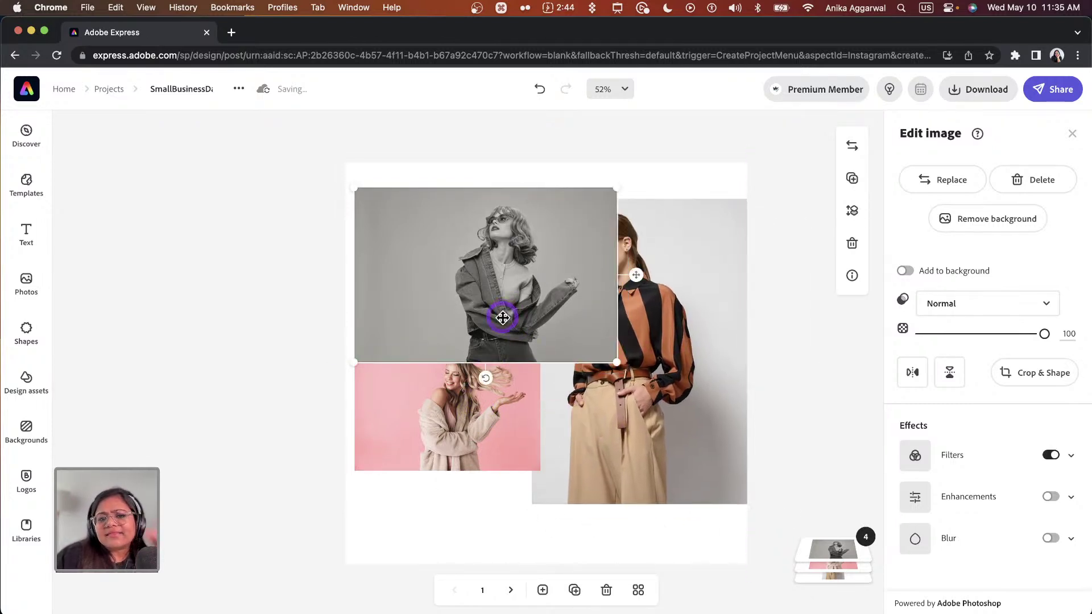
# - Crop the grayscale photo on page 2 to the Square 1:1 ratio around the woman and move it to the lower middle of the canvas
pyautogui.click(509, 589)
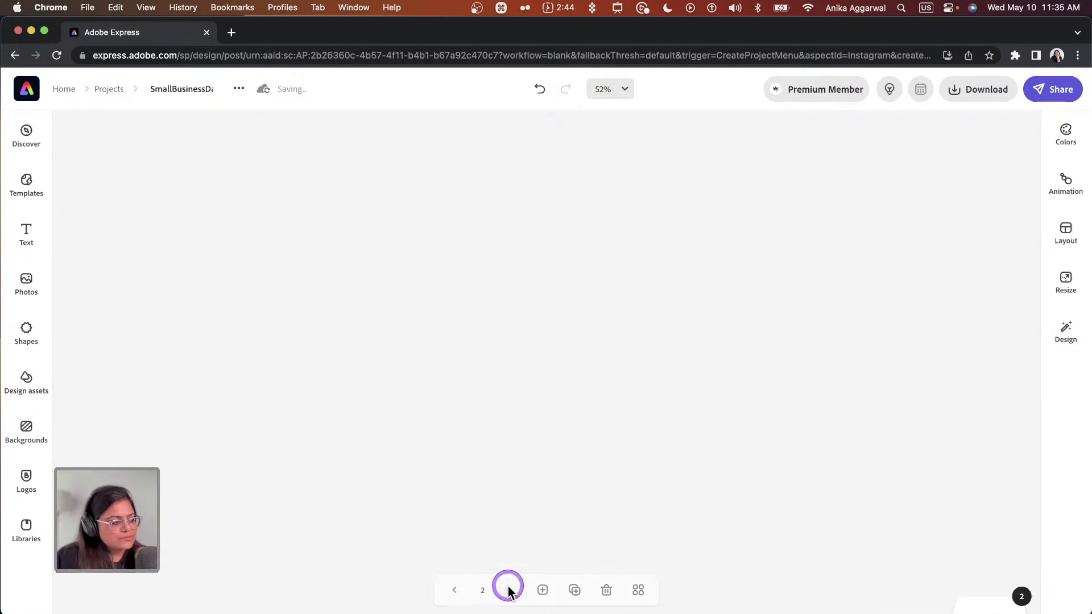
pyautogui.moveTo(586, 369); pyautogui.dragTo(594, 401)
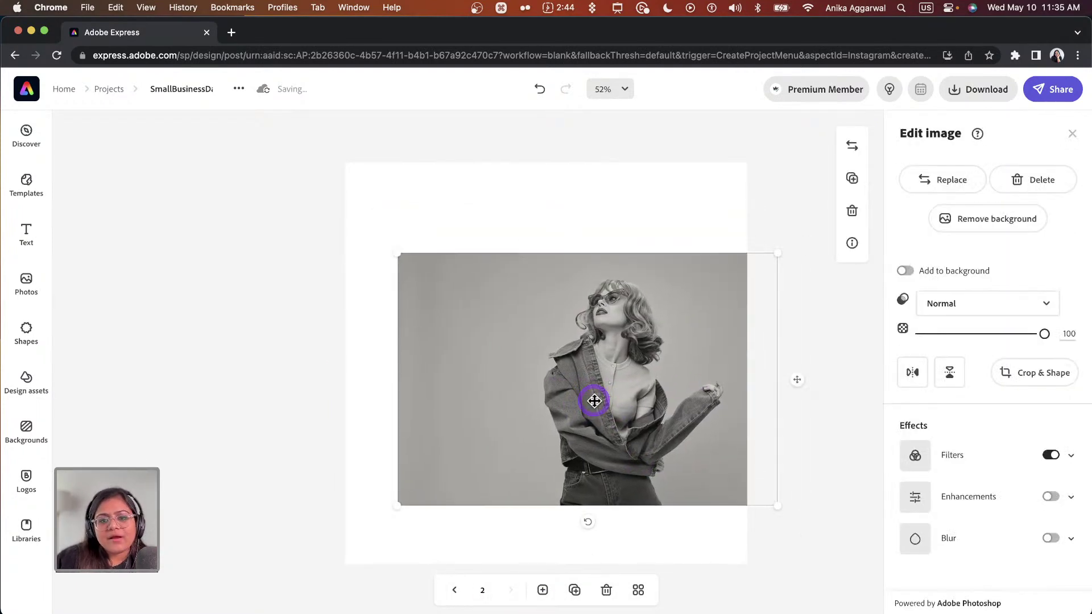
pyautogui.click(1016, 380)
pyautogui.moveTo(783, 377); pyautogui.dragTo(738, 377)
pyautogui.moveTo(401, 369); pyautogui.dragTo(470, 370)
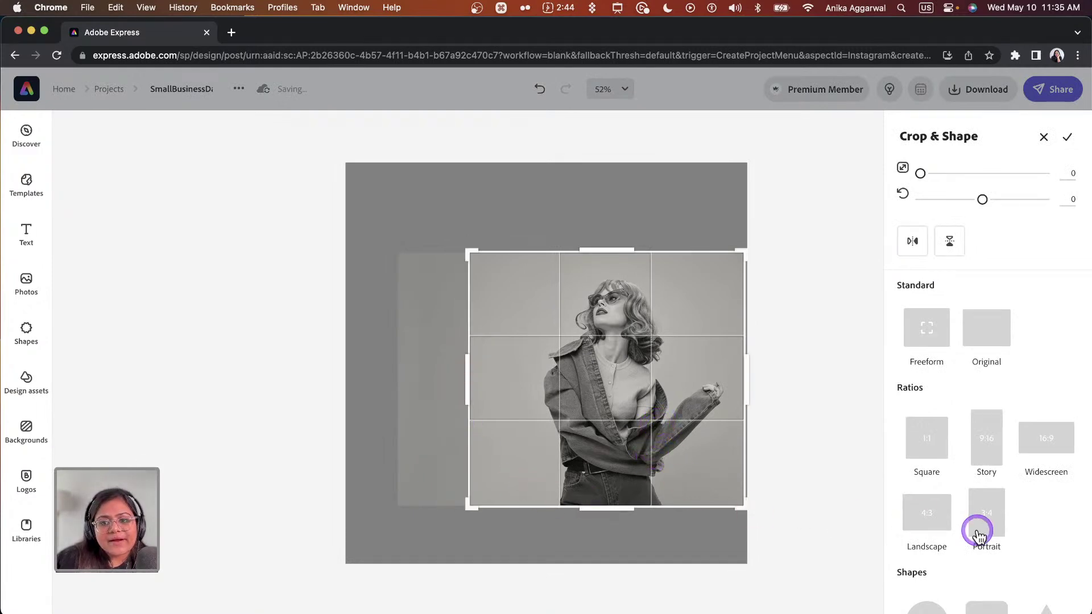
pyautogui.scroll(-1, 978, 512)
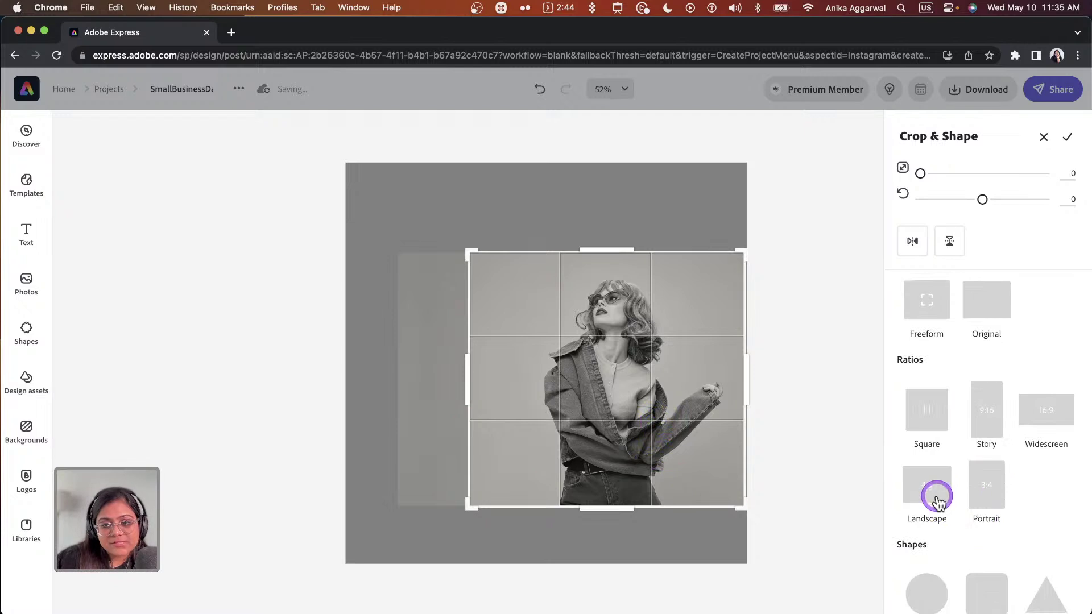
pyautogui.click(929, 421)
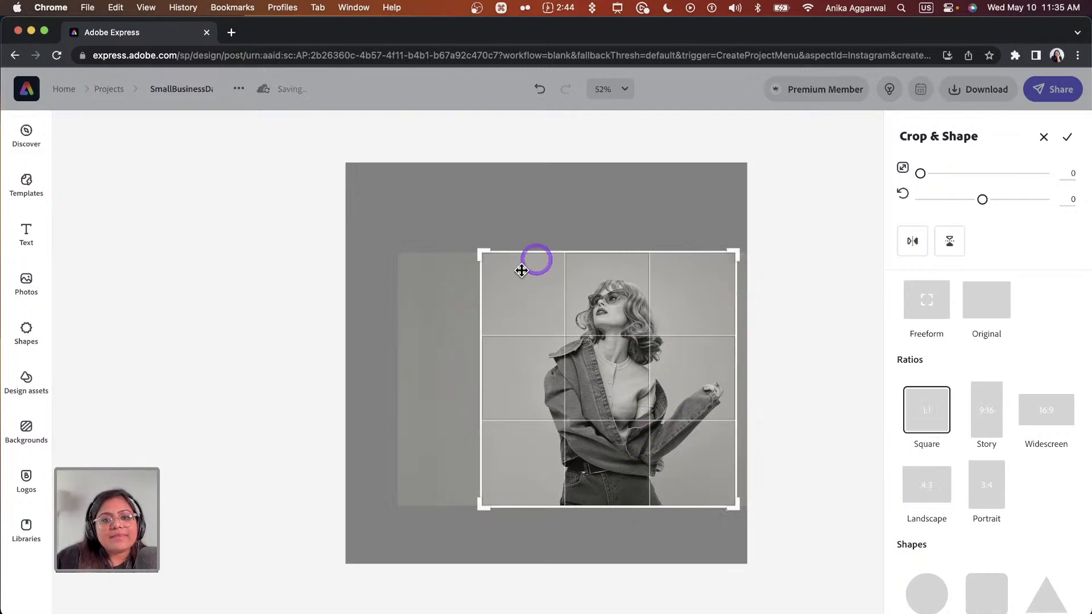
pyautogui.click(1067, 142)
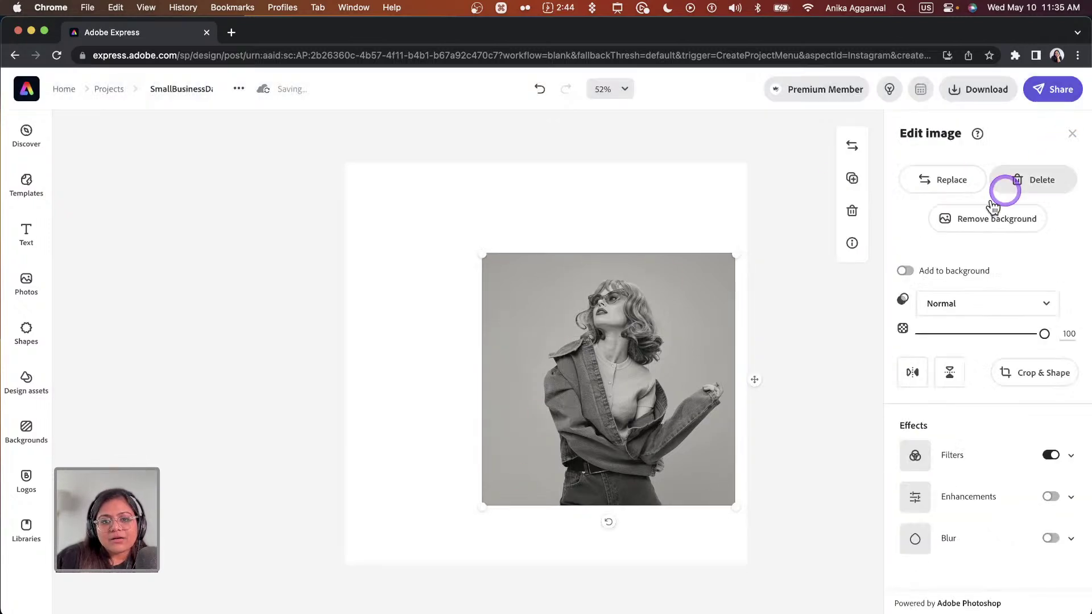
pyautogui.moveTo(699, 336); pyautogui.dragTo(640, 371)
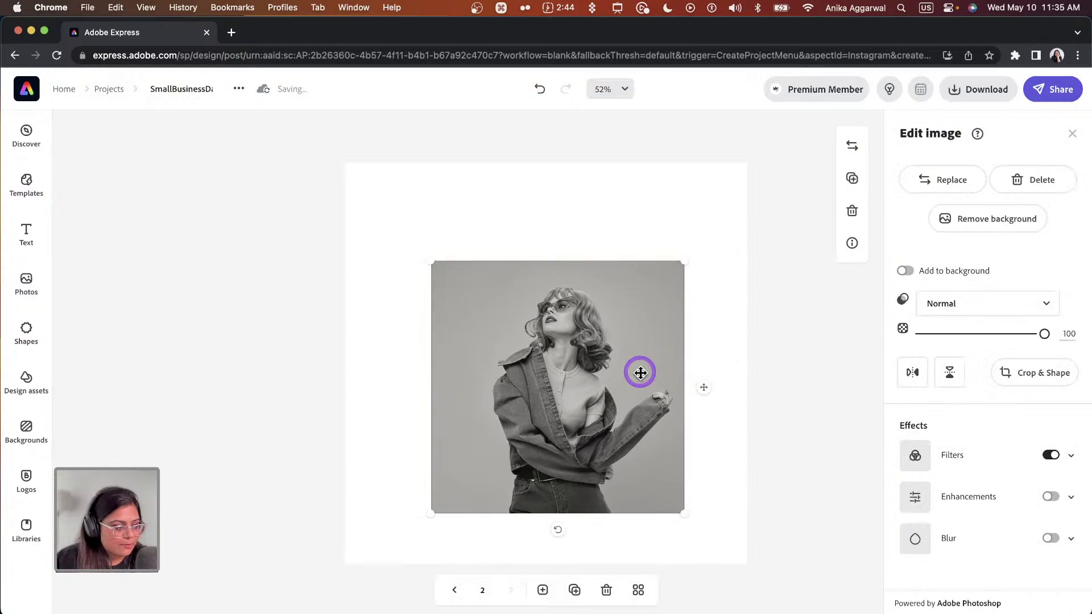
# - Change page 2's background to a custom solid dark purple
pyautogui.click(555, 219)
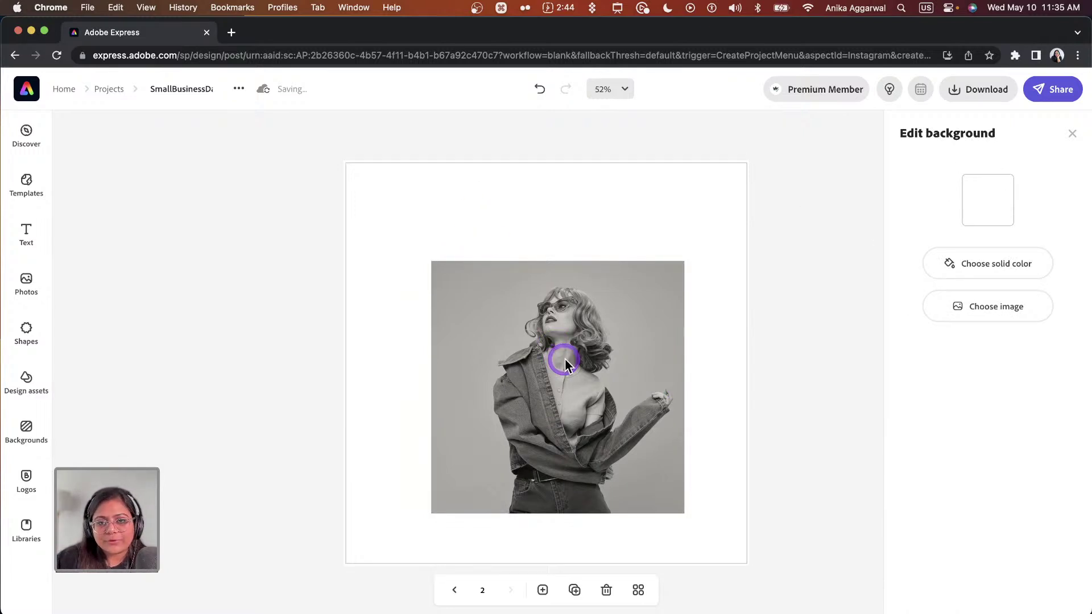
pyautogui.click(985, 214)
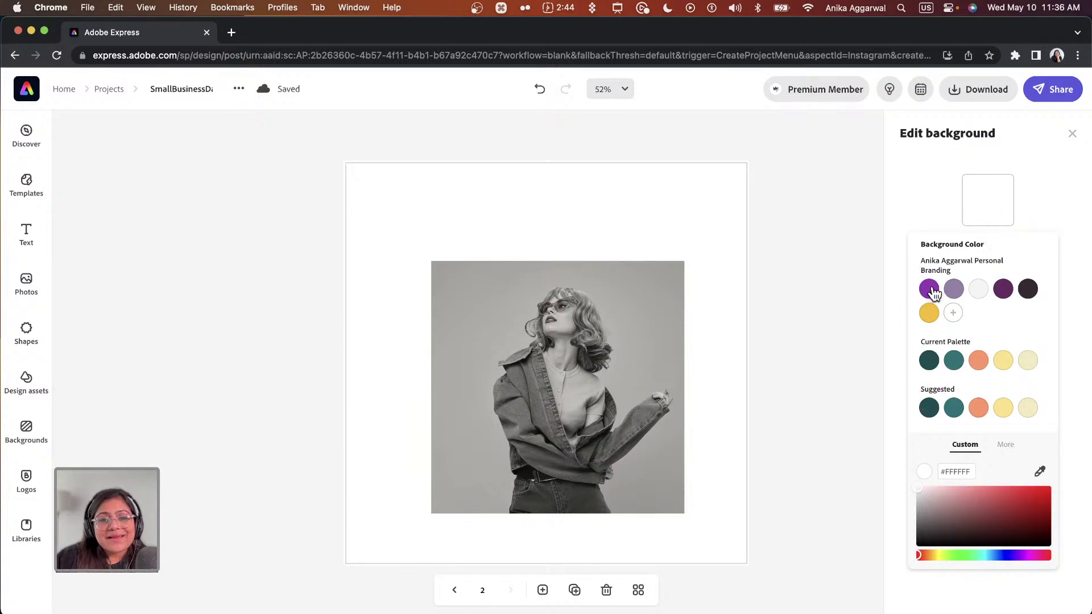
pyautogui.moveTo(993, 561); pyautogui.dragTo(1046, 517)
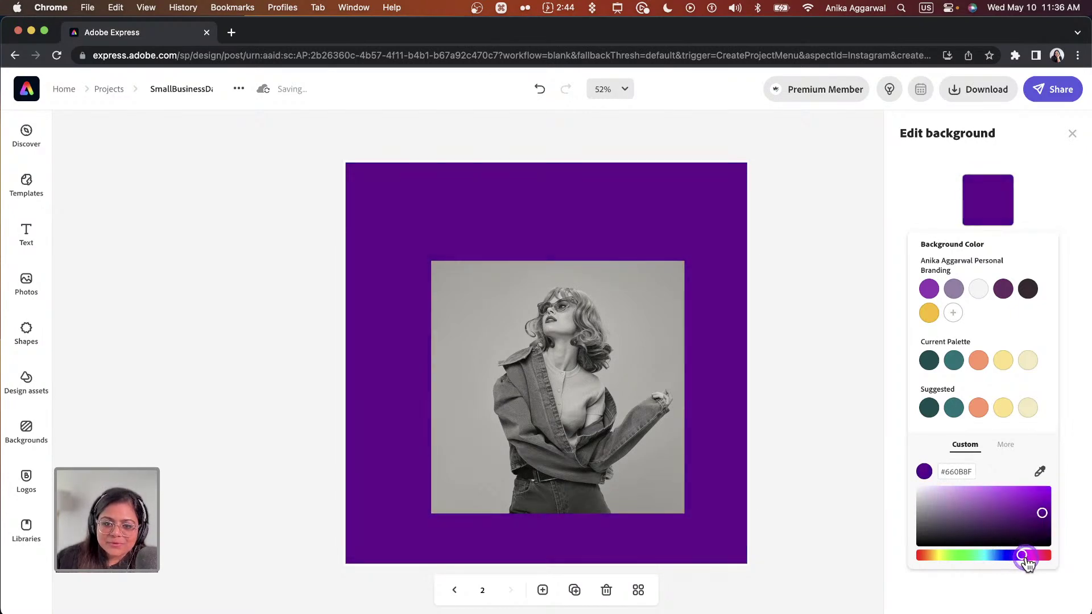
pyautogui.click(843, 351)
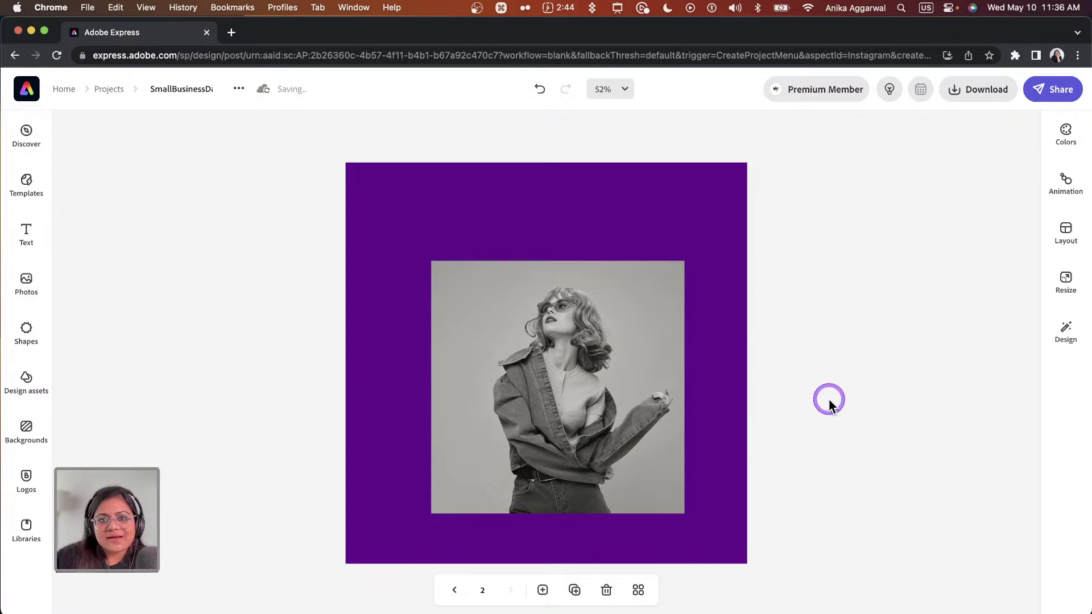
# - Enlarge the square grayscale photo slightly and shift it toward the canvas's lower-right corner
pyautogui.click(640, 447)
pyautogui.moveTo(430, 260); pyautogui.dragTo(399, 229)
pyautogui.moveTo(610, 395); pyautogui.dragTo(642, 408)
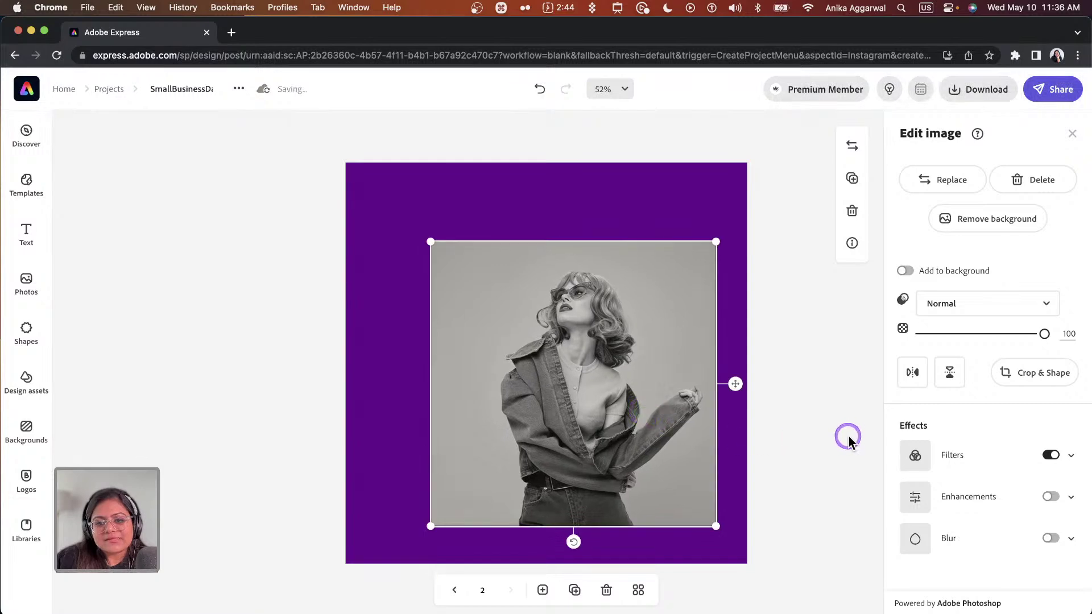
pyautogui.click(847, 439)
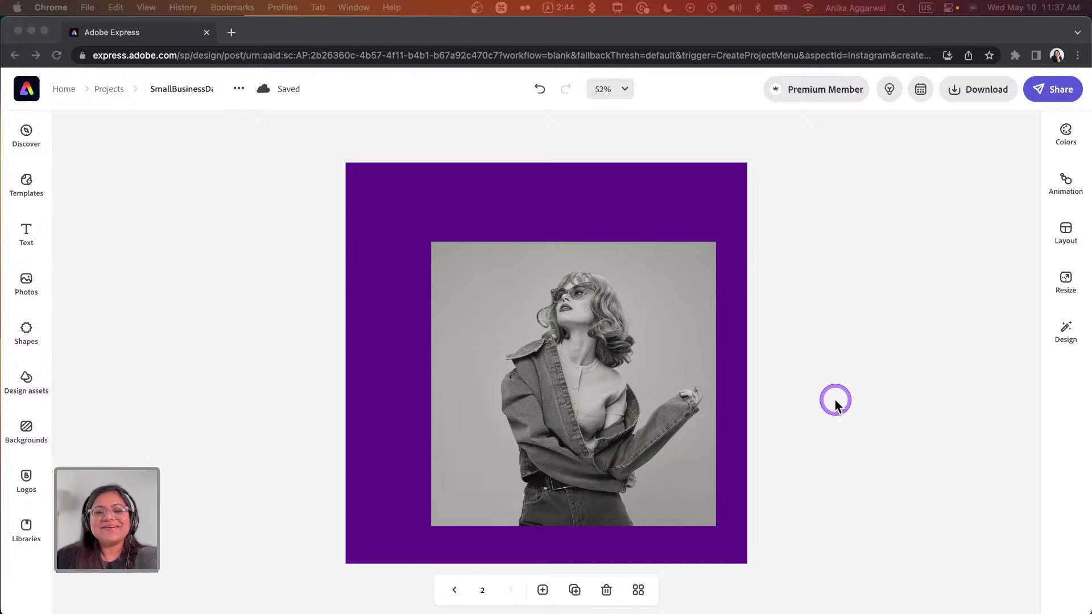
# - Shrink the grayscale photo to about half the canvas width and place it in the canvas's lower-right area
pyautogui.click(603, 370)
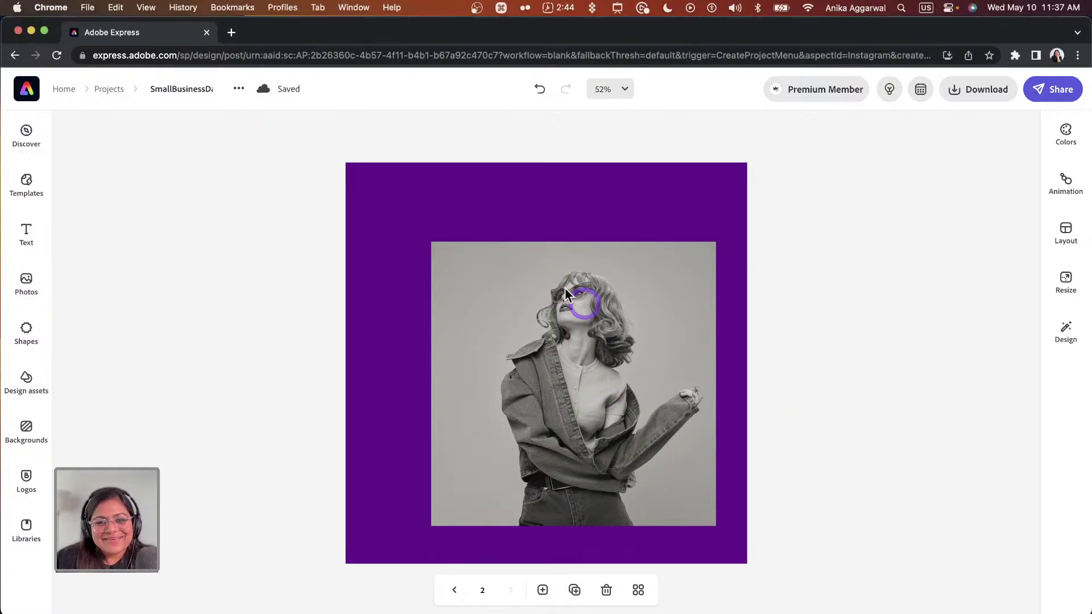
pyautogui.click(451, 259)
pyautogui.moveTo(429, 239); pyautogui.dragTo(500, 309)
pyautogui.moveTo(695, 458); pyautogui.dragTo(692, 461)
pyautogui.click(300, 275)
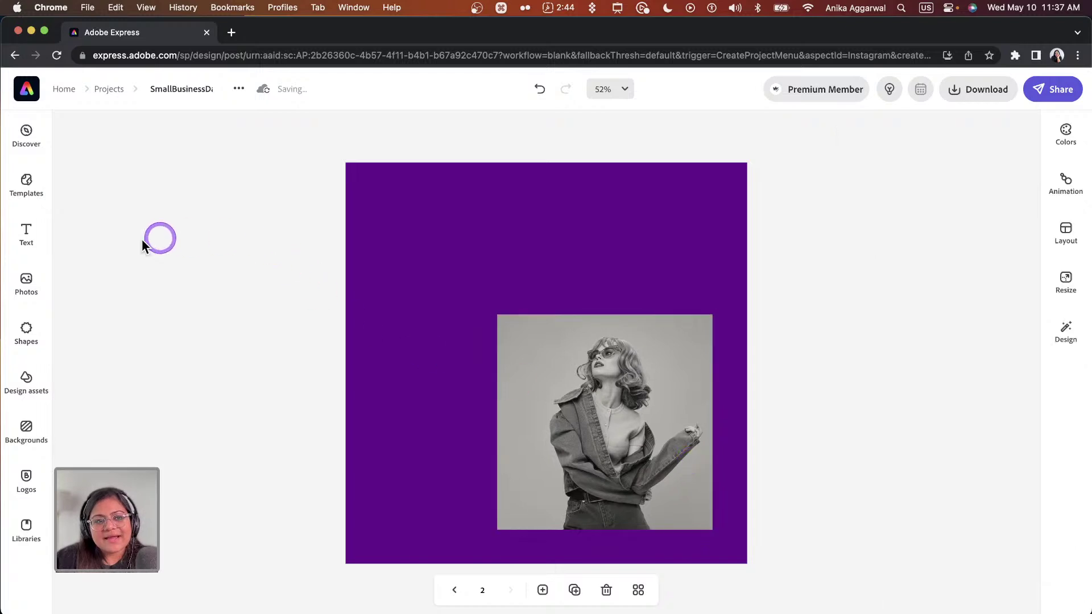
# - Add the headline text "NEW COLLECTION OUT NOW" above the photo and reduce its size
pyautogui.click(29, 234)
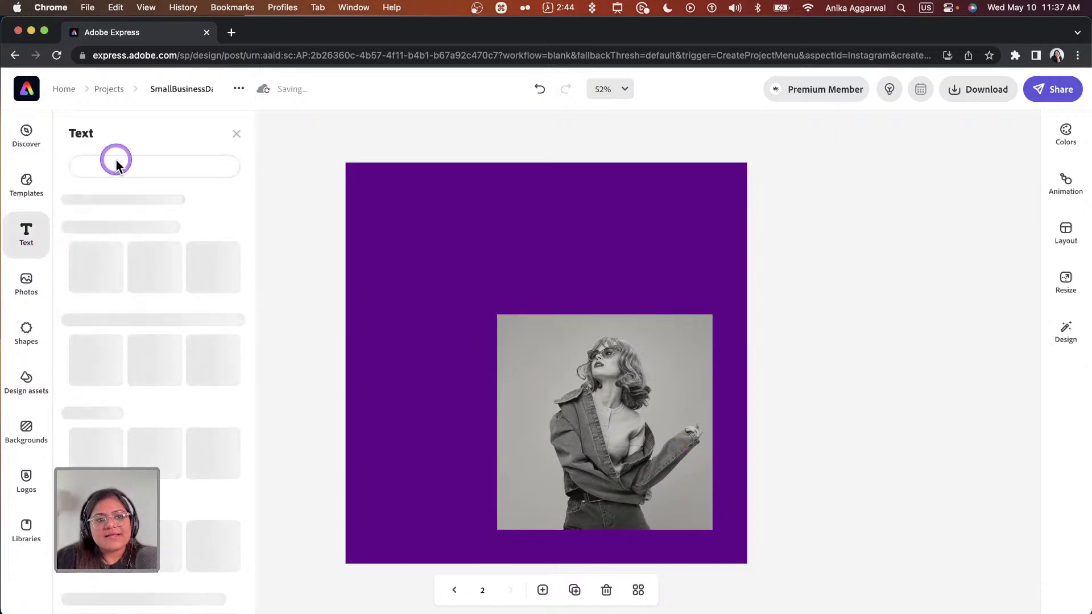
pyautogui.click(153, 168)
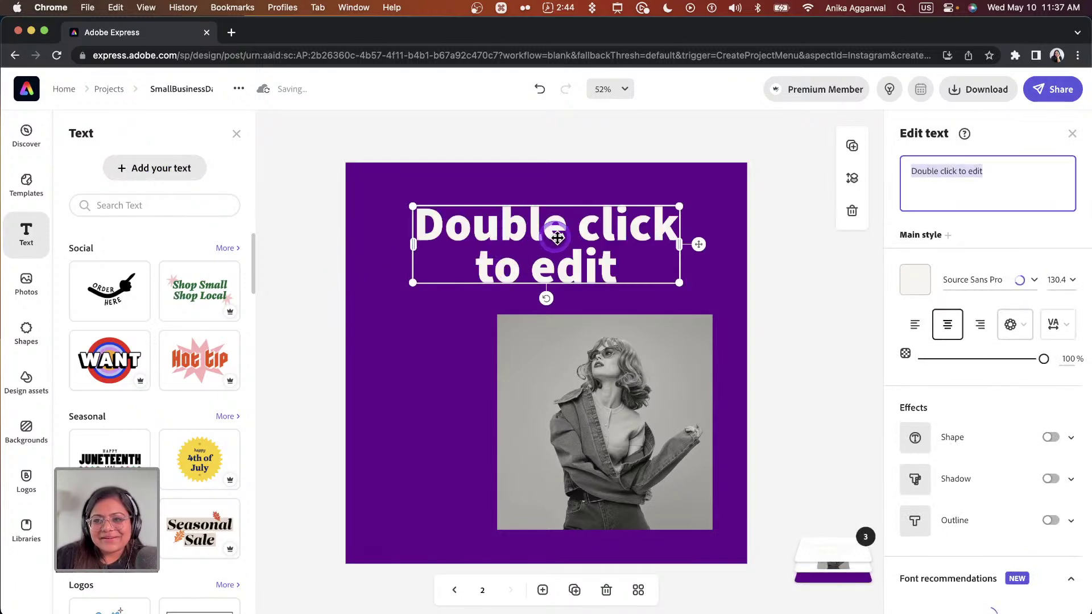
pyautogui.write('NEW')
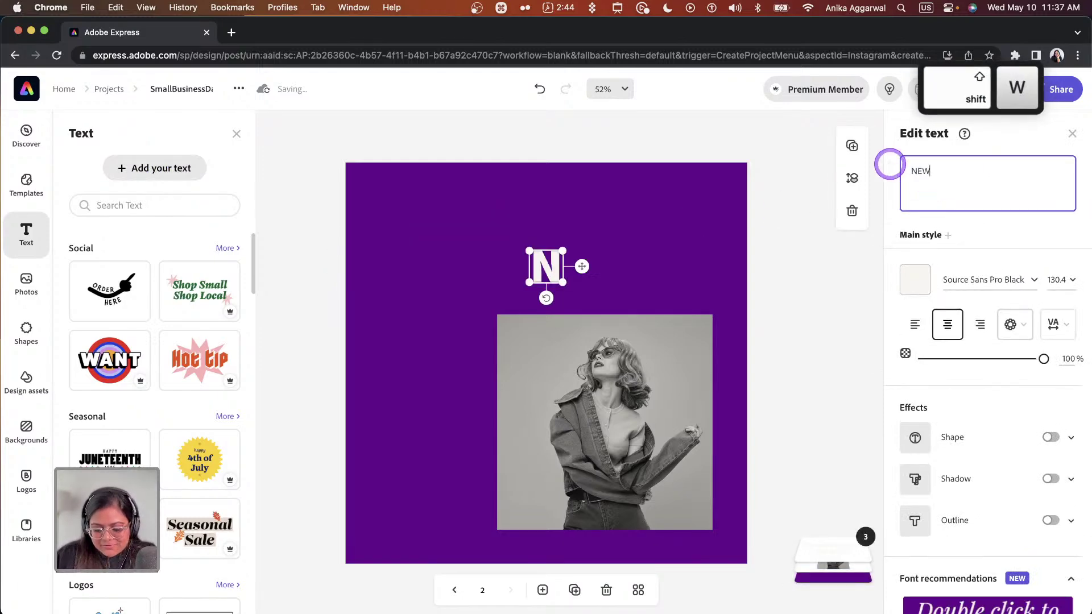
pyautogui.write(' COLLECTION OUT NOW')
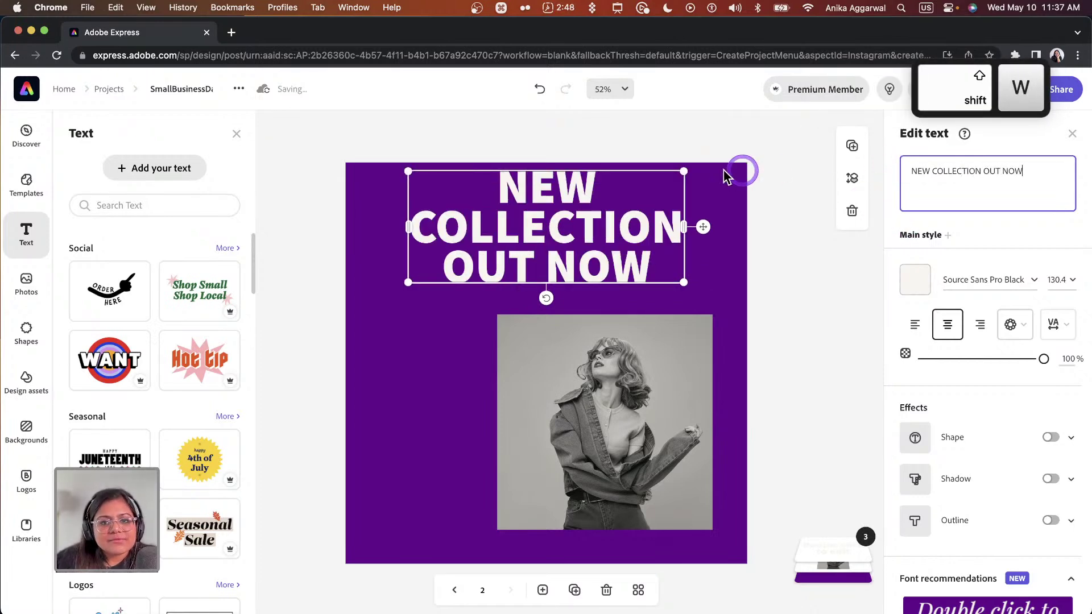
pyautogui.moveTo(684, 171); pyautogui.dragTo(639, 194)
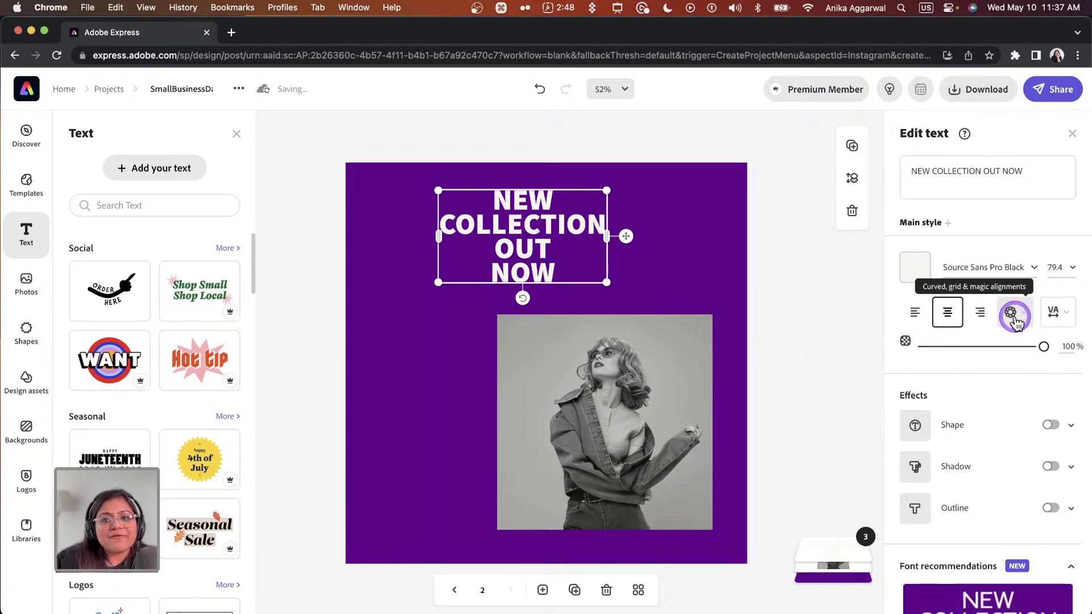
# - Apply the first Magic alignment to the headline and widen it so it fills a two-line block
pyautogui.click(1020, 316)
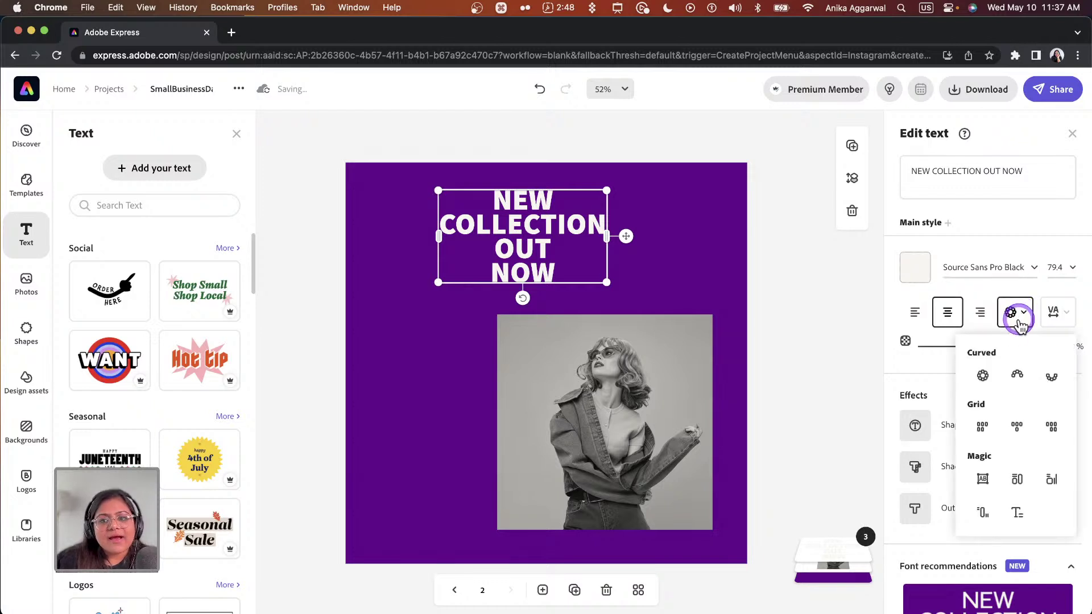
pyautogui.click(982, 481)
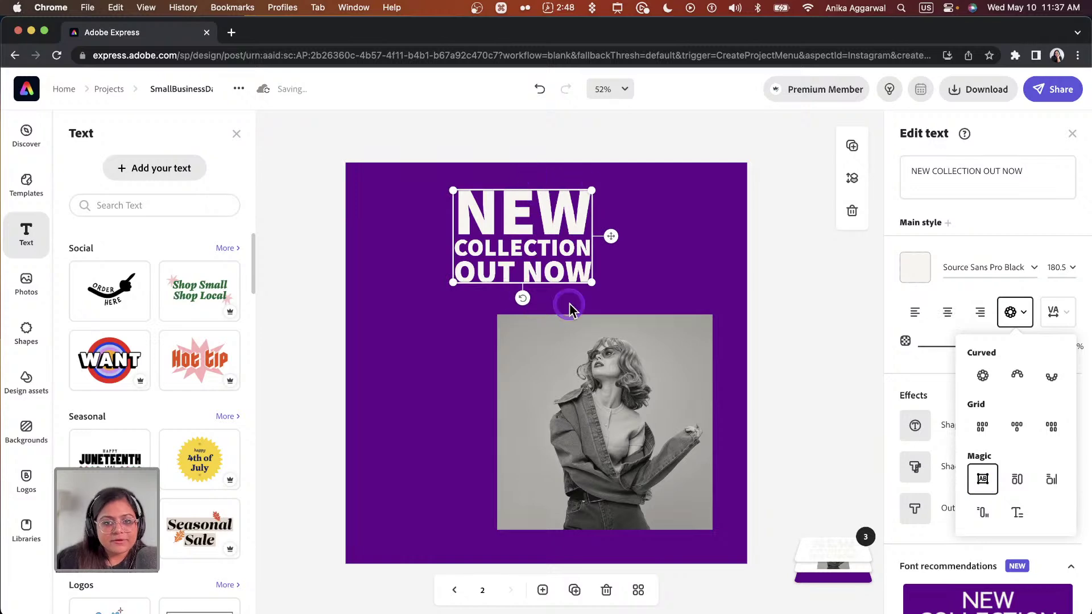
pyautogui.moveTo(592, 282); pyautogui.dragTo(669, 260)
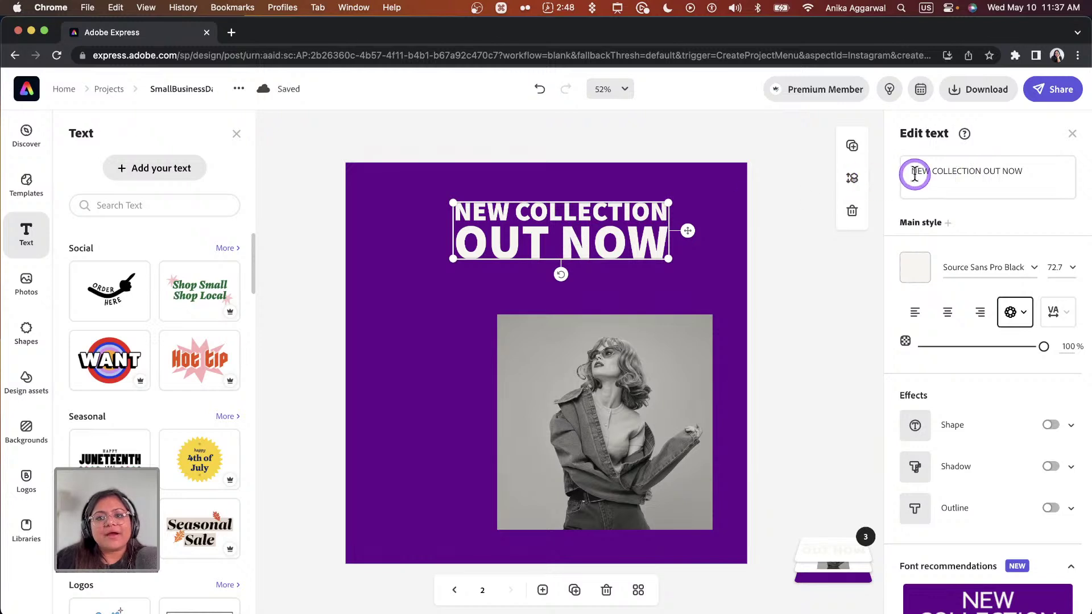
# - Retype the headline's first word as lowercase "new" and move the headline to the canvas's upper-right area above the photo
pyautogui.click(922, 172)
pyautogui.doubleClick(929, 172)
pyautogui.write('new')
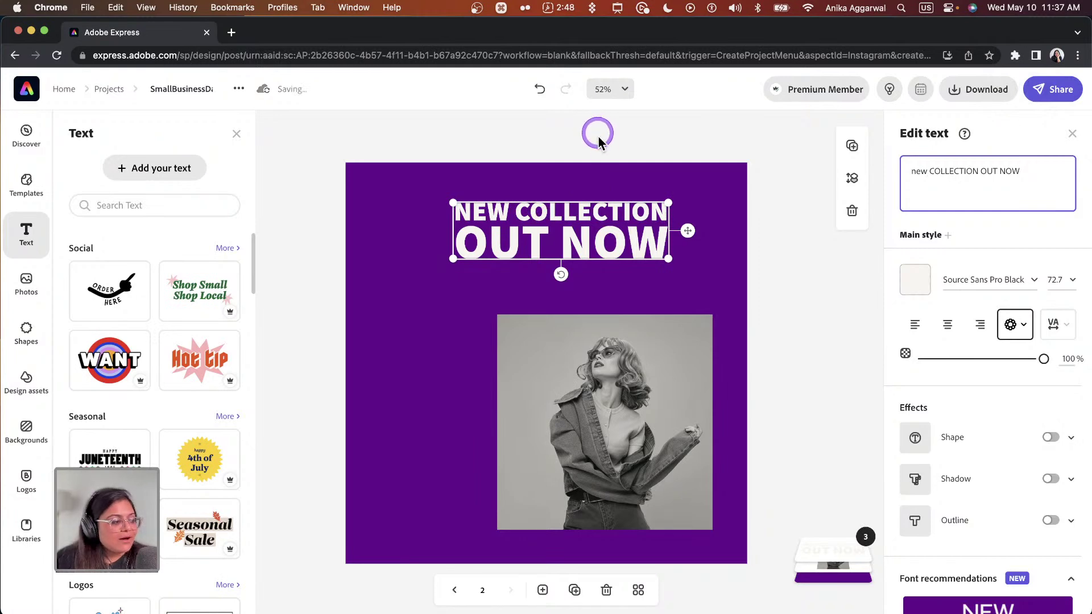
pyautogui.moveTo(697, 255); pyautogui.dragTo(683, 226)
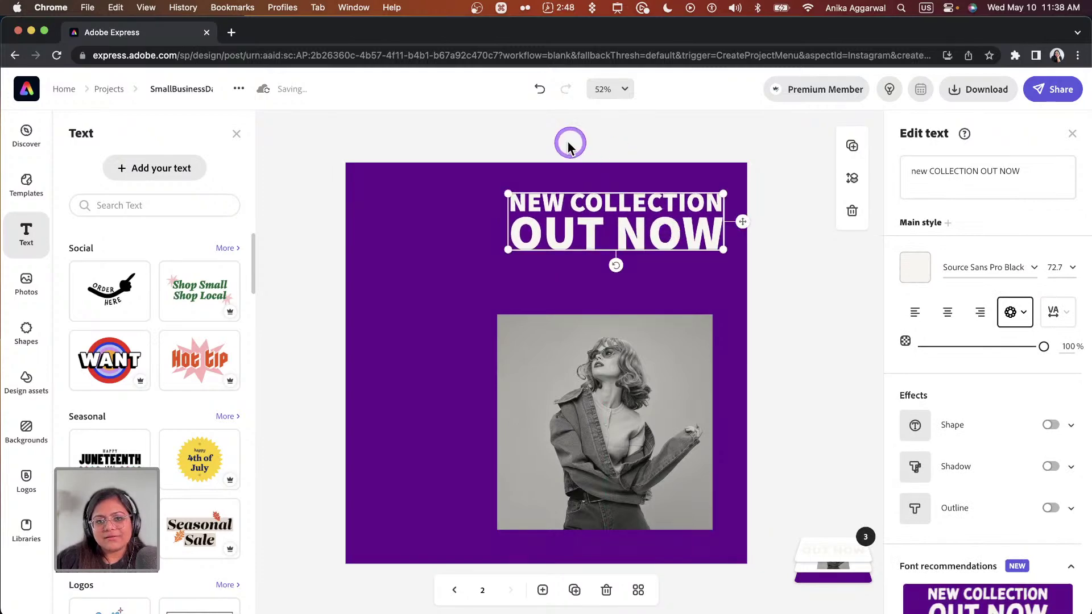
pyautogui.click(580, 149)
# - Add a basic square shape to page 2 and place it over the upper-left part of the grayscale photo
pyautogui.click(26, 330)
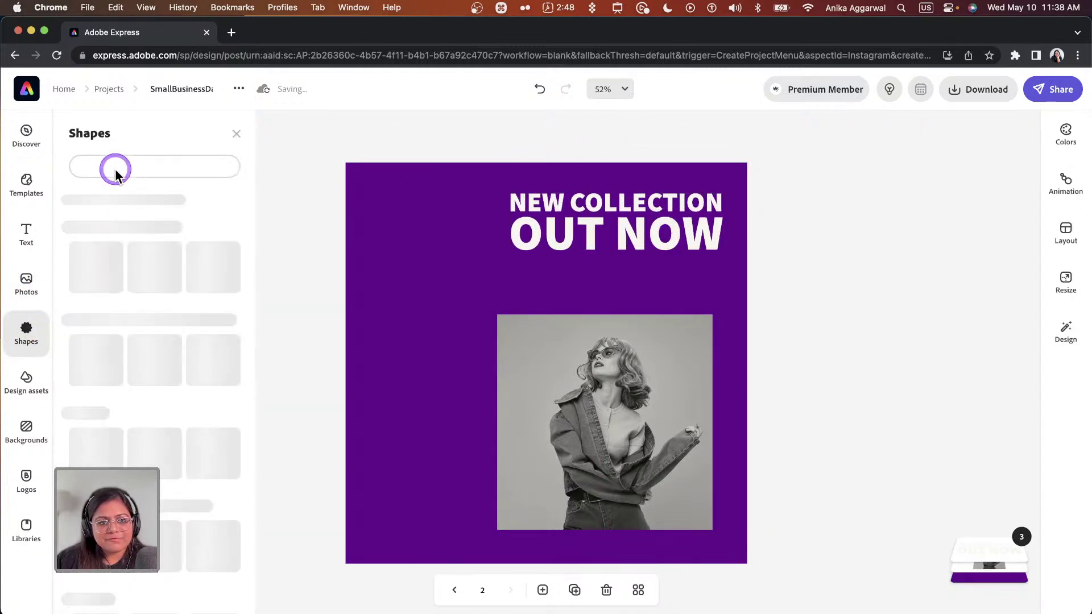
pyautogui.click(153, 304)
pyautogui.moveTo(384, 364); pyautogui.dragTo(532, 364)
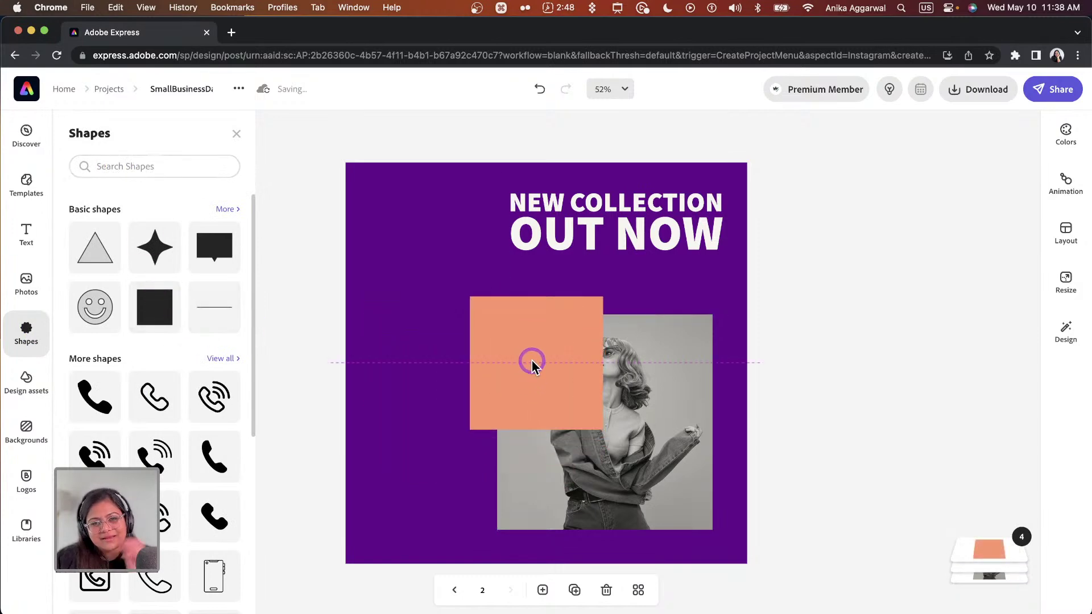
# - Fill the square with the off-white personal branding color and place it over the photo's lower-right corner
pyautogui.click(913, 211)
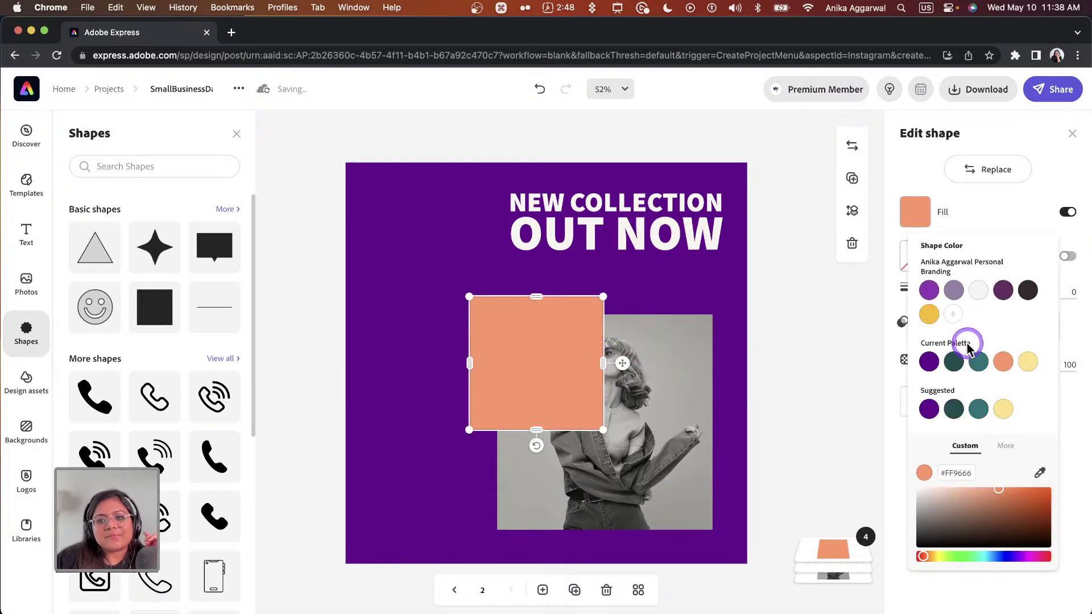
pyautogui.click(978, 290)
pyautogui.moveTo(530, 347); pyautogui.dragTo(658, 455)
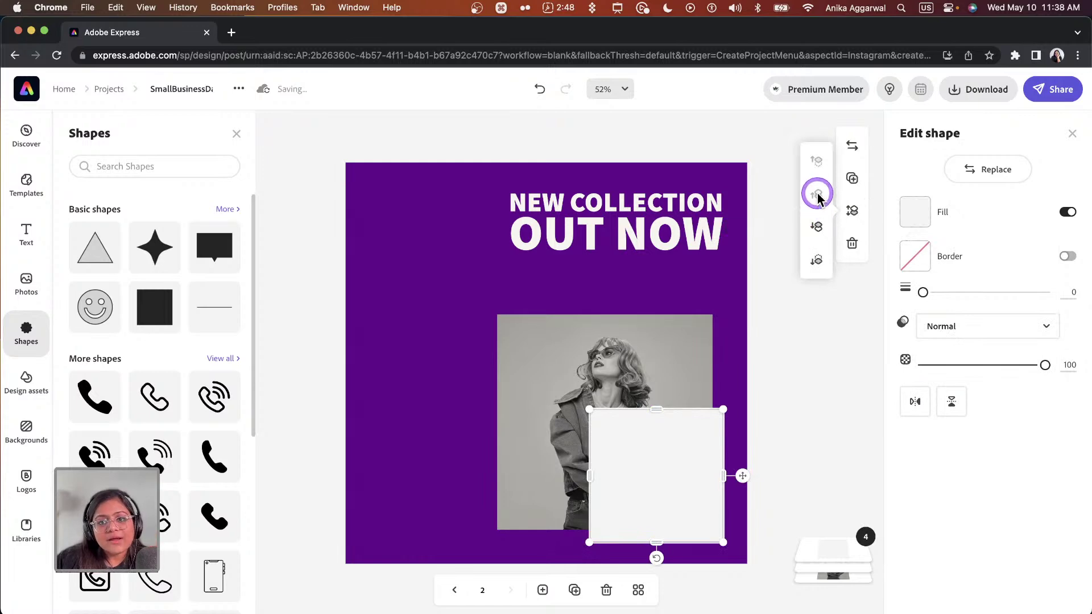
# - Change the off-white square's layer order to send it behind the photo
pyautogui.moveTo(834, 555)
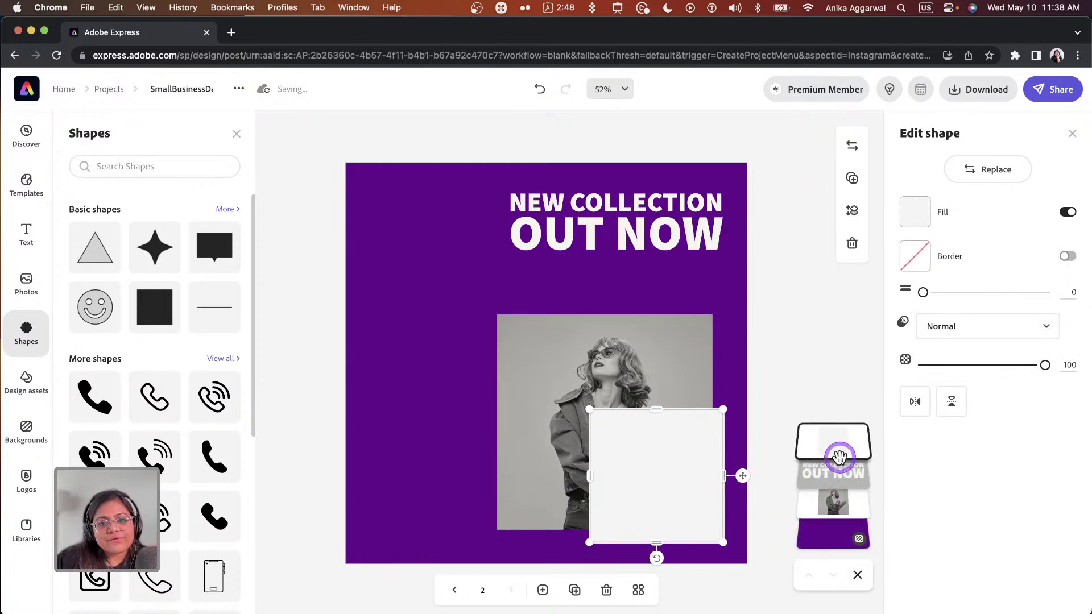
pyautogui.moveTo(852, 211)
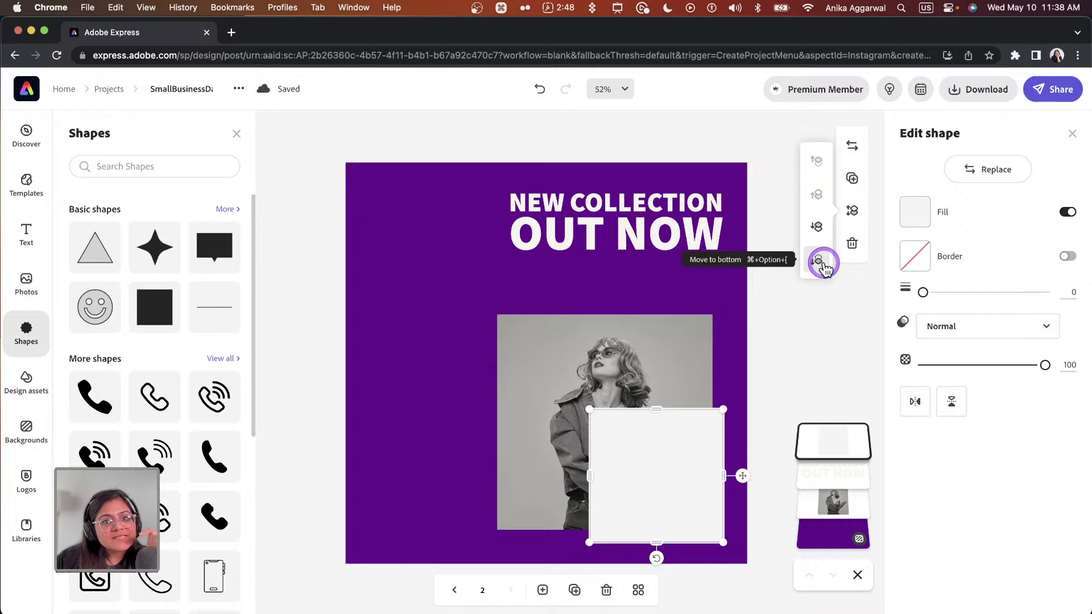
pyautogui.click(821, 262)
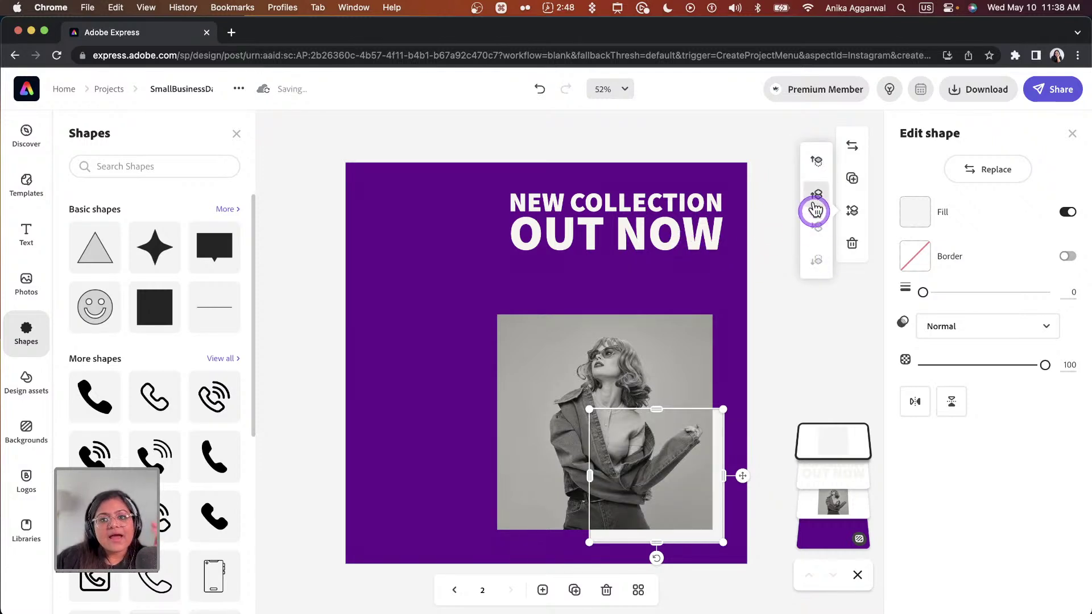
pyautogui.click(817, 166)
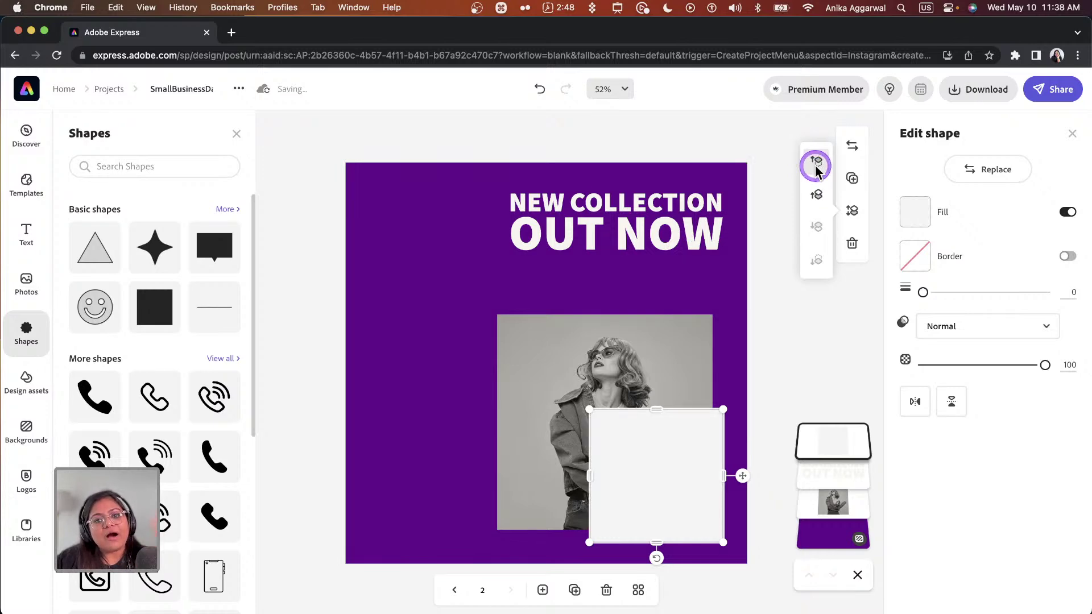
pyautogui.moveTo(717, 414); pyautogui.dragTo(684, 232)
pyautogui.click(755, 278)
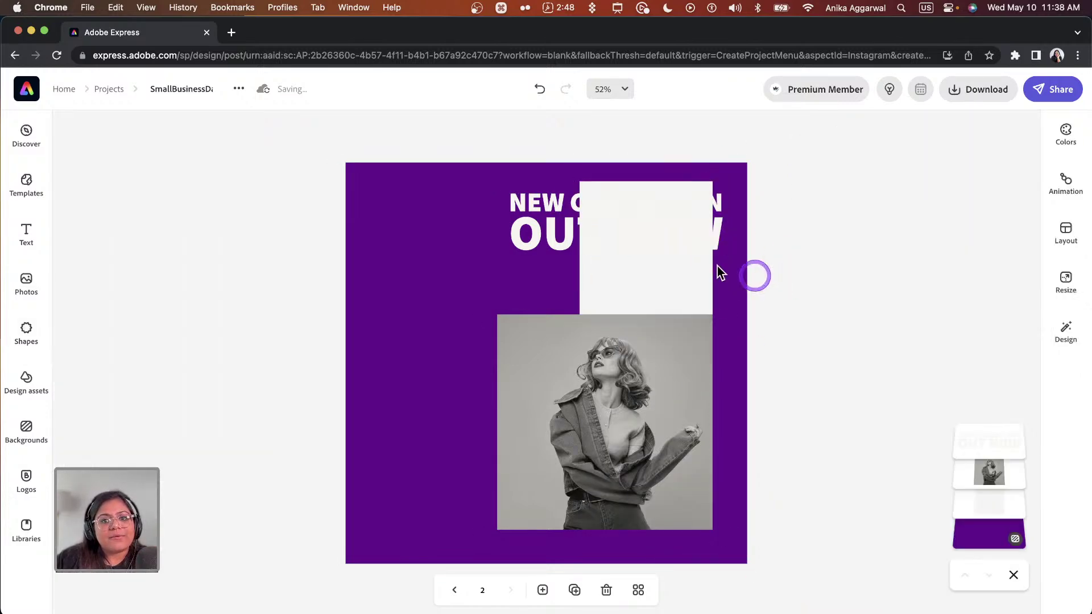
pyautogui.press('super+z')
pyautogui.press('super+z')
pyautogui.press('super+z')
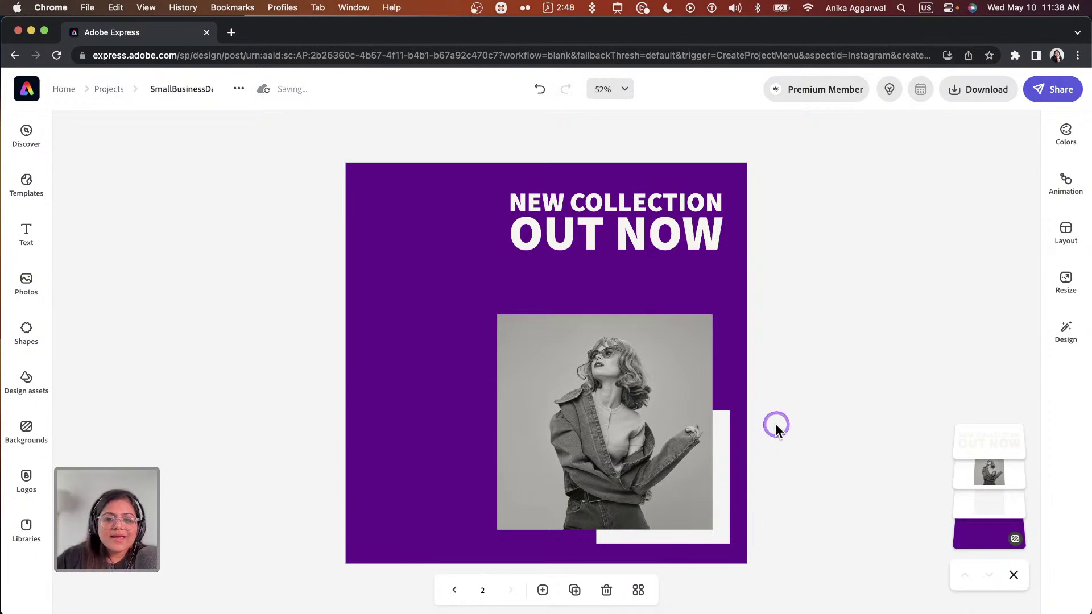
# - Group the photo with the off-white square behind it and tilt the group counter-clockwise
pyautogui.moveTo(776, 430); pyautogui.dragTo(673, 531)
pyautogui.click(977, 220)
pyautogui.click(617, 559)
pyautogui.moveTo(621, 561); pyautogui.dragTo(645, 563)
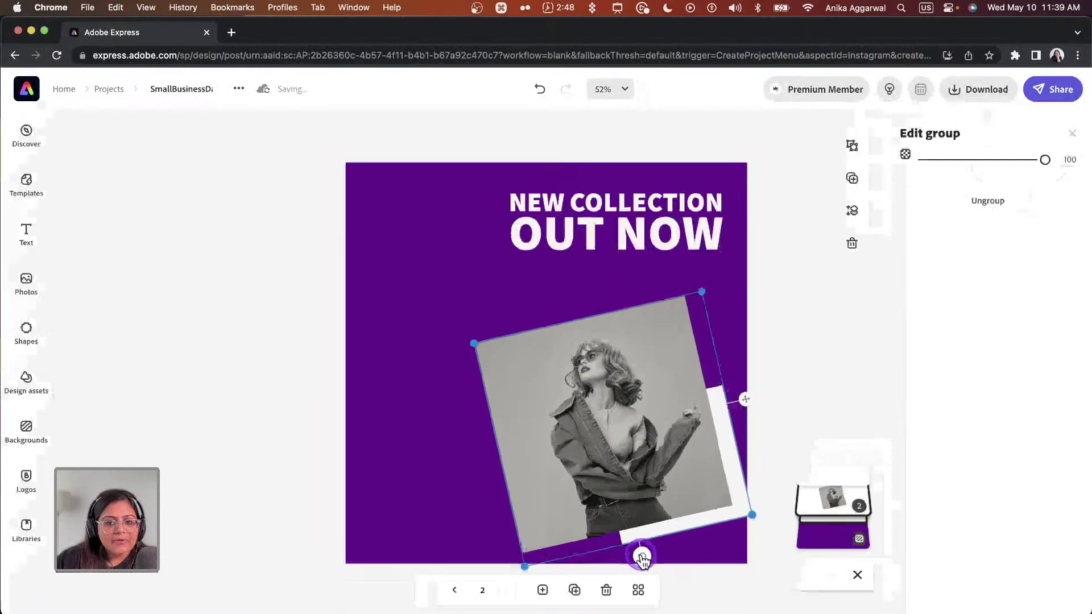
# - Move the tilted group slightly up and to the left so it fits inside the canvas's lower-right area
pyautogui.moveTo(675, 410); pyautogui.dragTo(663, 432)
pyautogui.moveTo(655, 472); pyautogui.dragTo(646, 456)
pyautogui.click(783, 330)
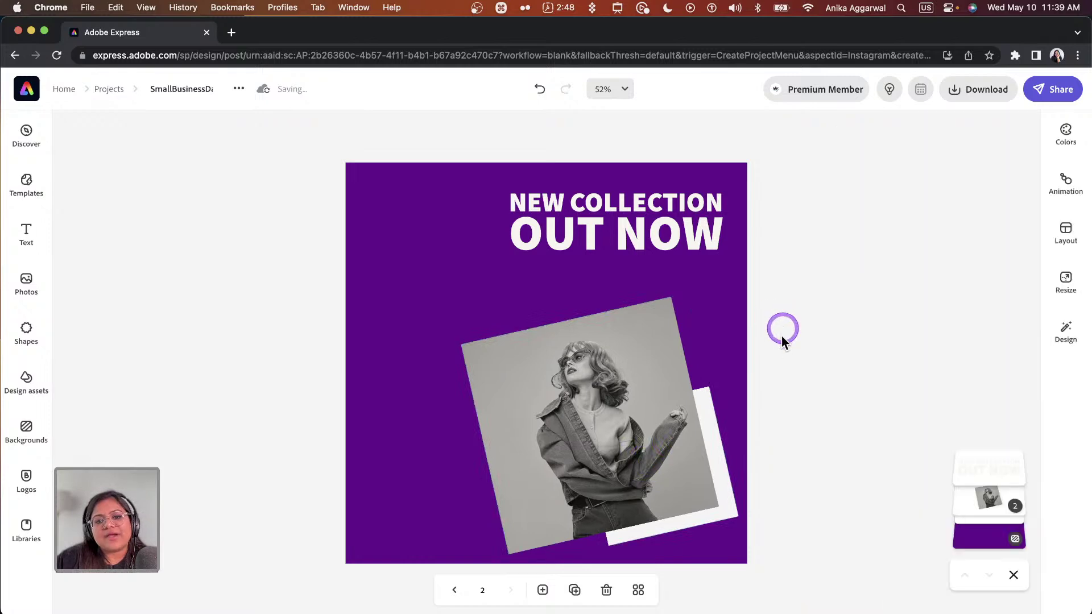
# - Crop the grouped photo, trying the 9:16 Story ratio and replacing it with a Freeform crop widened on both sides
pyautogui.click(636, 351)
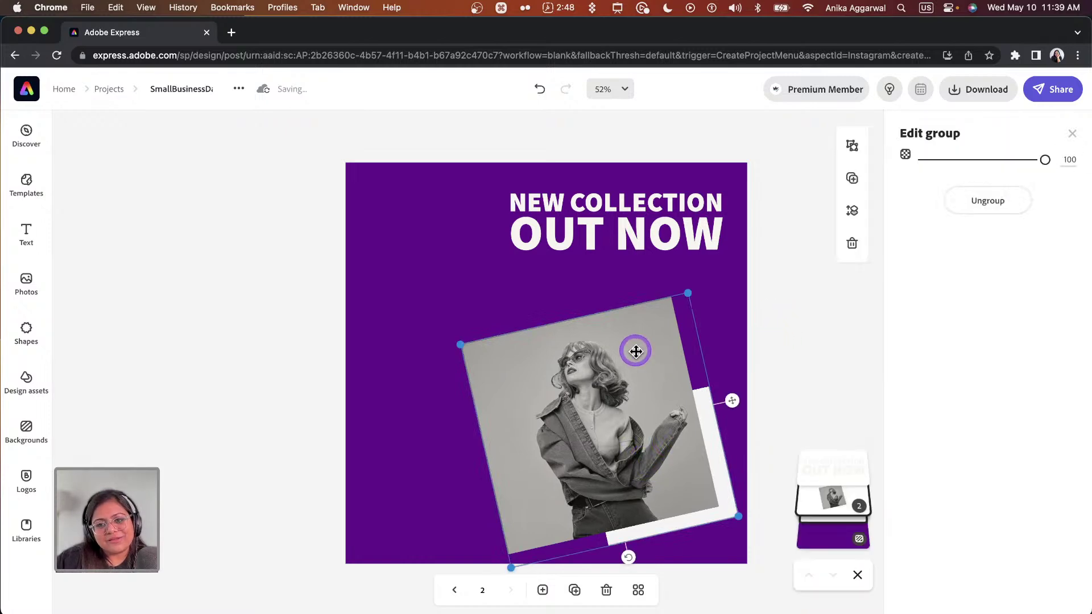
pyautogui.click(633, 348)
pyautogui.click(1007, 334)
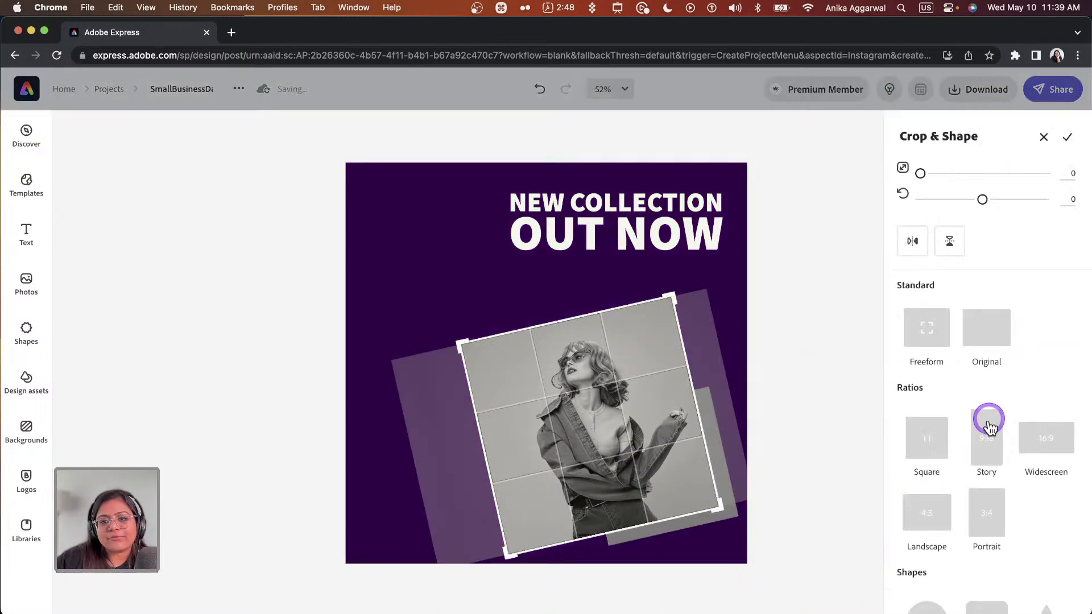
pyautogui.click(987, 435)
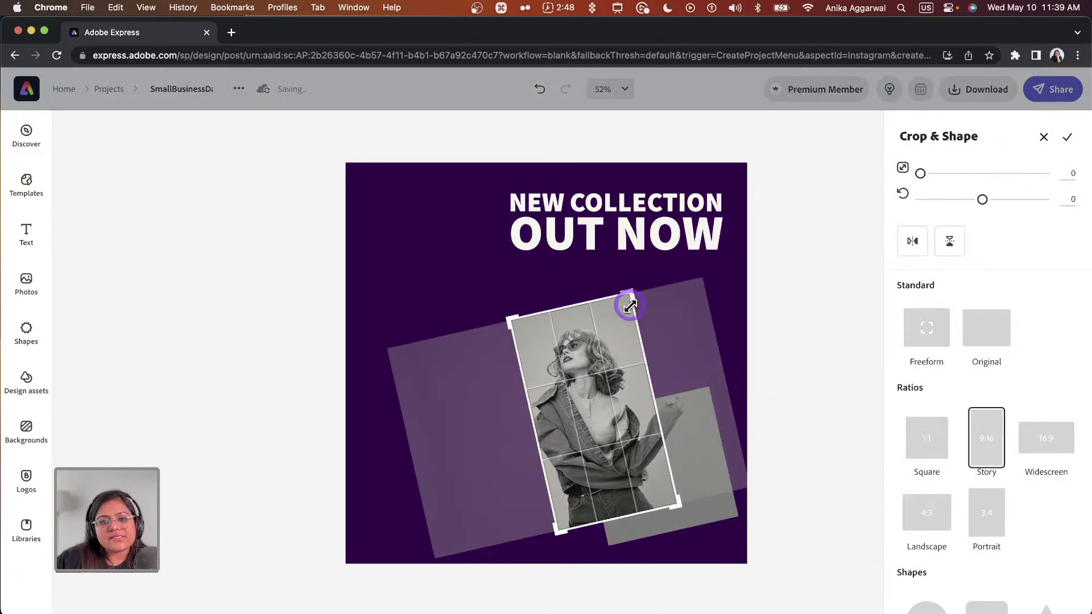
pyautogui.click(916, 333)
pyautogui.moveTo(655, 389); pyautogui.dragTo(694, 389)
pyautogui.moveTo(538, 422); pyautogui.dragTo(490, 422)
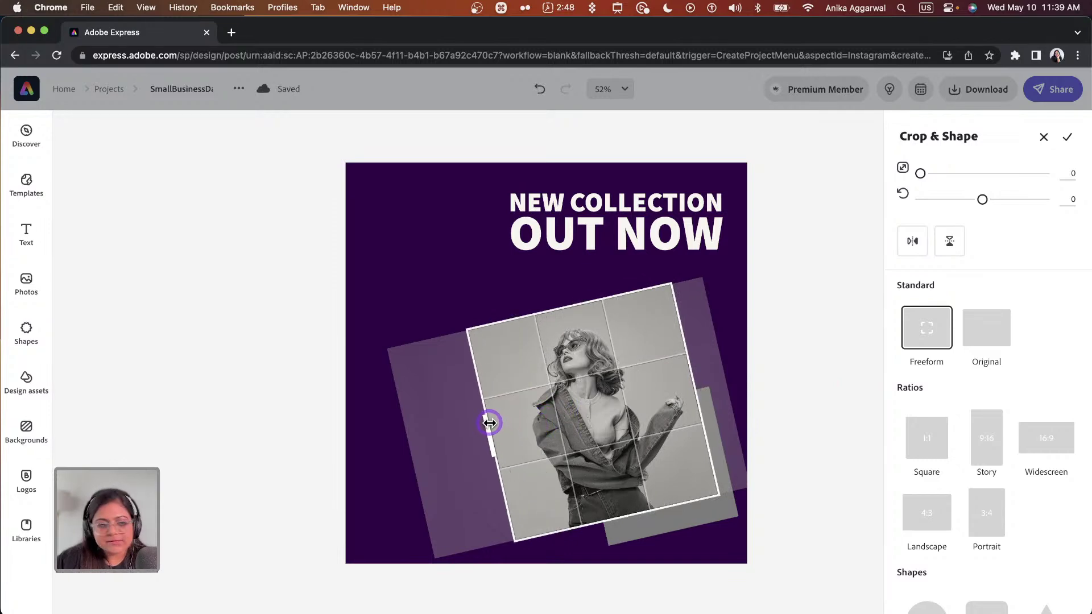
pyautogui.click(1067, 137)
pyautogui.click(813, 273)
# - Shift the photo down within its group over the square, and move the whole group slightly up and left
pyautogui.click(674, 465)
pyautogui.click(674, 465)
pyautogui.click(675, 465)
pyautogui.click(674, 465)
pyautogui.click(673, 464)
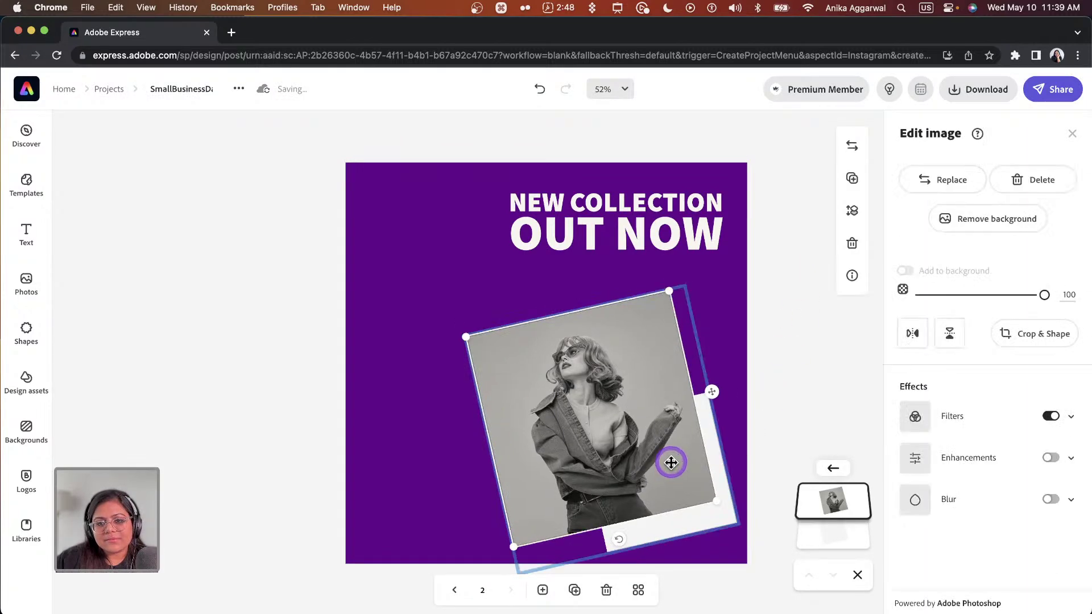
pyautogui.click(672, 463)
pyautogui.click(671, 464)
pyautogui.click(671, 465)
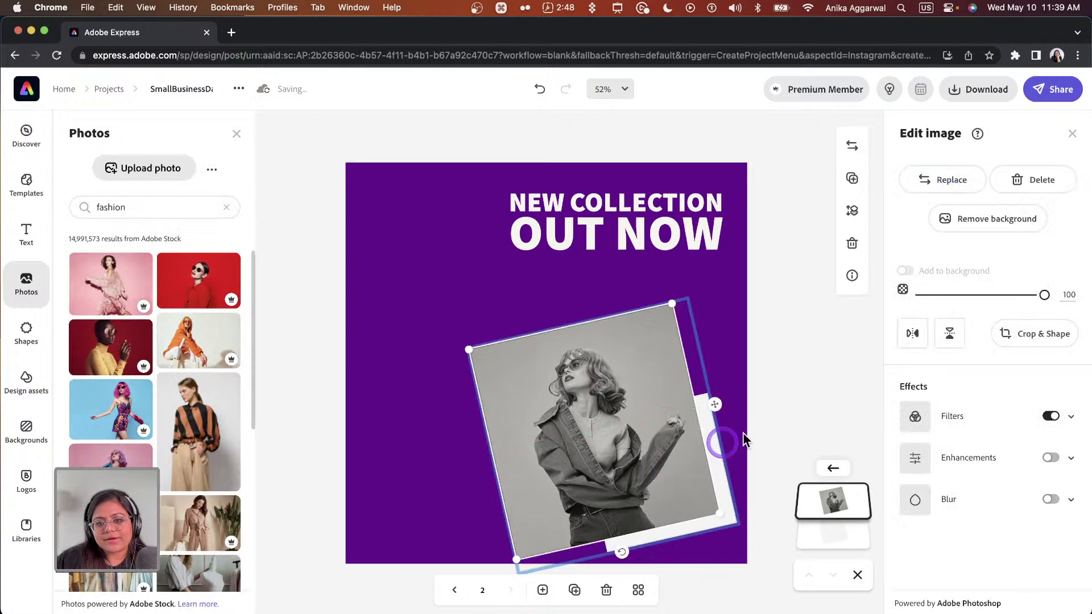
pyautogui.click(742, 401)
pyautogui.moveTo(683, 402); pyautogui.dragTo(679, 392)
pyautogui.click(790, 343)
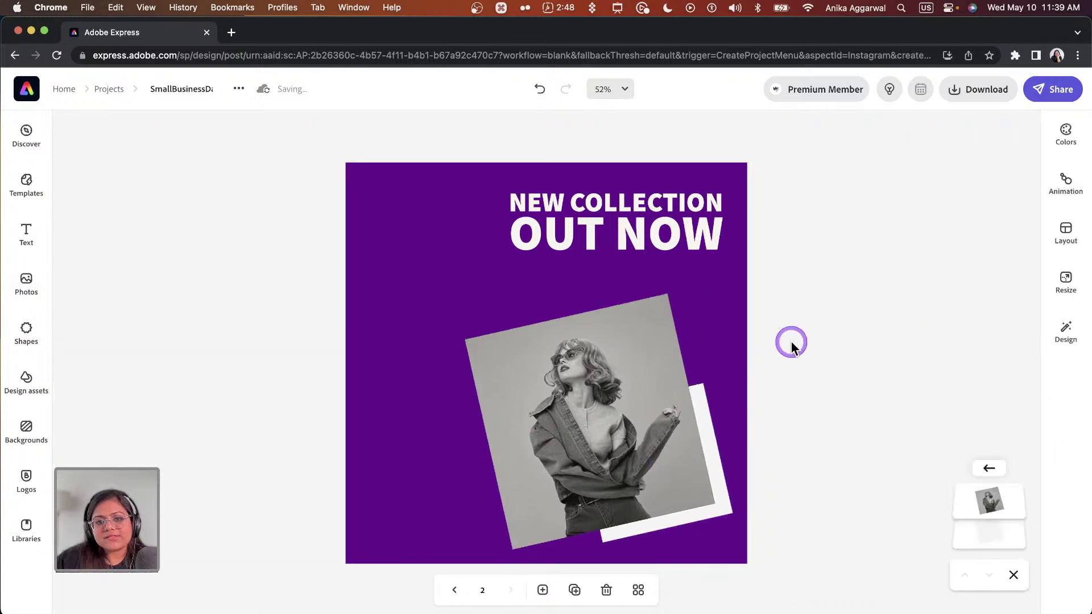
# - Set the headline's font to Coniferous Bold and shift the headline slightly right and down
pyautogui.click(687, 252)
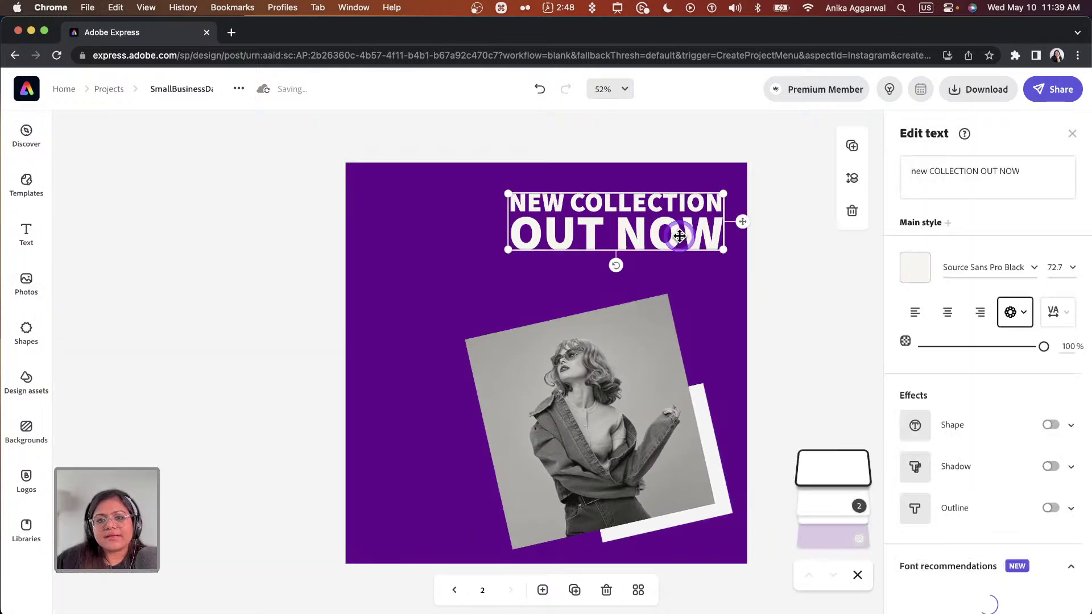
pyautogui.click(1018, 268)
pyautogui.write('conif')
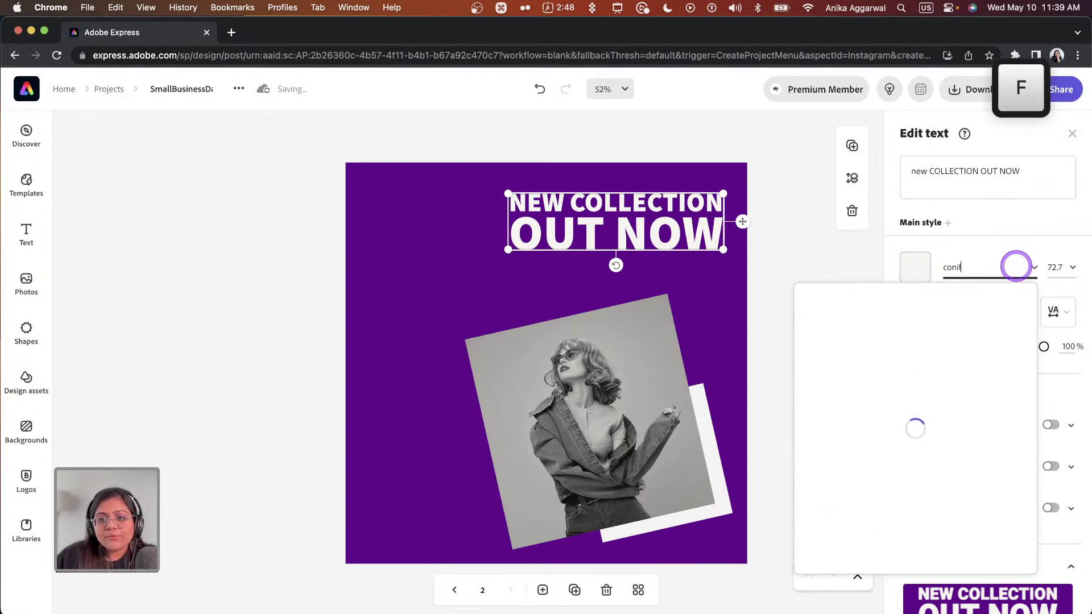
pyautogui.write('erous')
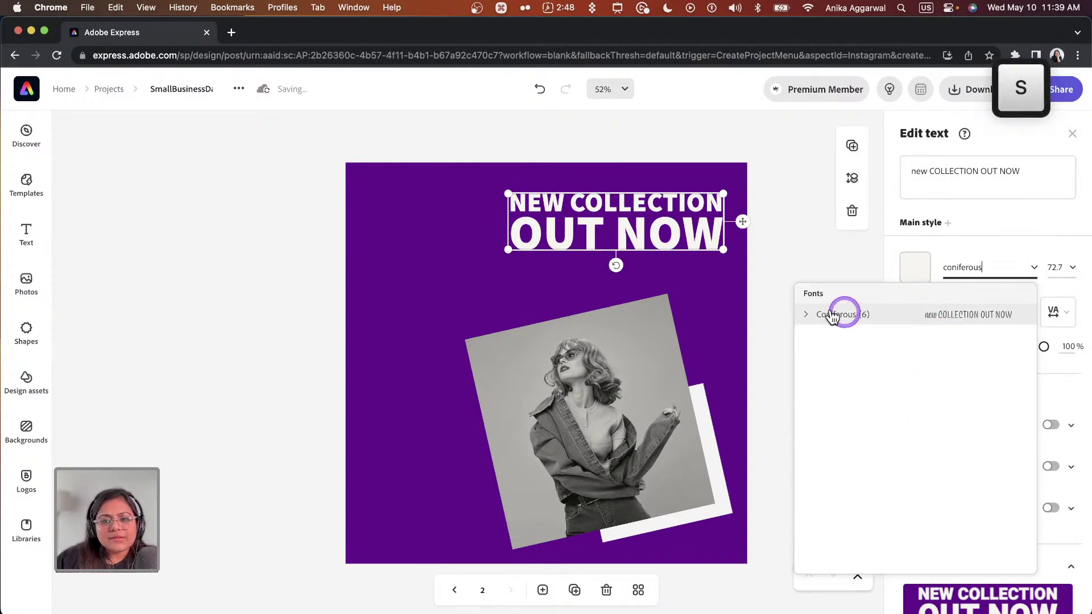
pyautogui.click(807, 317)
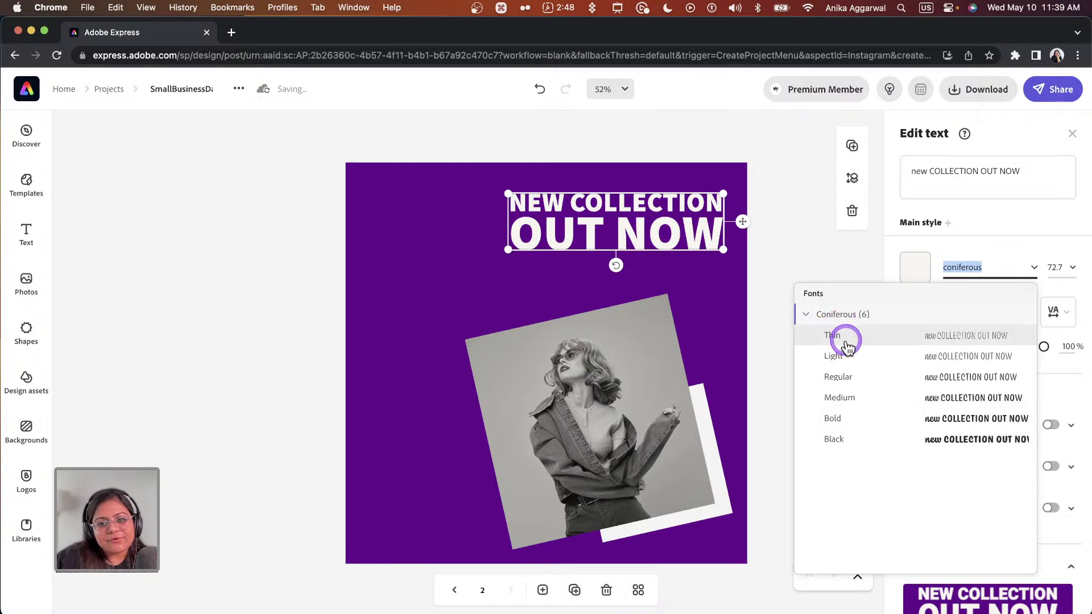
pyautogui.click(851, 417)
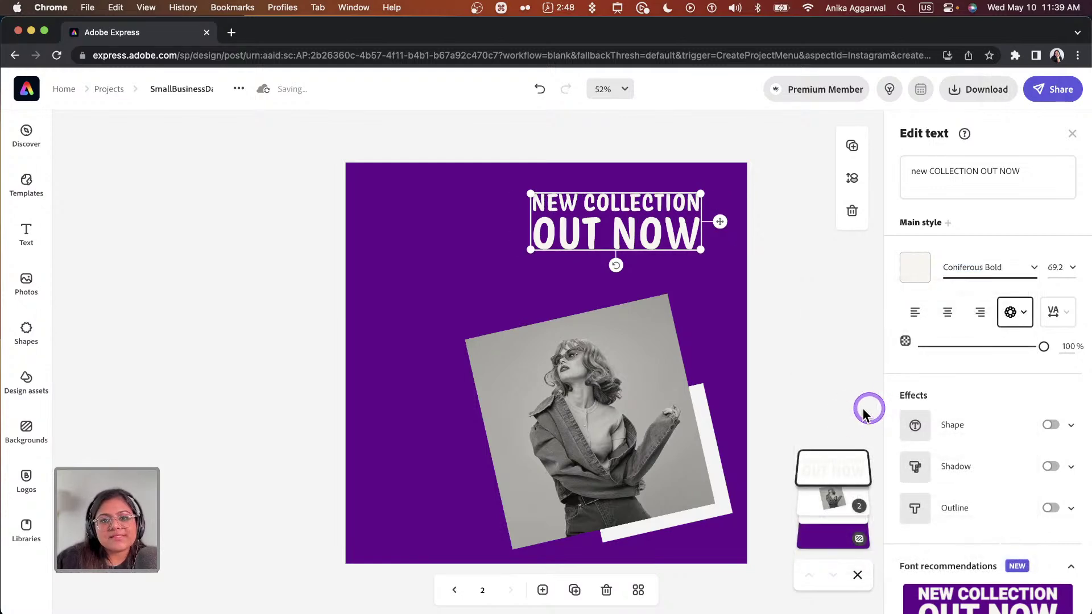
pyautogui.moveTo(700, 250)
pyautogui.mouseDown()
pyautogui.moveTo(682, 253)
pyautogui.moveTo(694, 248)
pyautogui.mouseUp()
pyautogui.click(787, 328)
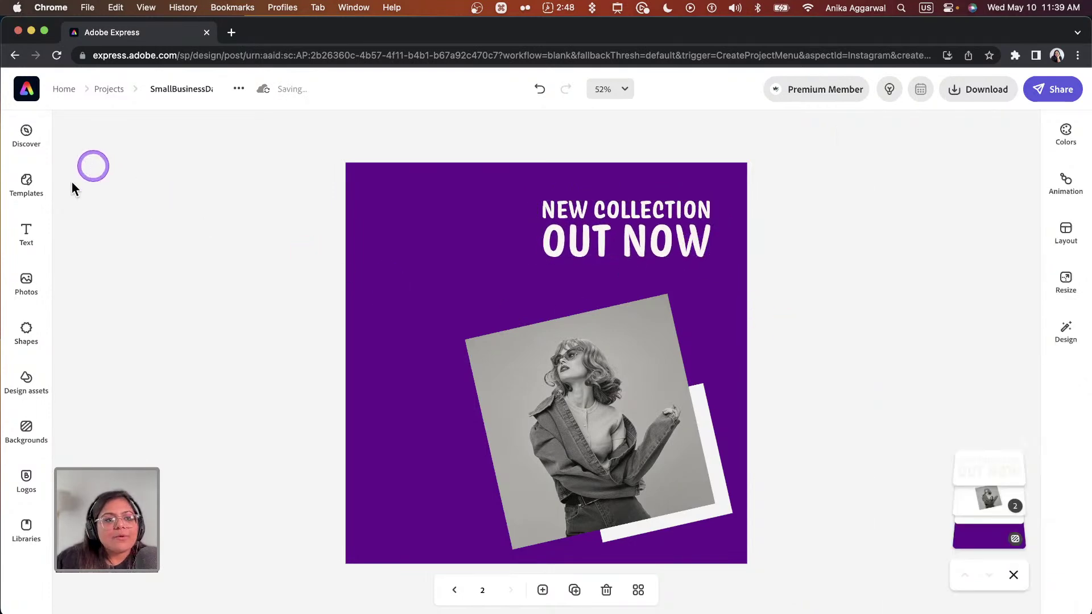
# - Add a new text box on page 2 reading "SHOP NOW!"
pyautogui.click(26, 233)
pyautogui.click(138, 169)
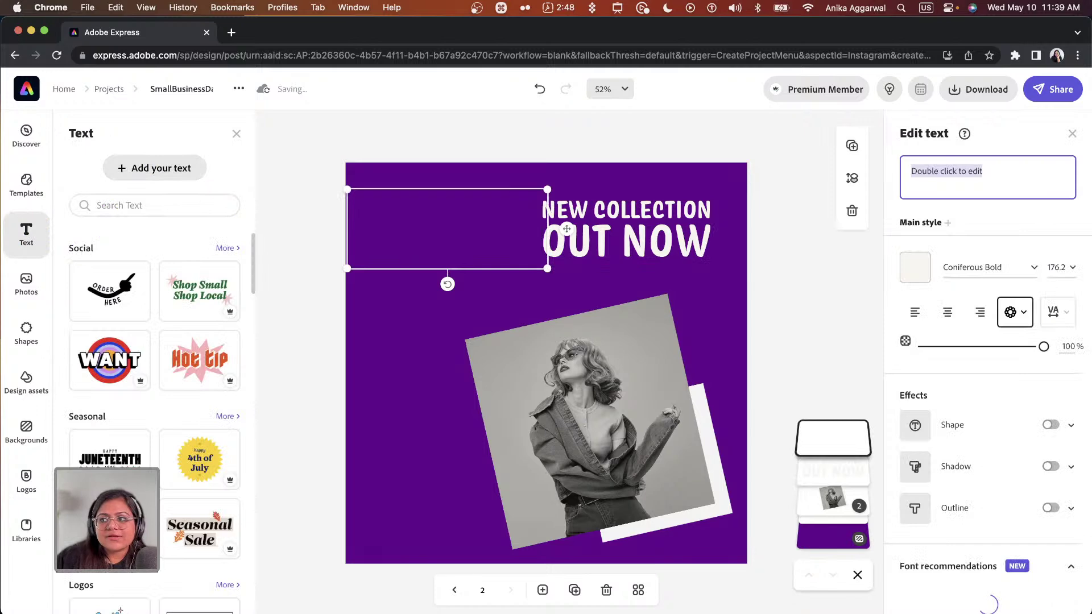
pyautogui.click(556, 308)
pyautogui.click(970, 171)
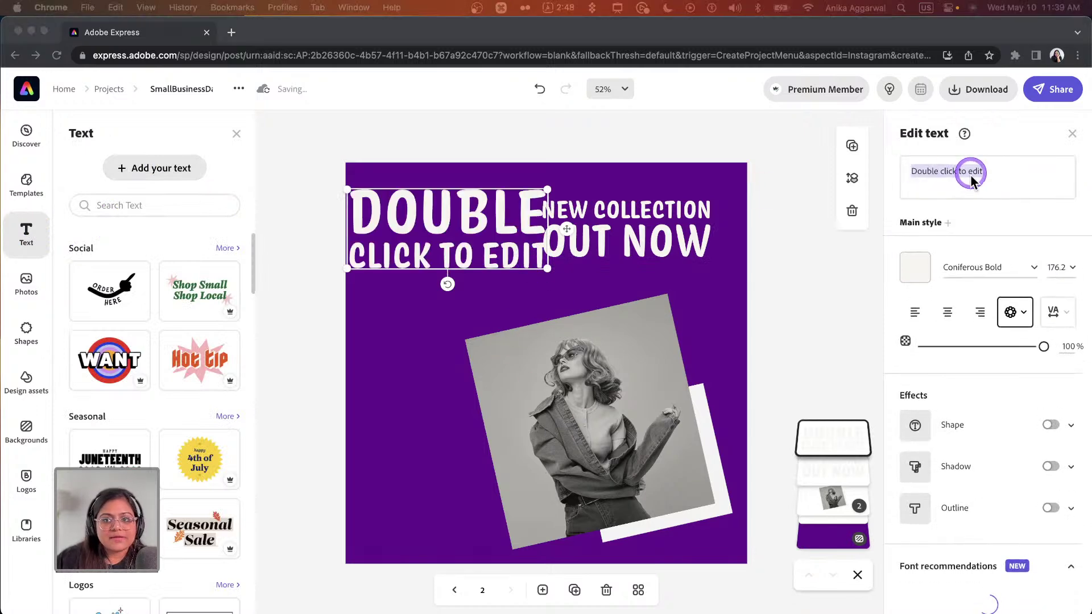
pyautogui.click(910, 169)
pyautogui.write('SHOP NOW!')
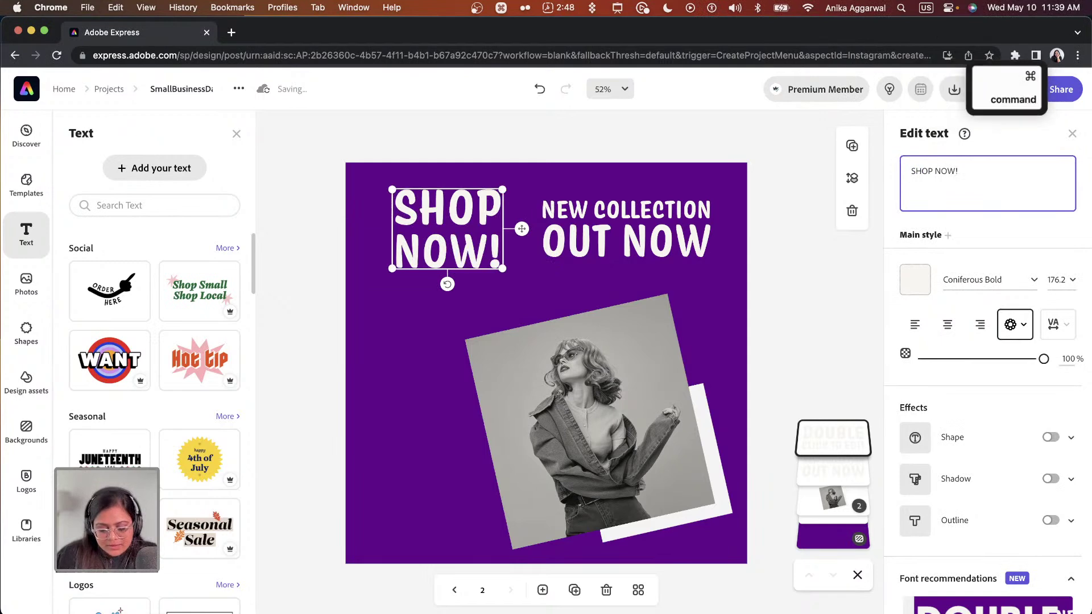
# - Copy the phrase within the new text box so "SHOP NOW!" repeats three times, separated by spaces
pyautogui.press('super+a')
pyautogui.press('super+c')
pyautogui.press('Right')
pyautogui.press('super+v')
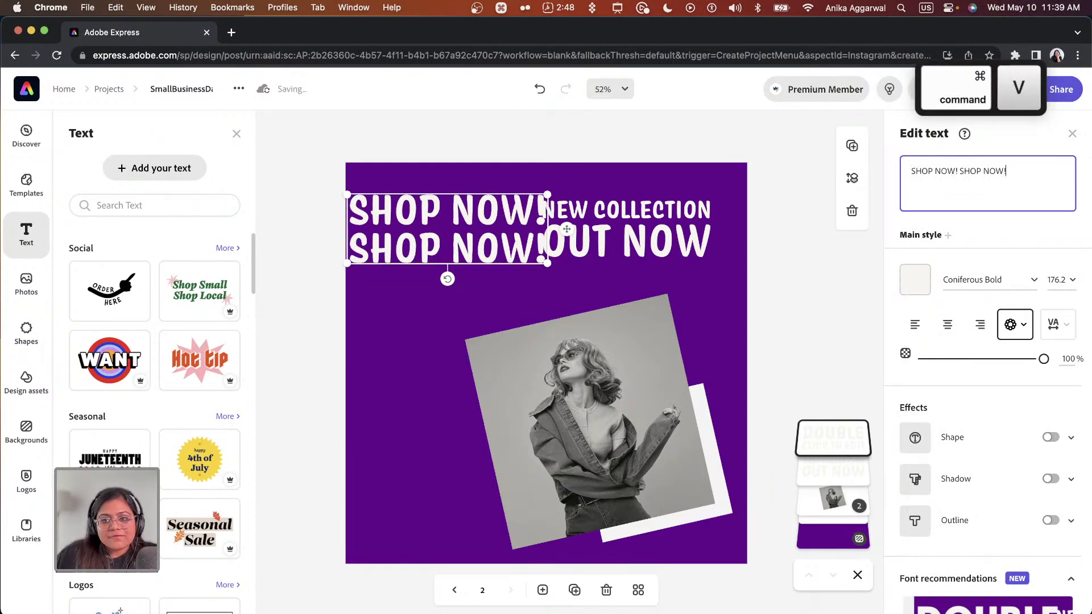
pyautogui.press('super+v')
pyautogui.press('Left')
pyautogui.press('Left')
pyautogui.press('Left')
pyautogui.press('Left')
pyautogui.press('Left')
pyautogui.press('Left')
pyautogui.press('Left')
pyautogui.press('Left')
pyautogui.press('Left')
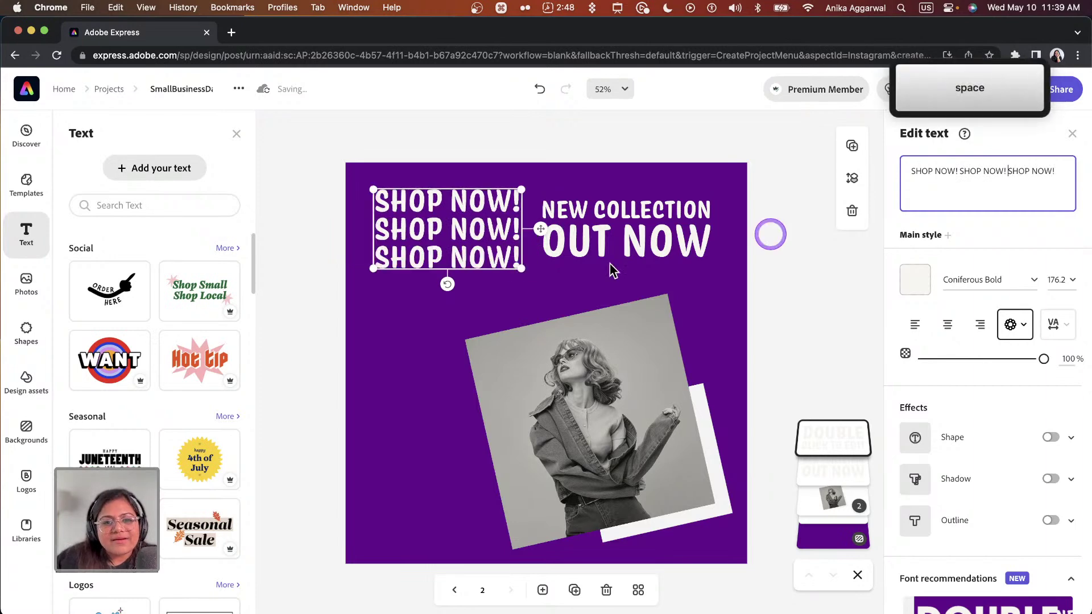
# - Apply the second Curved alignment to the "SHOP NOW!" text so it forms an upward arch
pyautogui.click(1016, 336)
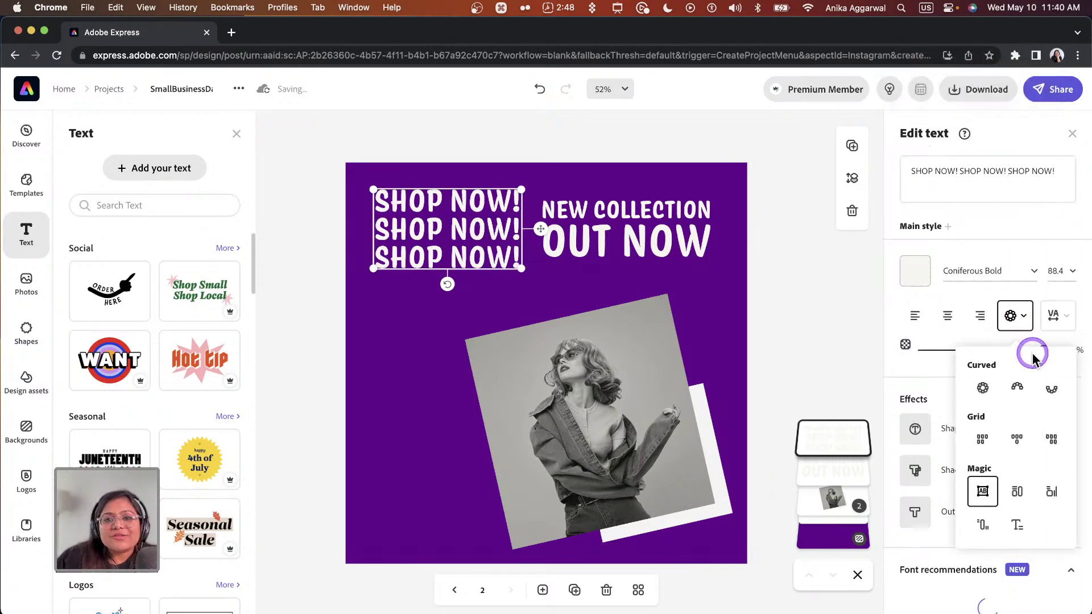
pyautogui.click(994, 378)
pyautogui.click(1016, 374)
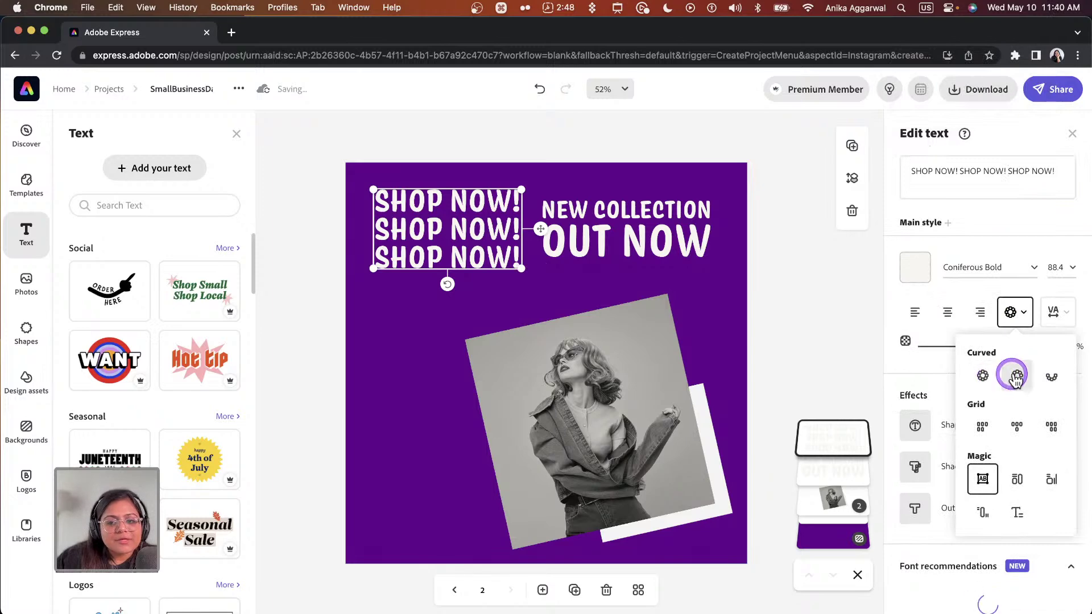
# - Resize the arched text to 43.2 and place it by the photo's upper-left corner, partly off the canvas's left edge
pyautogui.click(438, 196)
pyautogui.moveTo(438, 196); pyautogui.dragTo(419, 312)
pyautogui.moveTo(485, 369); pyautogui.dragTo(523, 393)
pyautogui.moveTo(555, 440); pyautogui.dragTo(562, 426)
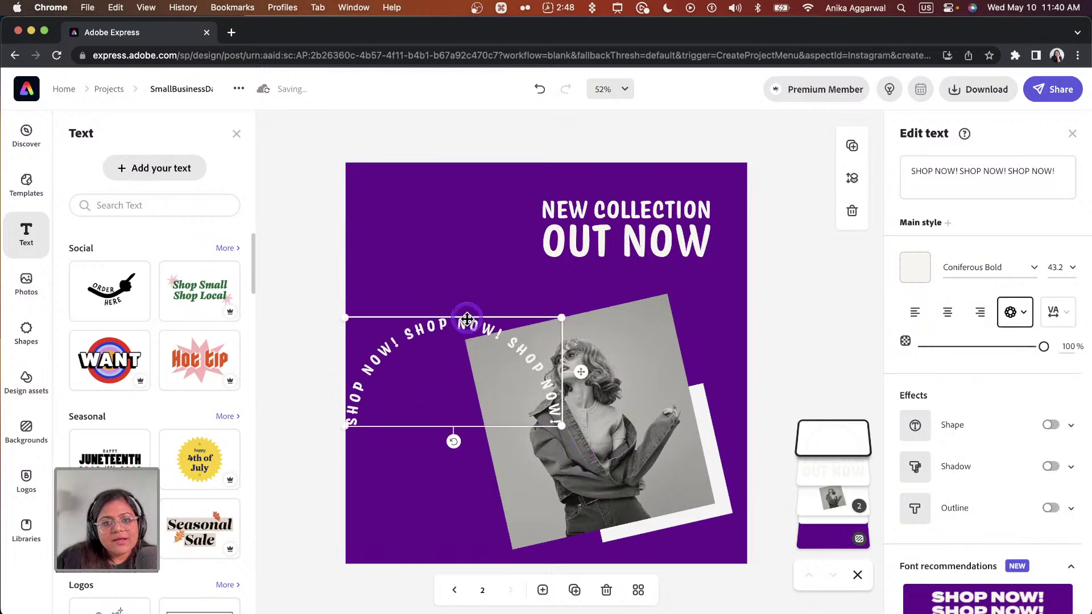
pyautogui.moveTo(445, 308); pyautogui.dragTo(408, 279)
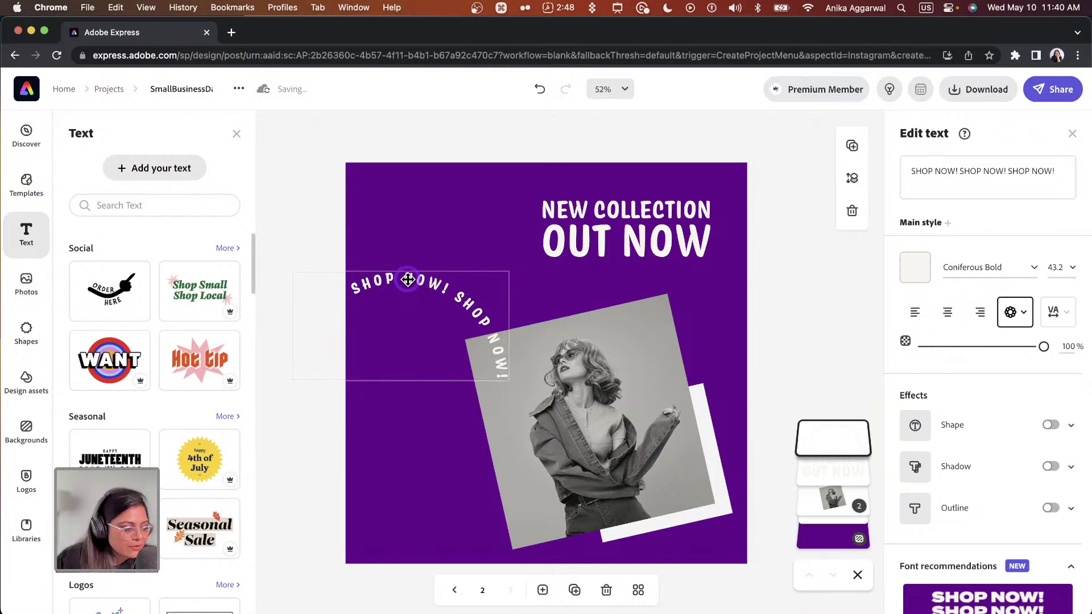
pyautogui.click(441, 152)
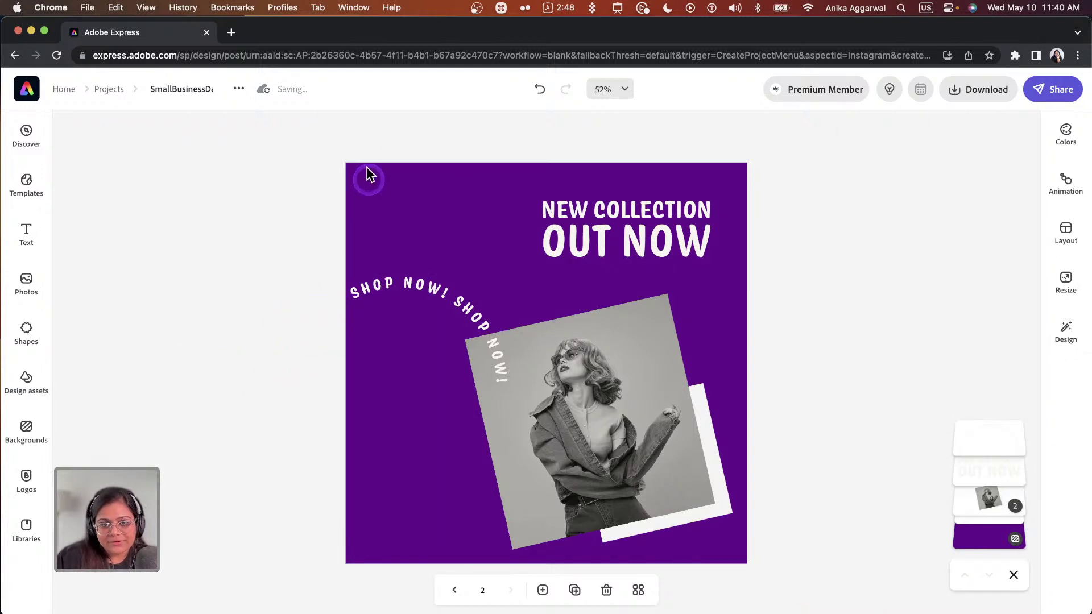
# - Change page 2's background to a slightly darker custom purple
pyautogui.click(458, 235)
pyautogui.click(979, 207)
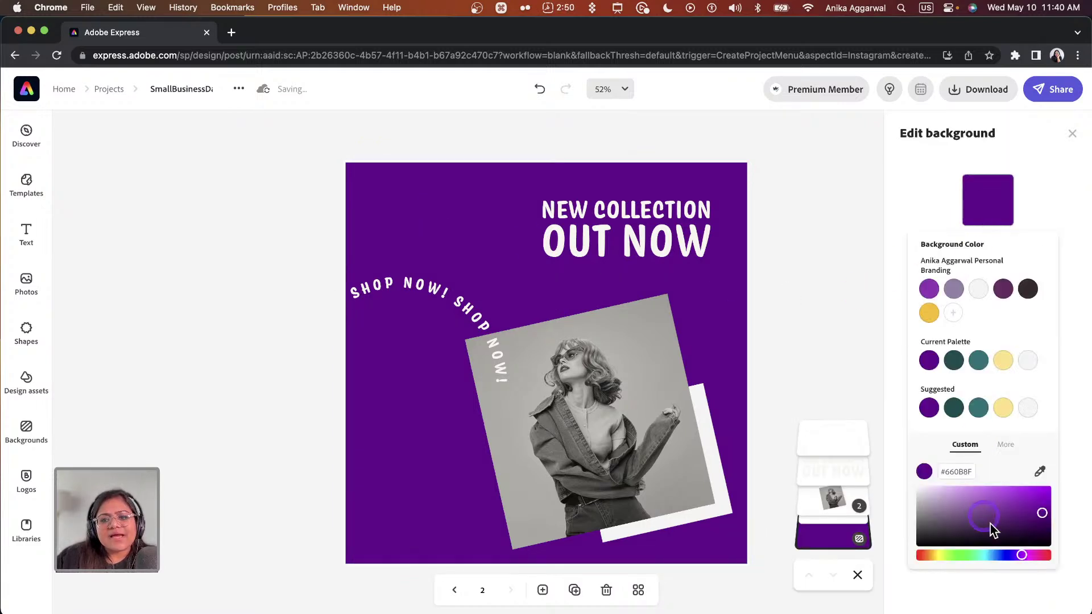
pyautogui.moveTo(1044, 518); pyautogui.dragTo(1039, 520)
pyautogui.click(673, 146)
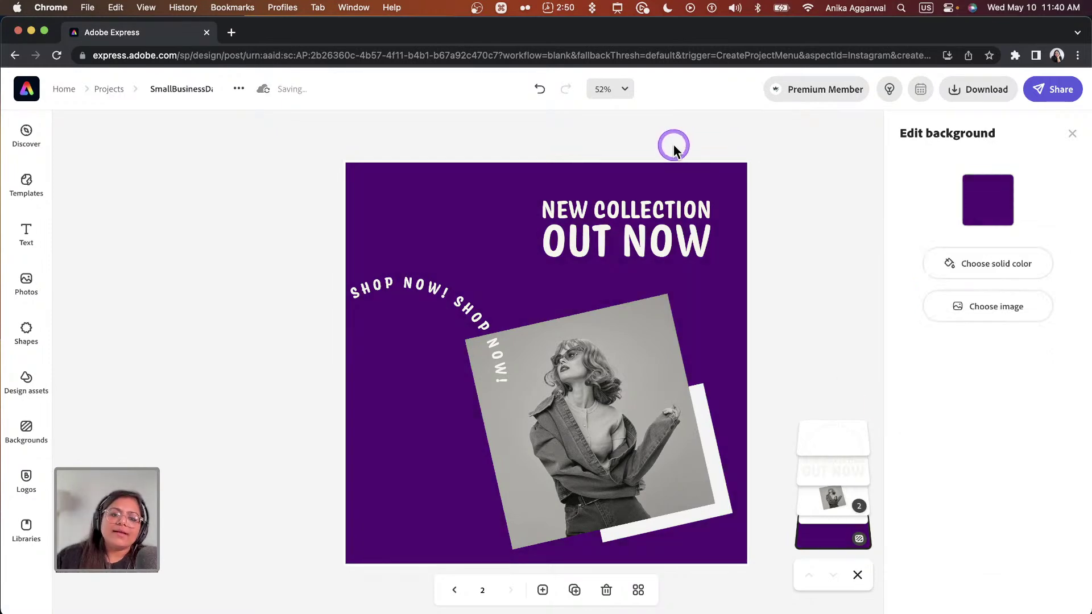
# - Duplicate page 2 and replace the headline on the copy with "GIVEAWAY"
pyautogui.click(575, 590)
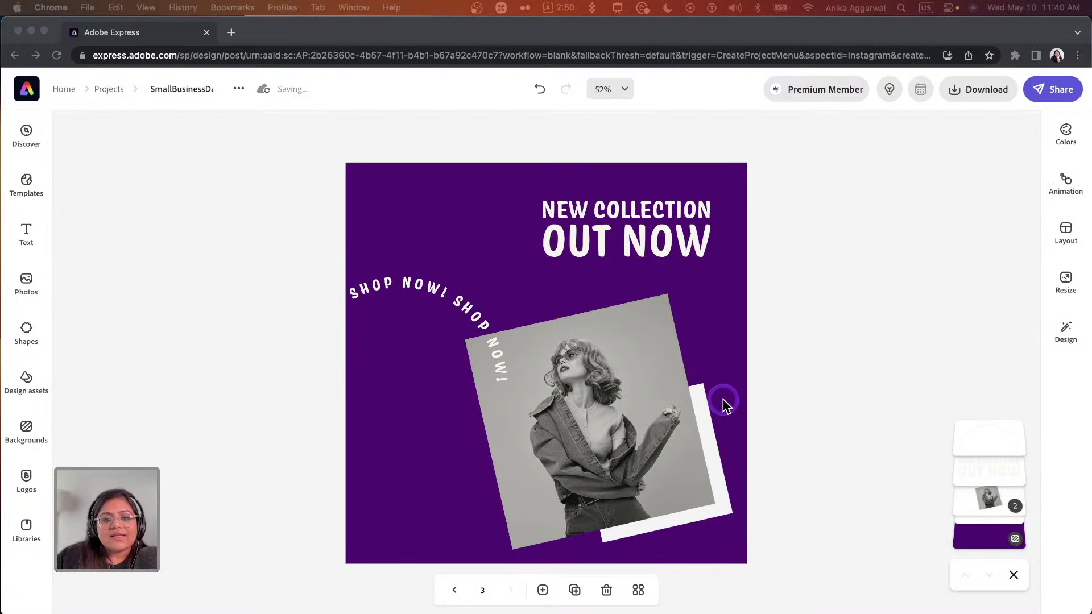
pyautogui.click(609, 251)
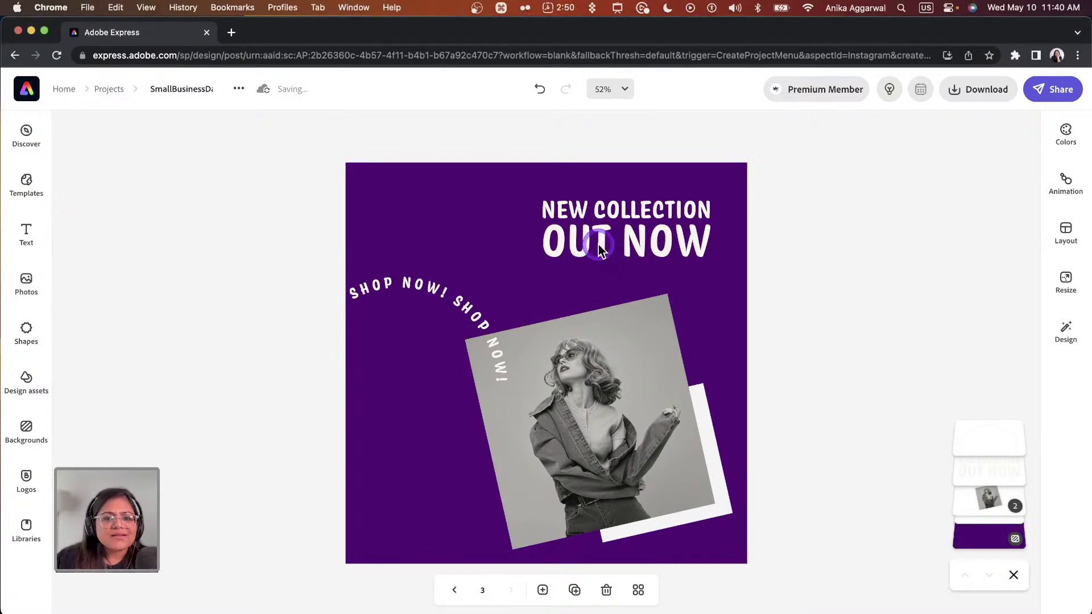
pyautogui.click(594, 242)
pyautogui.click(581, 232)
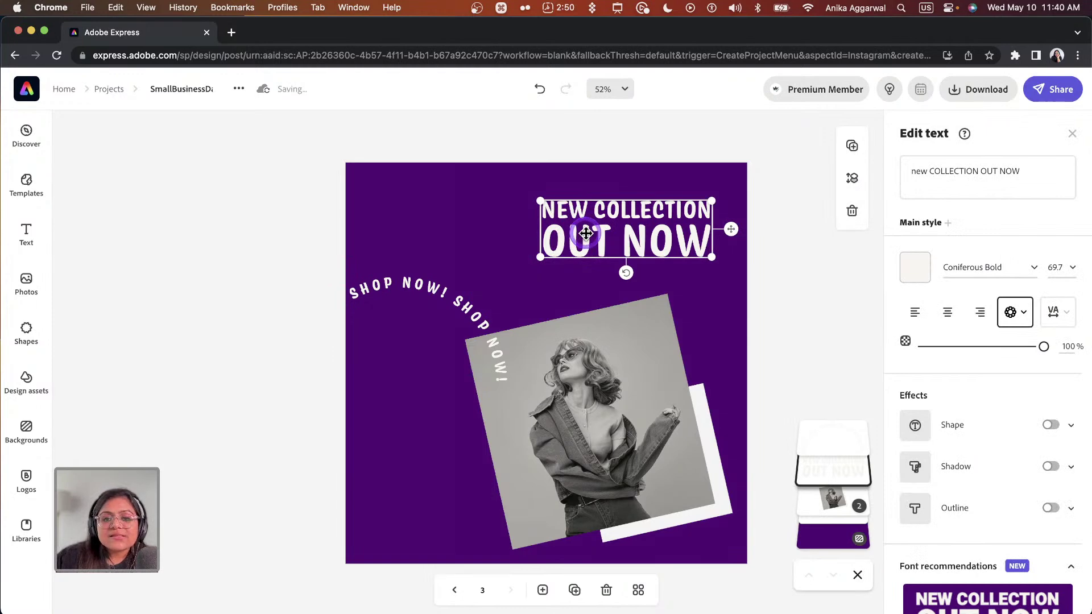
pyautogui.doubleClick(586, 233)
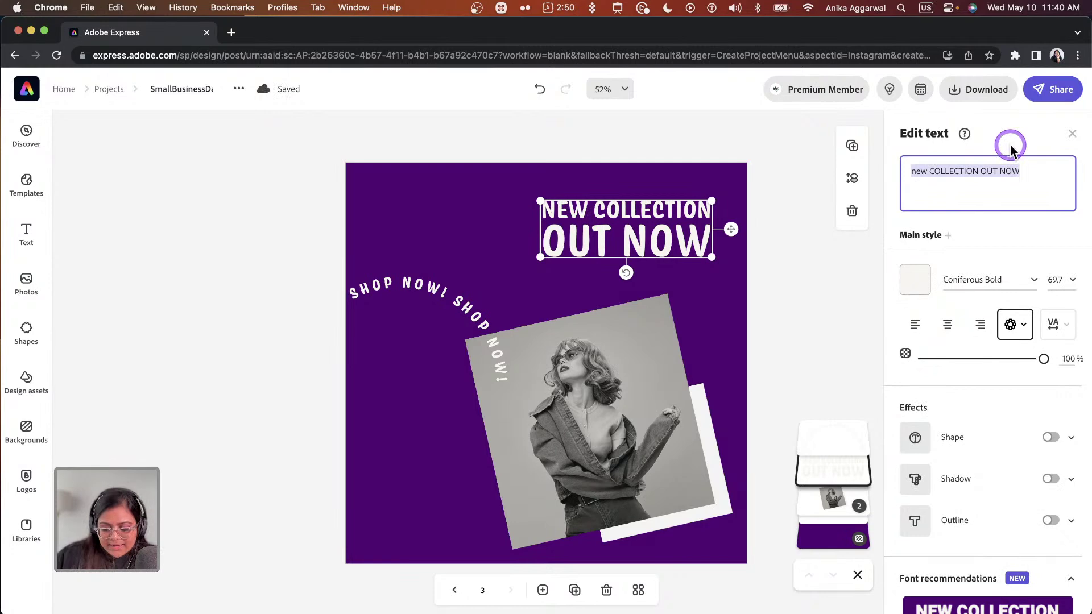
pyautogui.write('GIVEAWA')
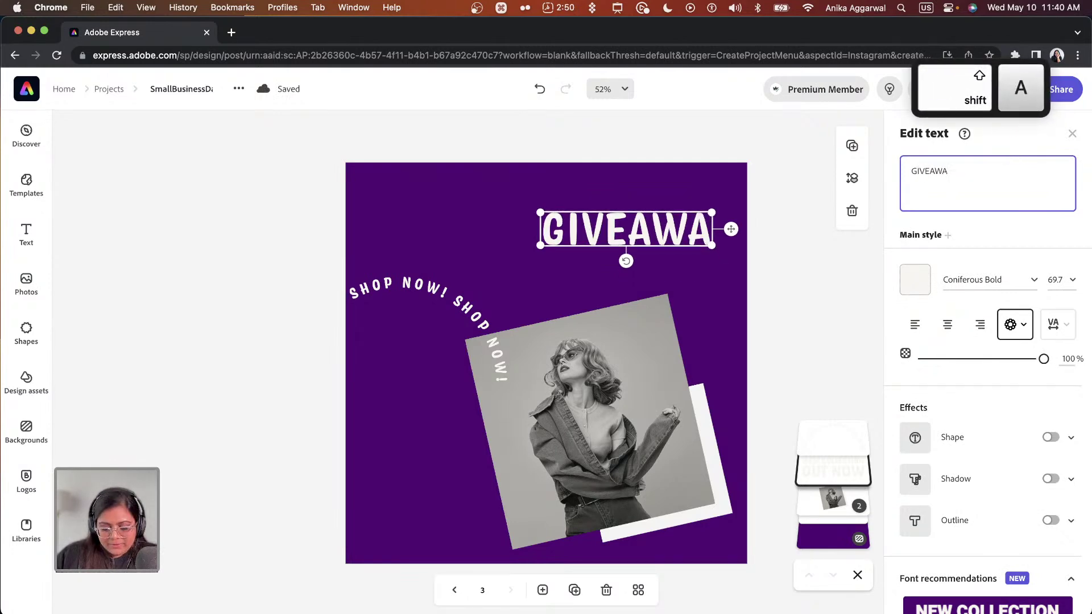
pyautogui.write('Y')
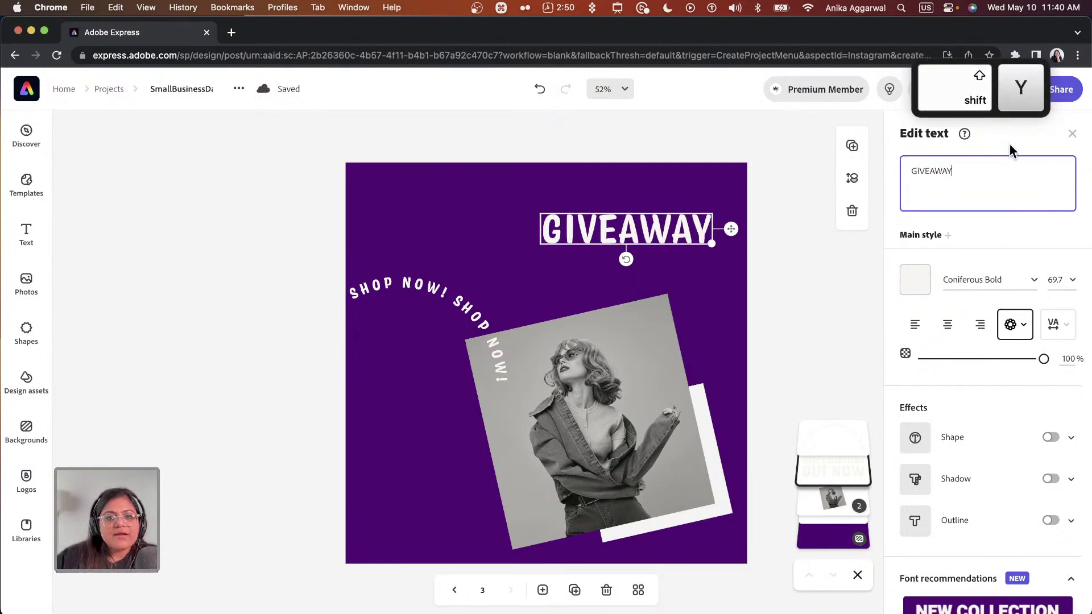
# - Check the headline's text size on page 2 and set page 3's "GIVEAWAY" headline to the same 69.7
pyautogui.click(465, 591)
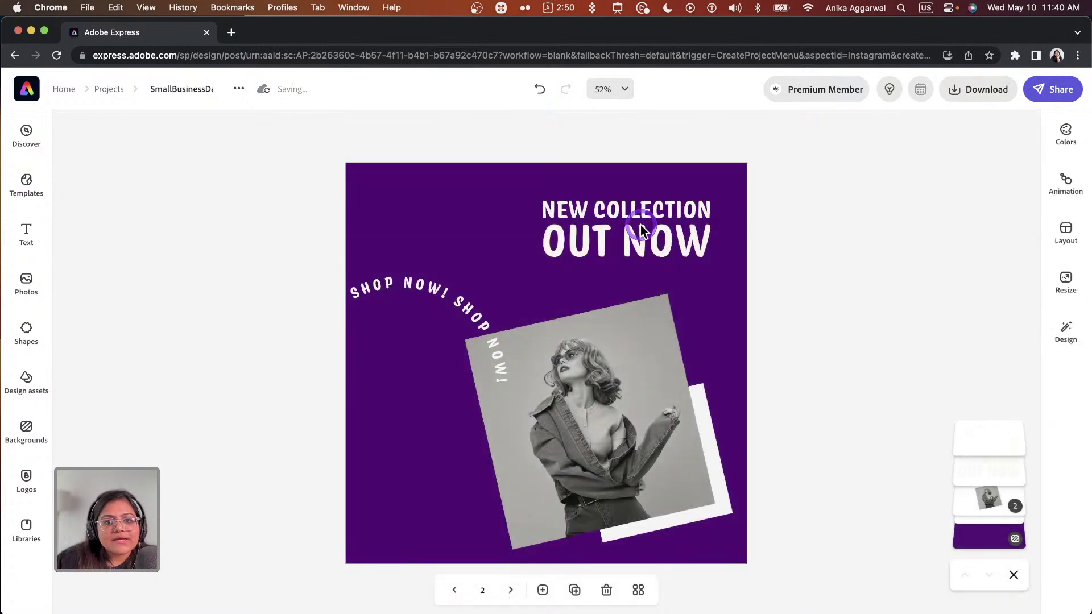
pyautogui.click(641, 230)
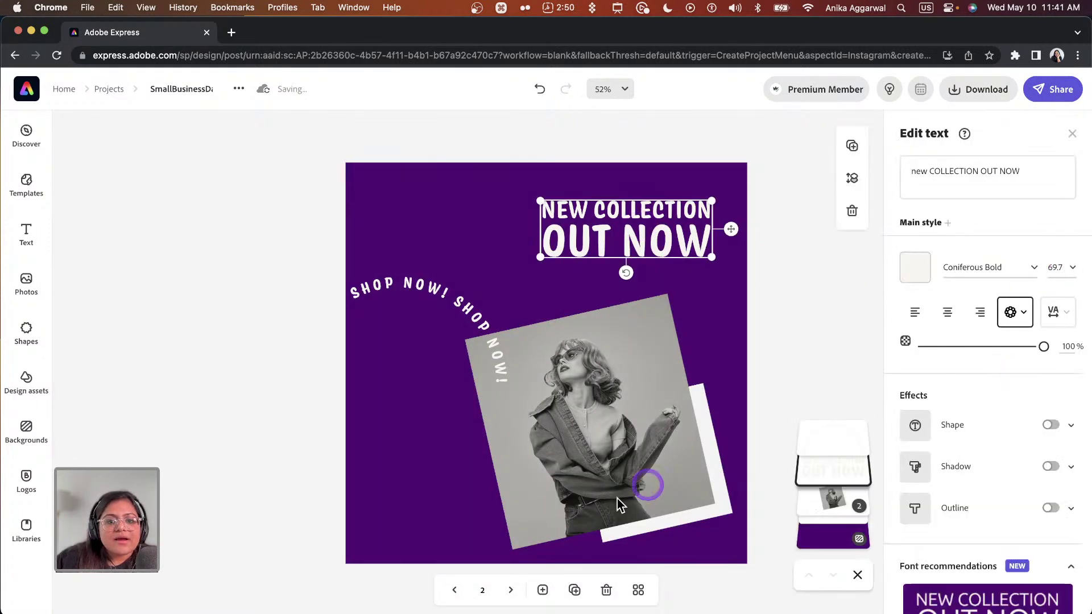
pyautogui.click(510, 590)
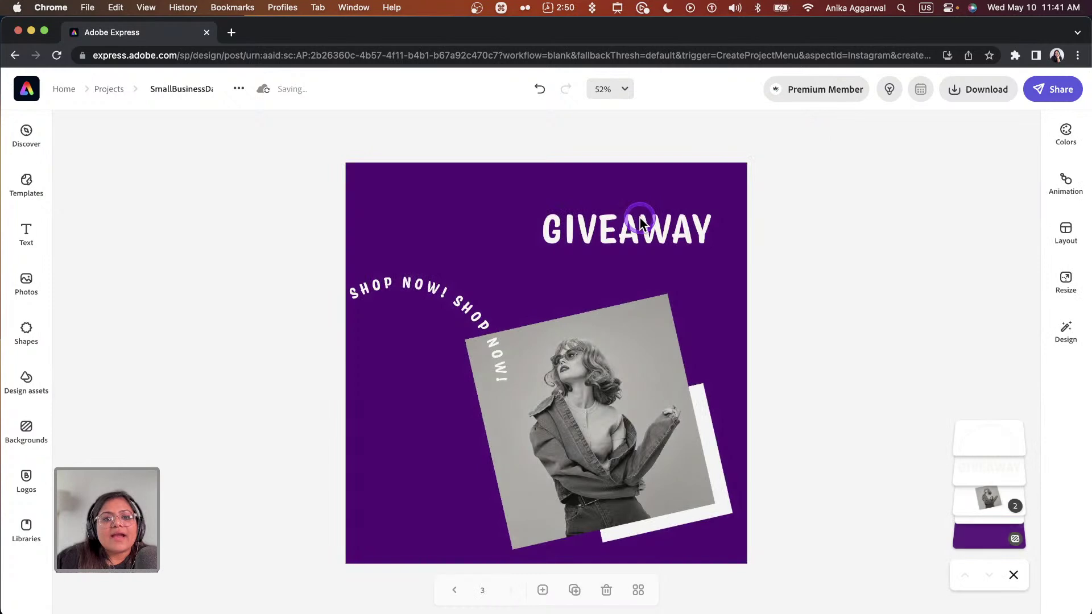
pyautogui.click(639, 221)
pyautogui.click(1073, 269)
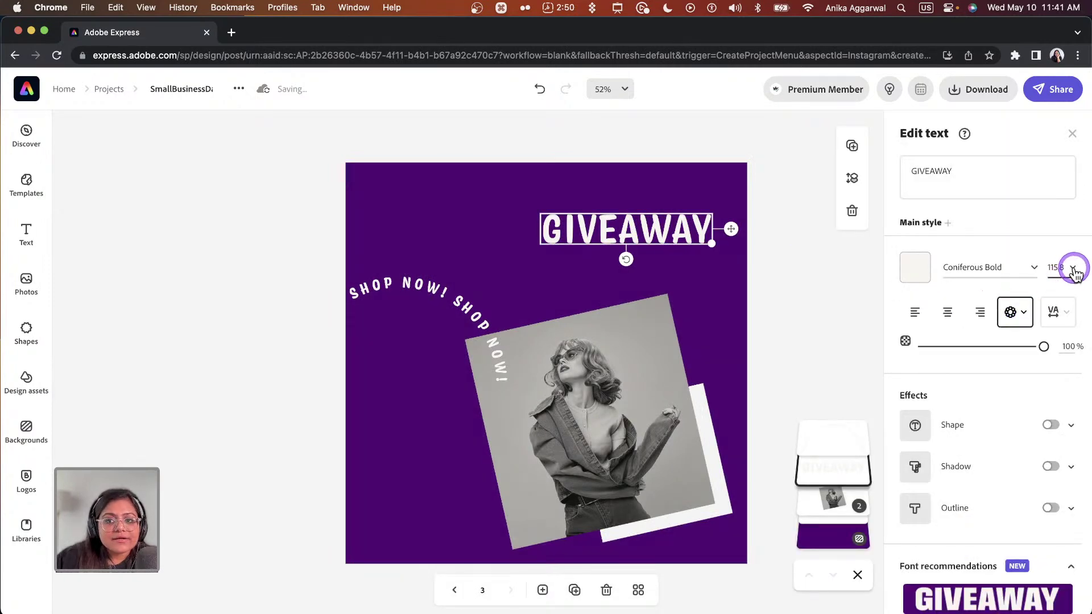
pyautogui.click(1062, 312)
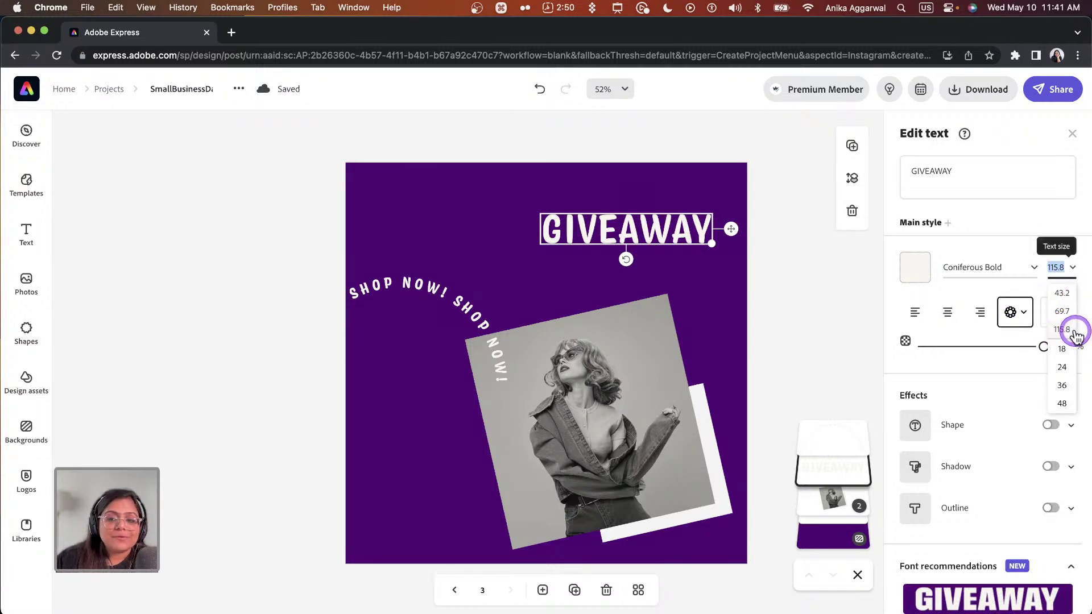
pyautogui.click(1062, 313)
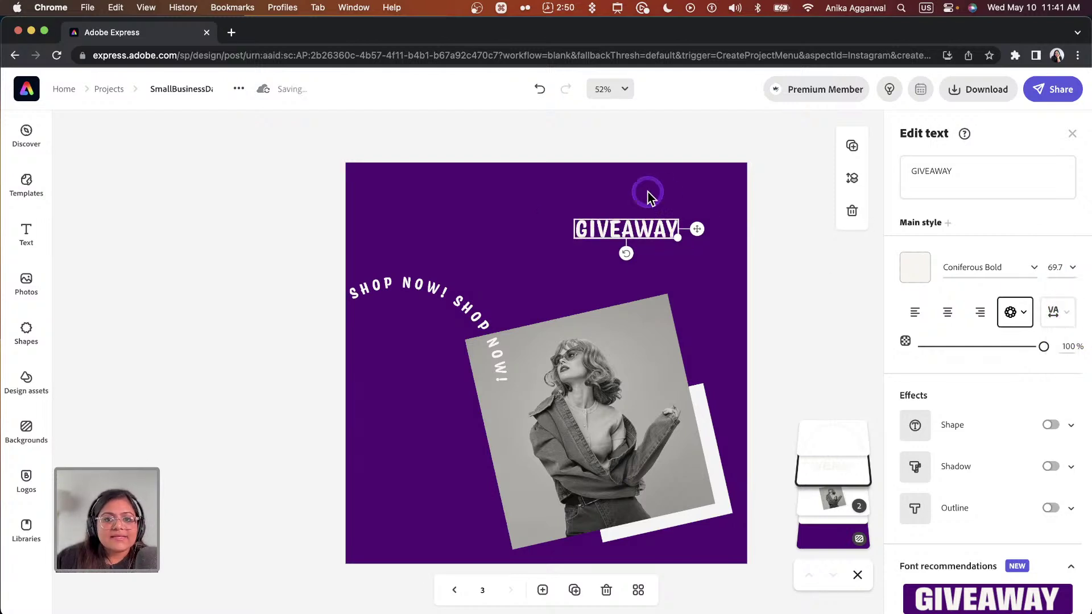
# - Move the "GIVEAWAY" headline to the upper-left area of page 3's canvas
pyautogui.moveTo(648, 228); pyautogui.dragTo(459, 210)
pyautogui.click(516, 128)
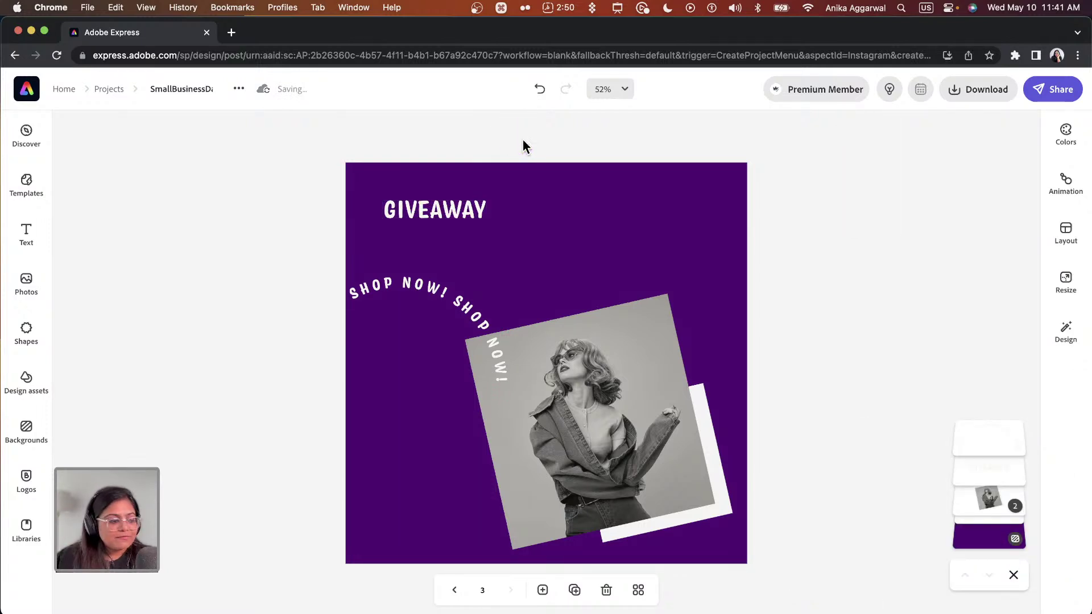
pyautogui.moveTo(592, 127); pyautogui.dragTo(660, 134)
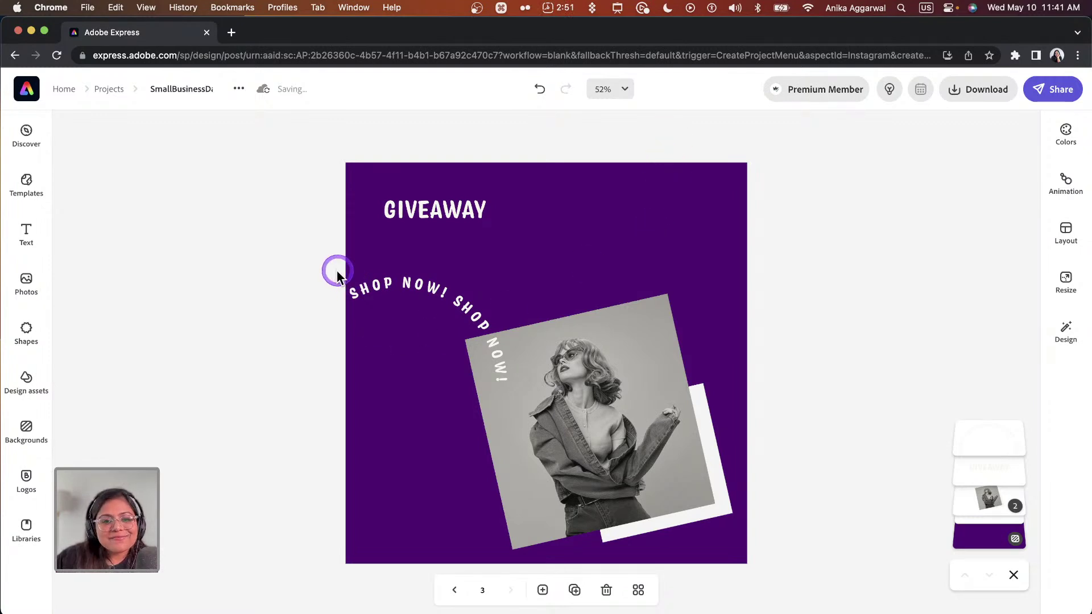
# - Move the arched text partly off the canvas's right edge and replace it with "LINK IN BIO! LINK IN BIO! LINK IN BIO!"
pyautogui.moveTo(377, 287); pyautogui.dragTo(704, 276)
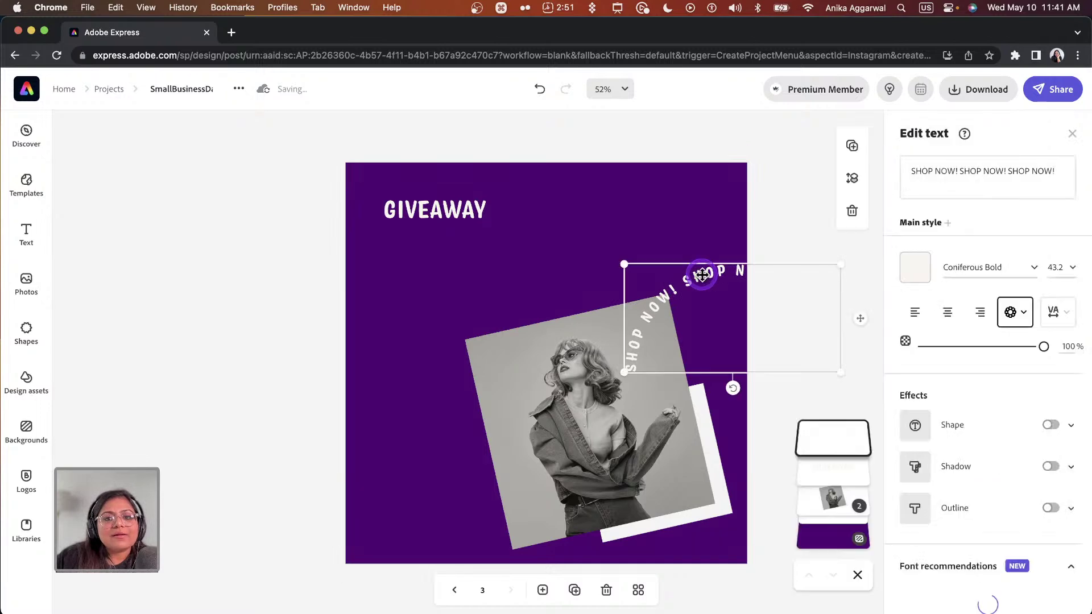
pyautogui.doubleClick(703, 276)
pyautogui.write('LINK I')
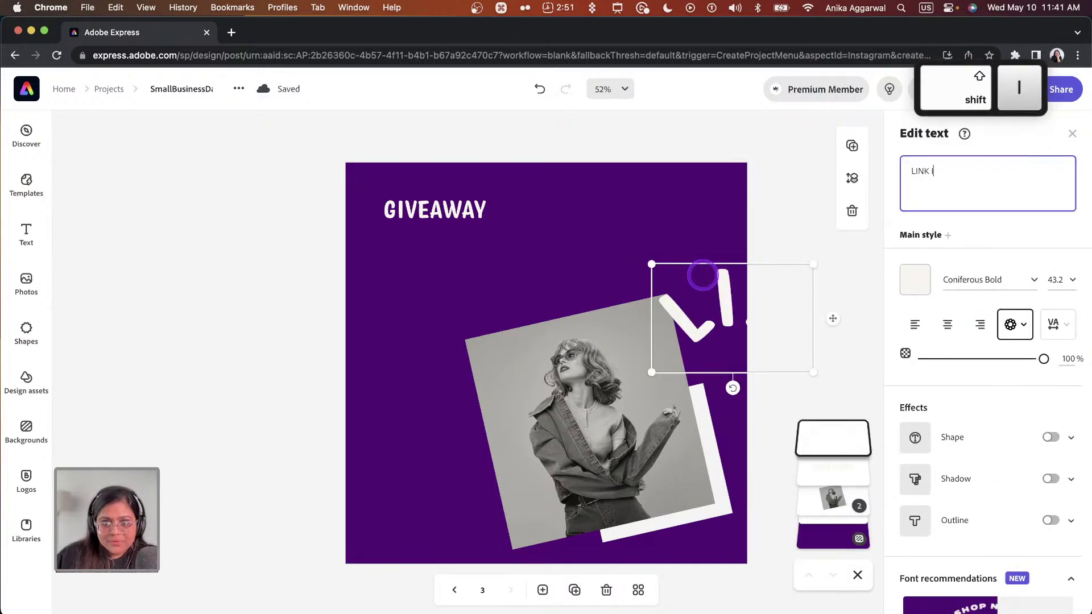
pyautogui.write('N BIO! LI')
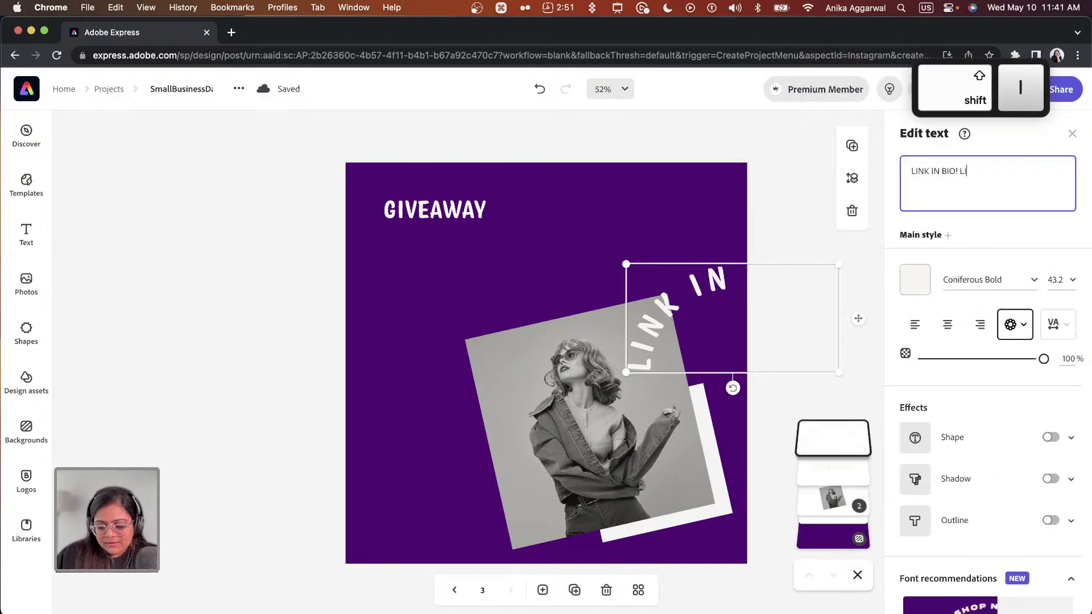
pyautogui.write('NK IN BIO! LINK IN BIO!')
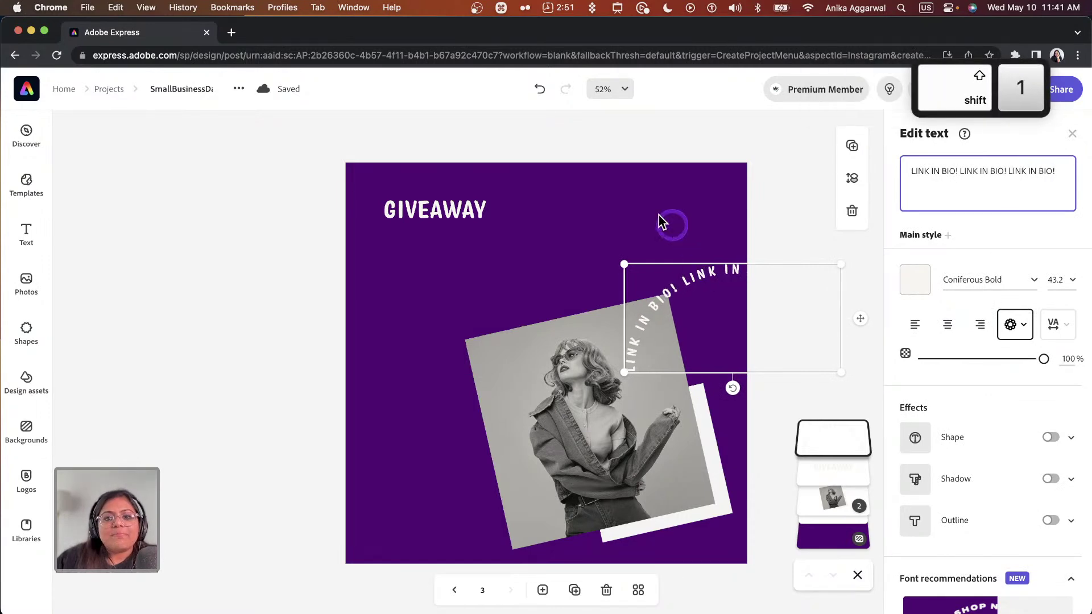
pyautogui.click(782, 188)
# - Move the grouped photo and white shape to the lower-left part of the canvas, clear of the arched text
pyautogui.moveTo(643, 454); pyautogui.dragTo(565, 433)
pyautogui.moveTo(567, 422); pyautogui.dragTo(550, 439)
pyautogui.click(275, 370)
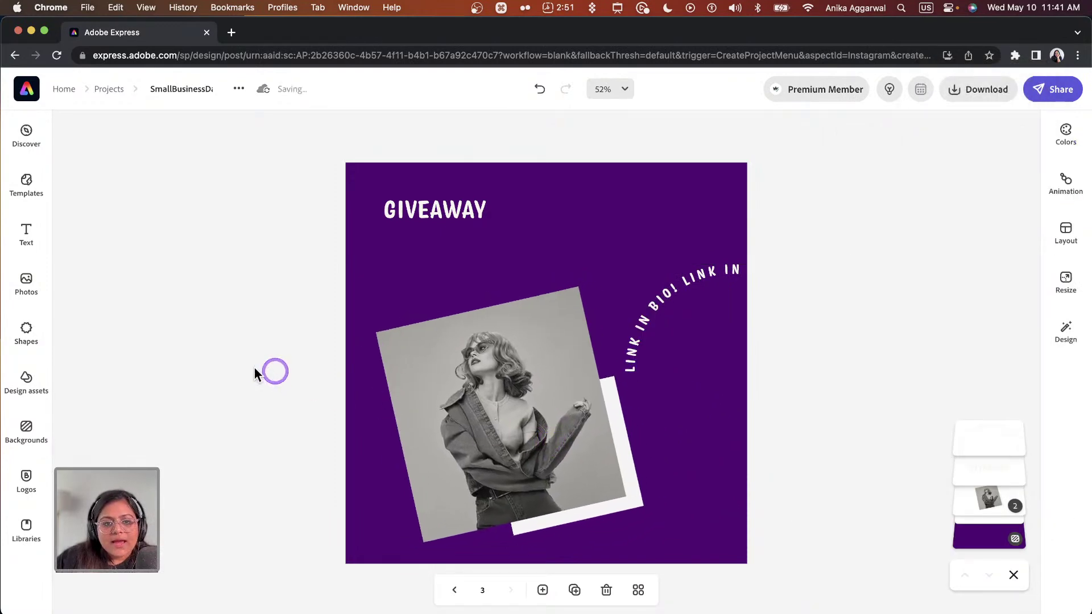
# - Start replacing the woman's photo inside the group and search the stock photos for "giveaway"
pyautogui.click(518, 392)
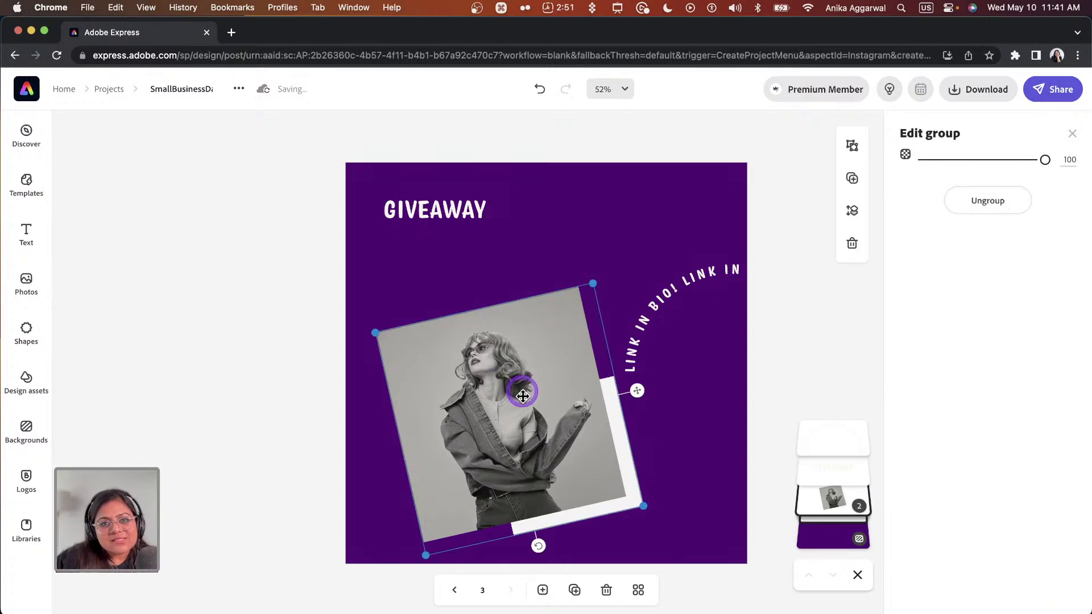
pyautogui.click(521, 388)
pyautogui.click(519, 386)
pyautogui.click(519, 387)
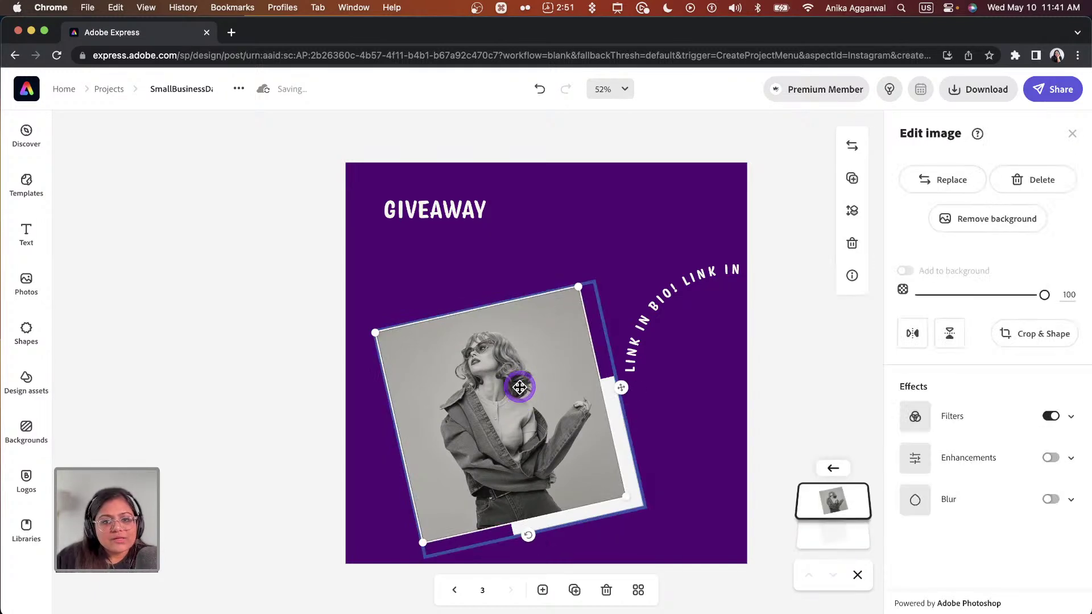
pyautogui.click(958, 182)
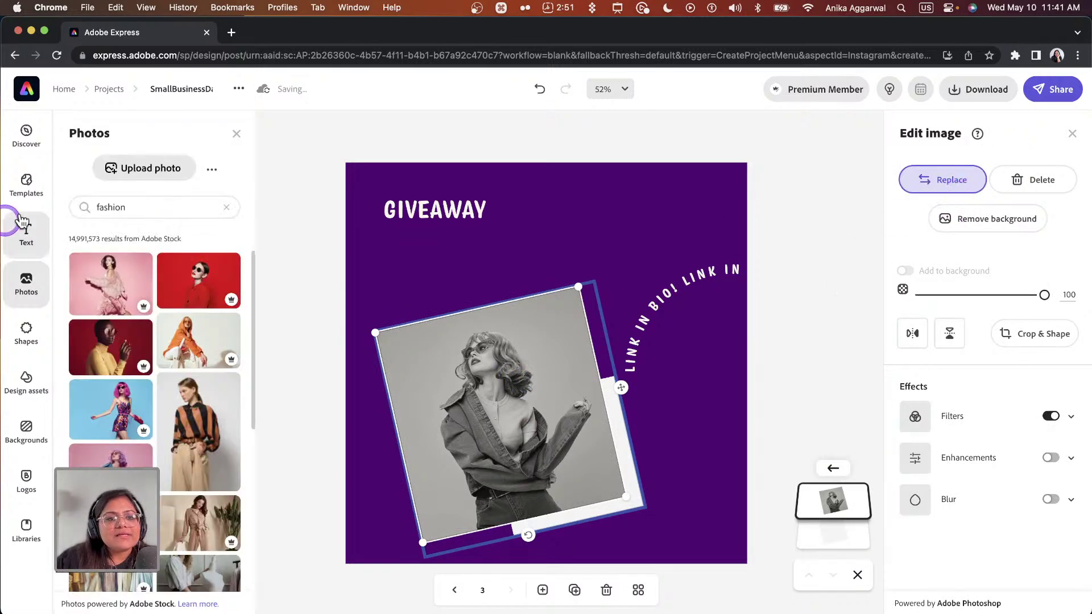
pyautogui.click(85, 207)
pyautogui.write('giveaway')
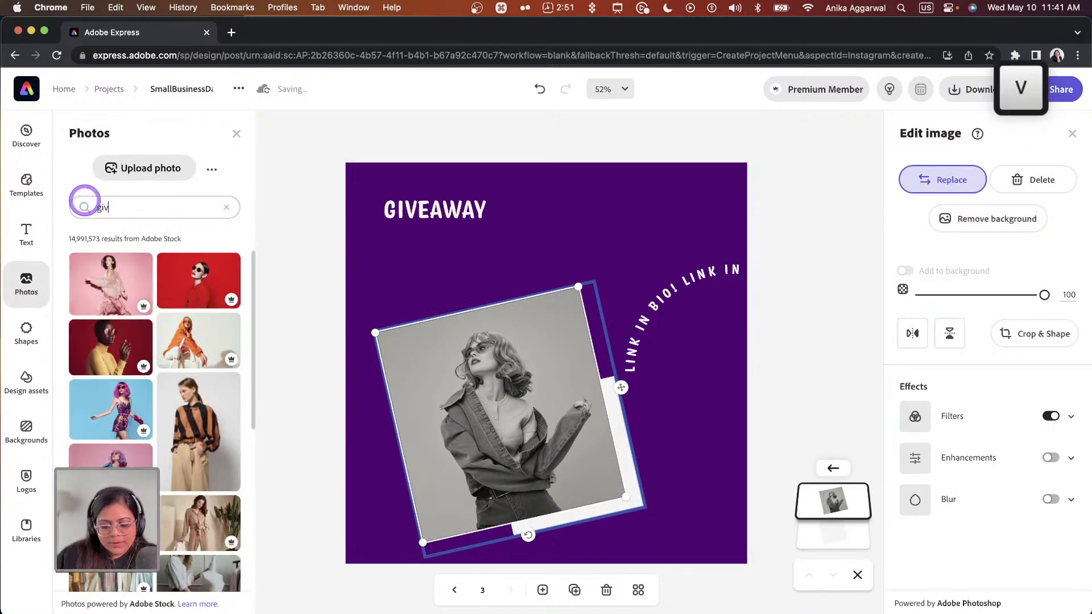
pyautogui.press('Return')
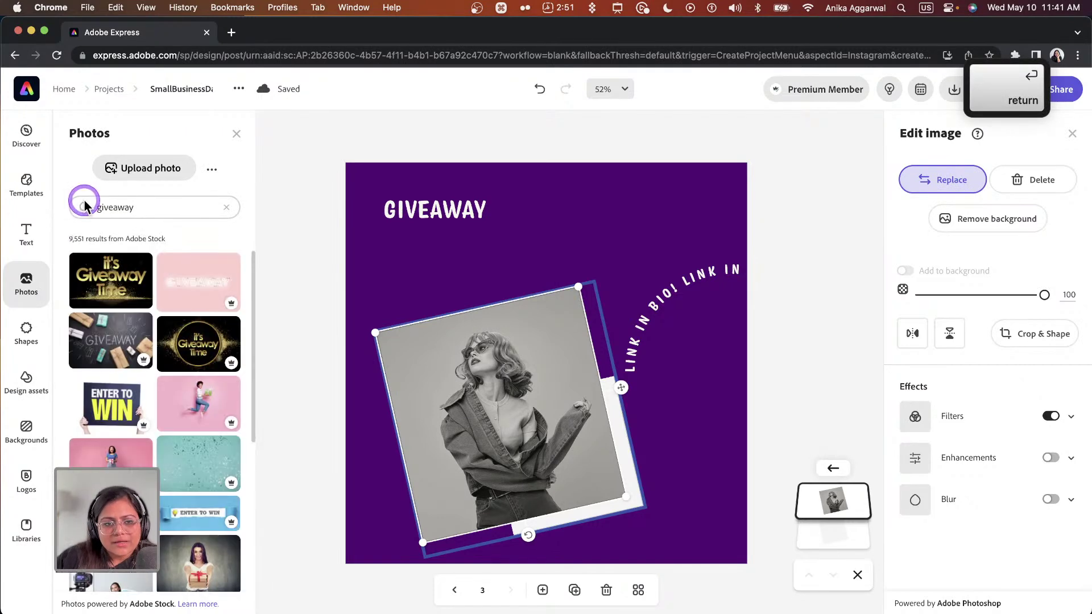
# - Replace the grouped photo with the giveaway image showing a ribboned gift box and a shopping cart
pyautogui.scroll(-3, 202, 364)
pyautogui.scroll(-4, 208, 409)
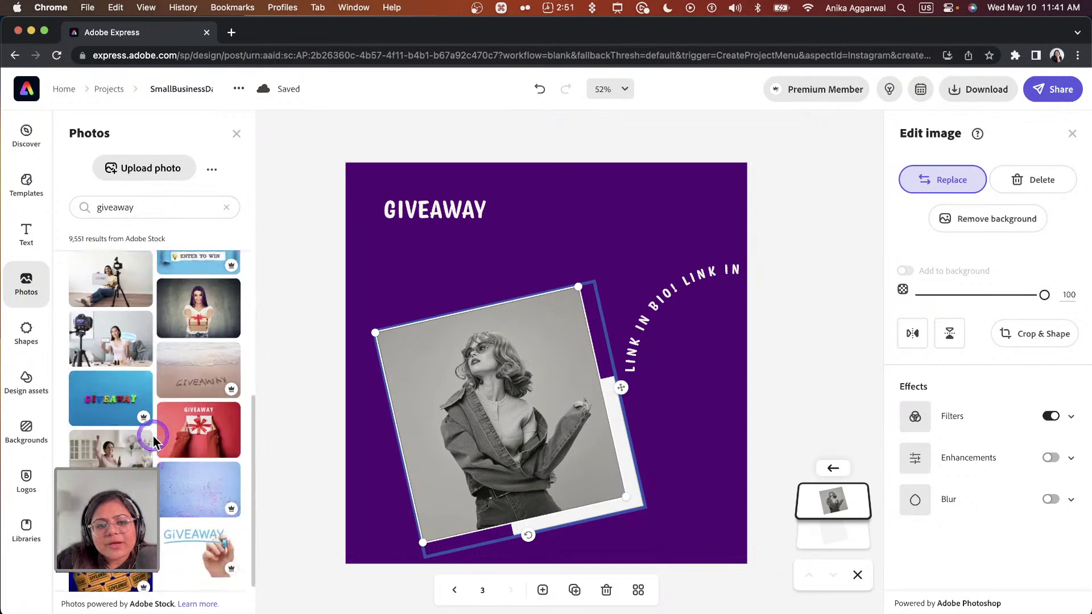
pyautogui.scroll(-2, 213, 463)
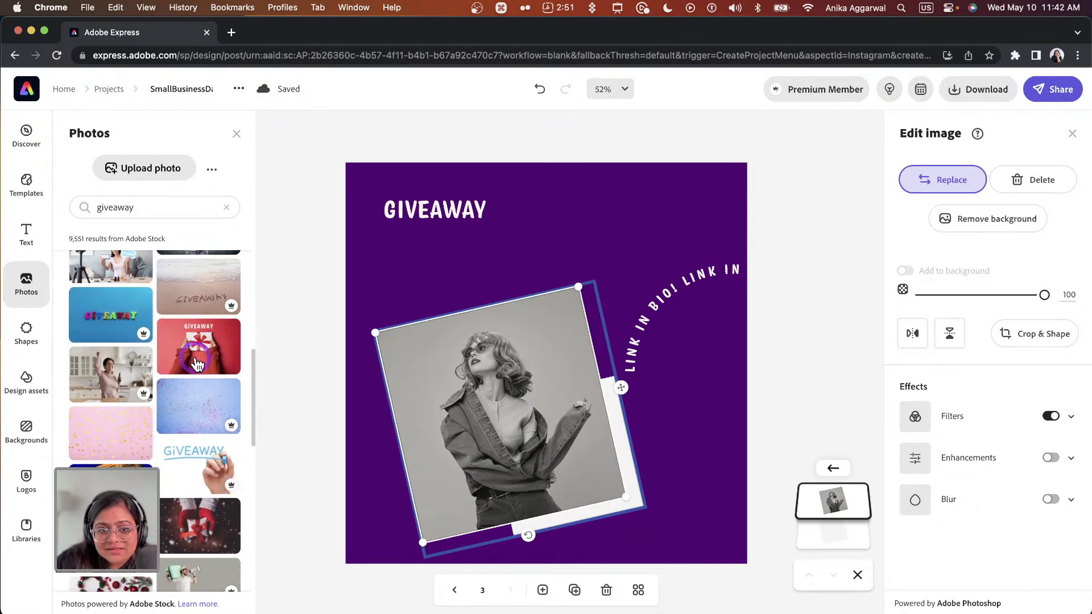
pyautogui.scroll(-8, 191, 383)
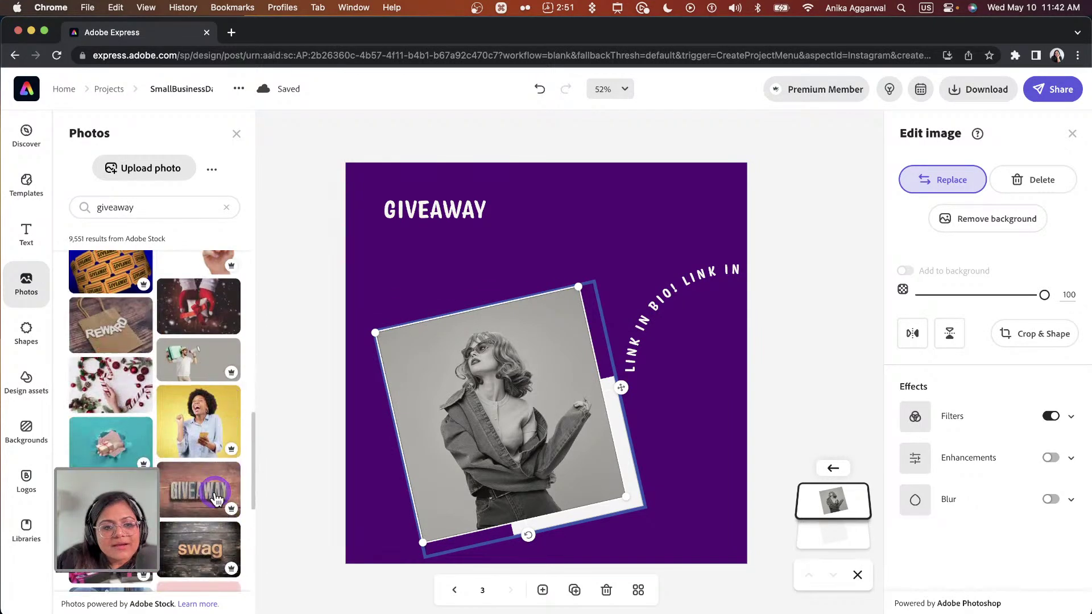
pyautogui.scroll(-3, 212, 517)
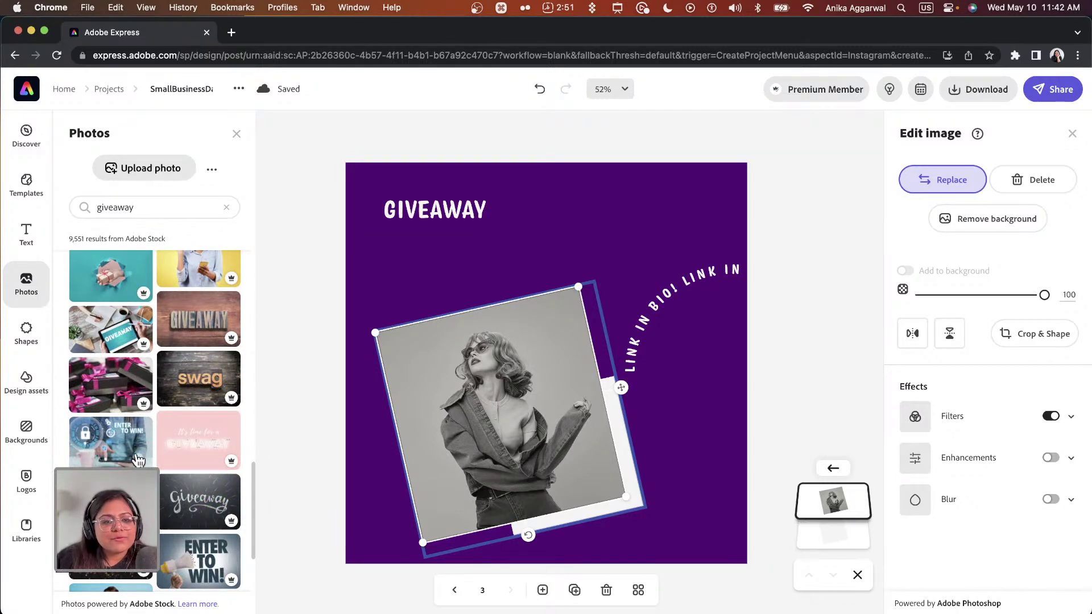
pyautogui.click(111, 438)
pyautogui.scroll(-10, 154, 398)
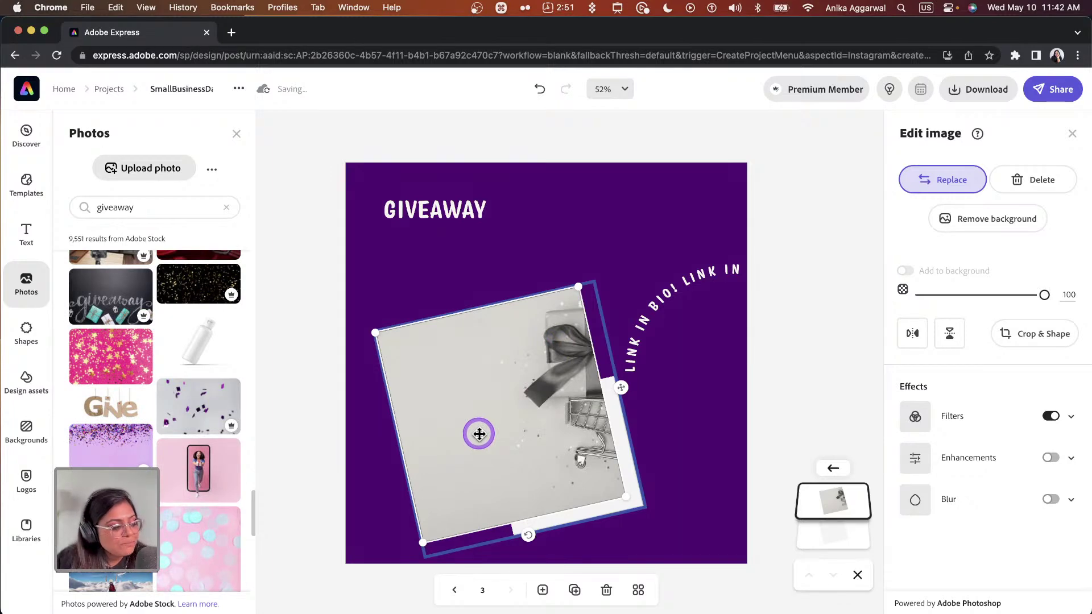
# - Crop the new photo so the gift and cart fill more of the frame, with scale 0 and rotation 13
pyautogui.click(1023, 347)
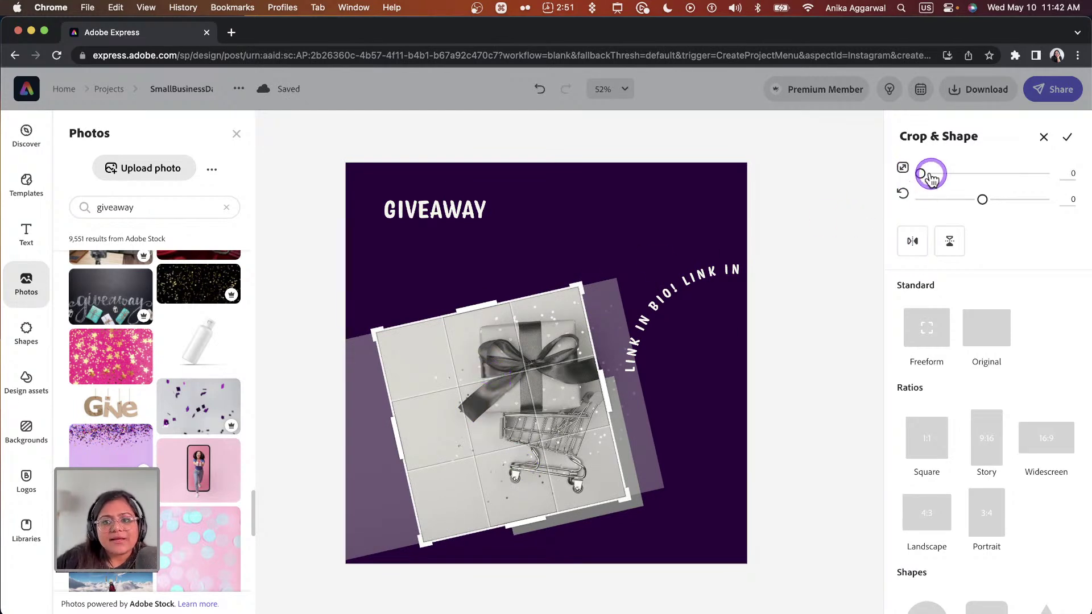
pyautogui.moveTo(922, 175)
pyautogui.mouseDown()
pyautogui.moveTo(940, 178)
pyautogui.moveTo(920, 174)
pyautogui.mouseUp()
pyautogui.moveTo(983, 200); pyautogui.dragTo(987, 200)
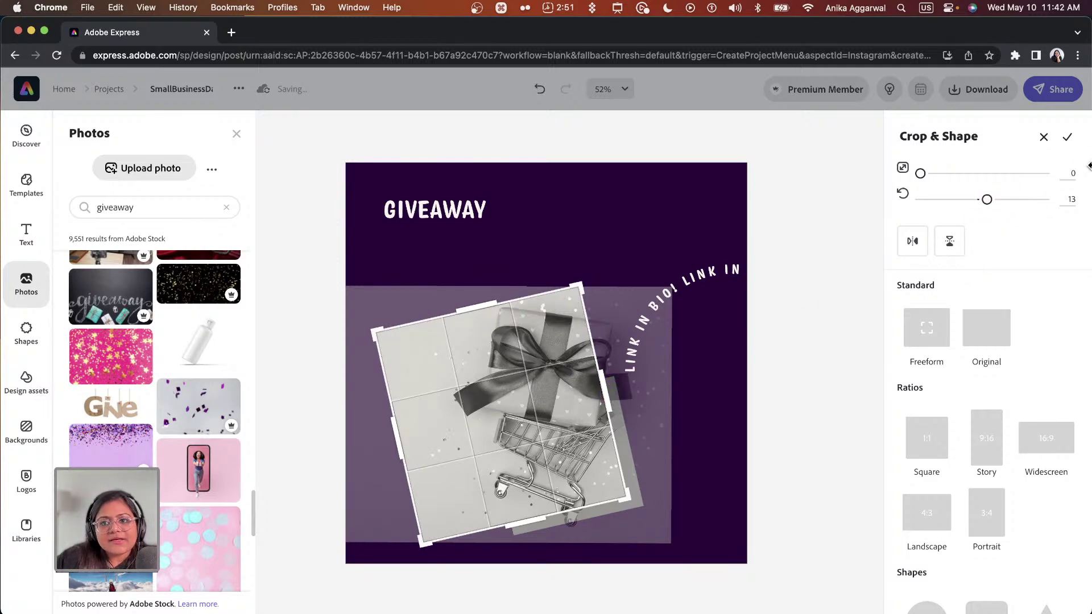
pyautogui.click(1074, 139)
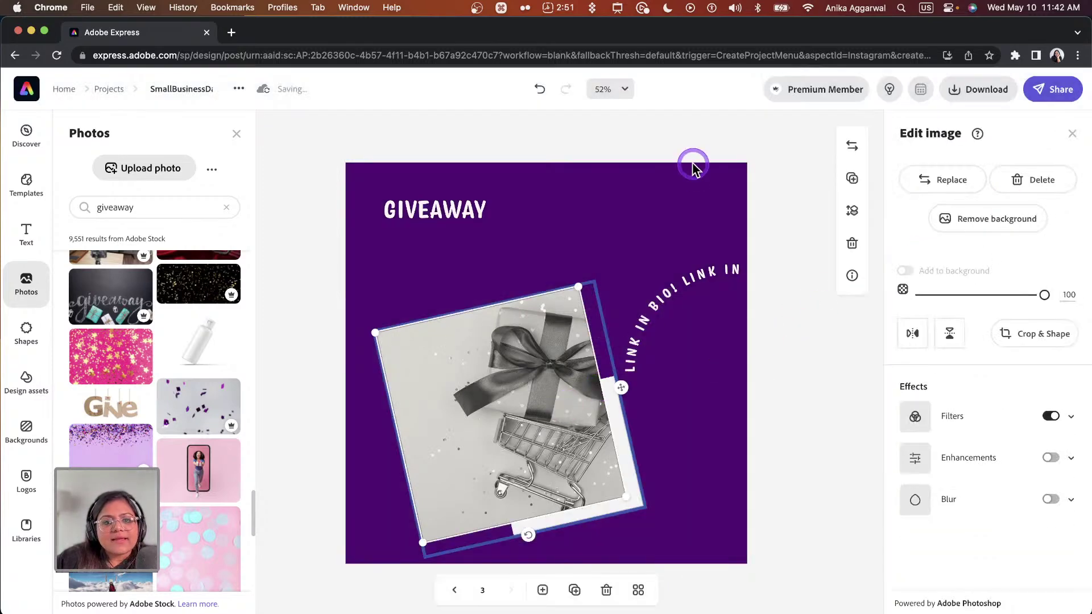
pyautogui.click(679, 155)
# - Duplicate the GIVEAWAY headline and place the copy near the canvas's lower-right corner, beside the gift photo
pyautogui.click(694, 199)
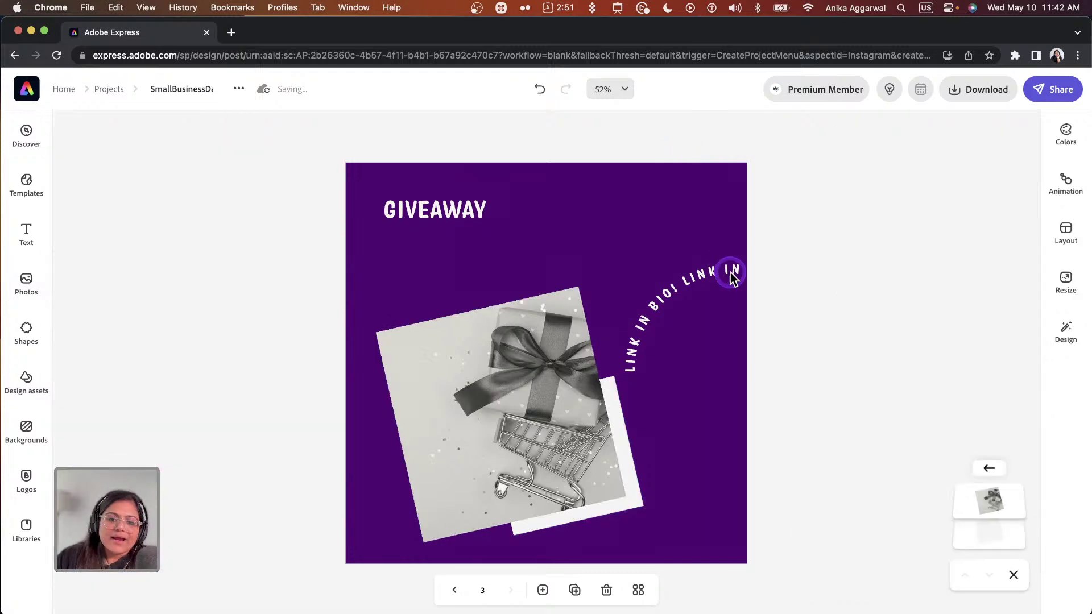
pyautogui.click(439, 222)
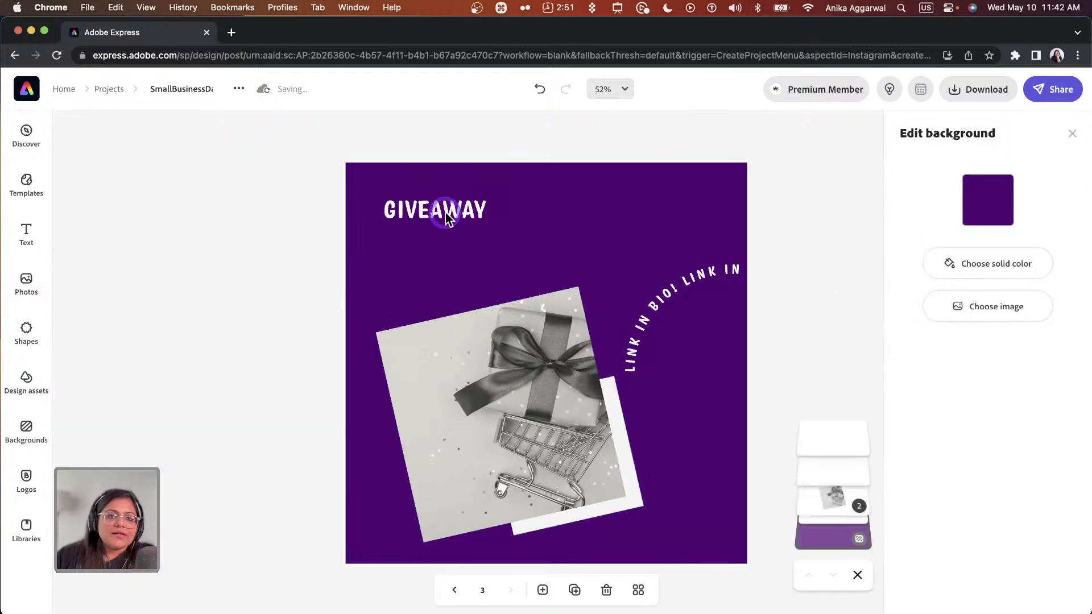
pyautogui.click(447, 219)
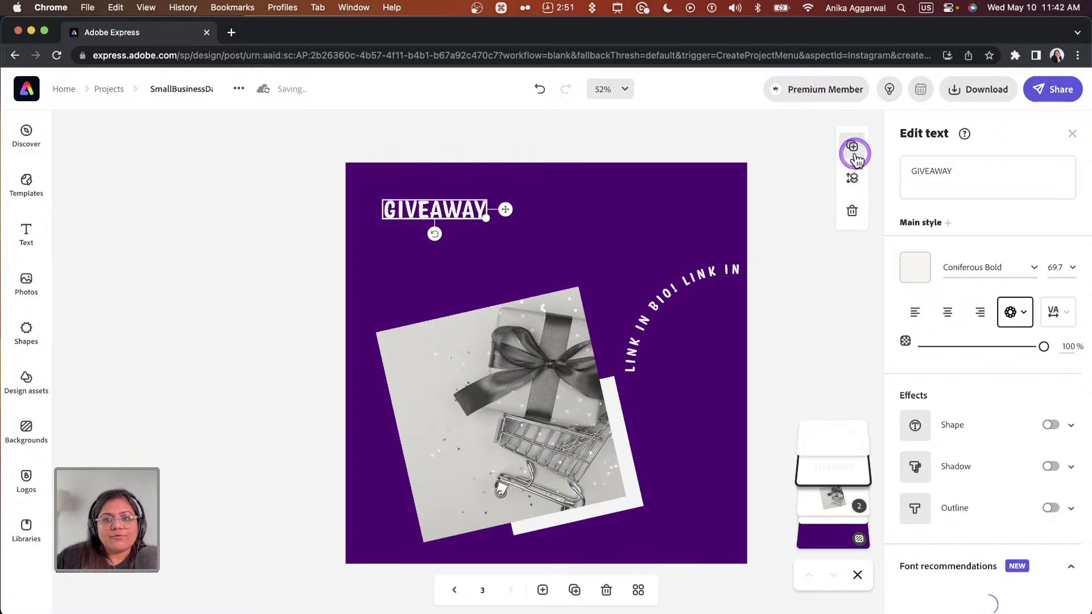
pyautogui.click(853, 149)
pyautogui.moveTo(463, 212); pyautogui.dragTo(693, 526)
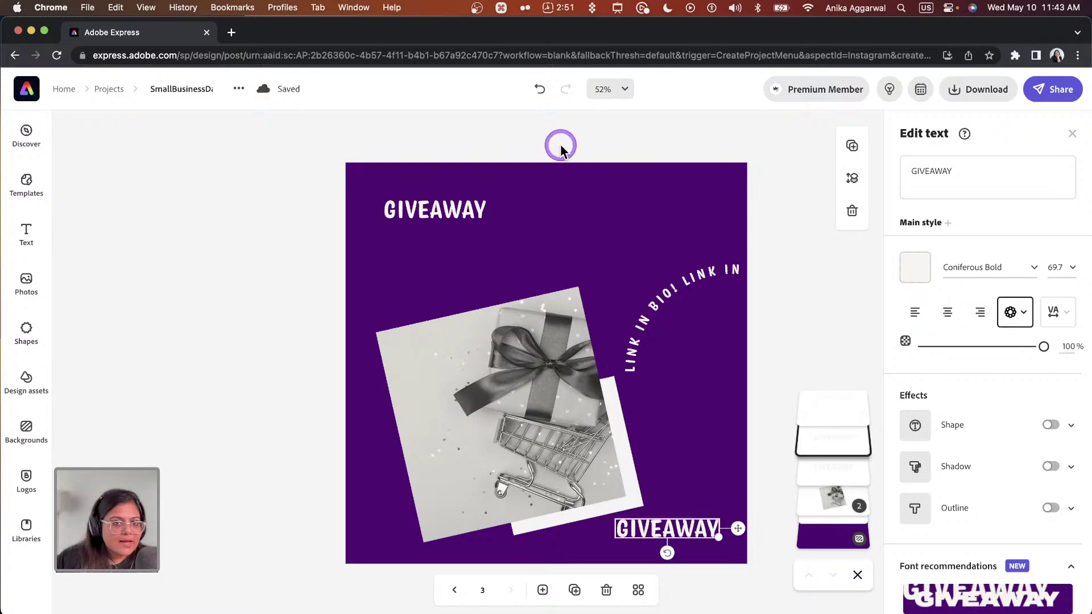
pyautogui.click(561, 147)
pyautogui.click(536, 162)
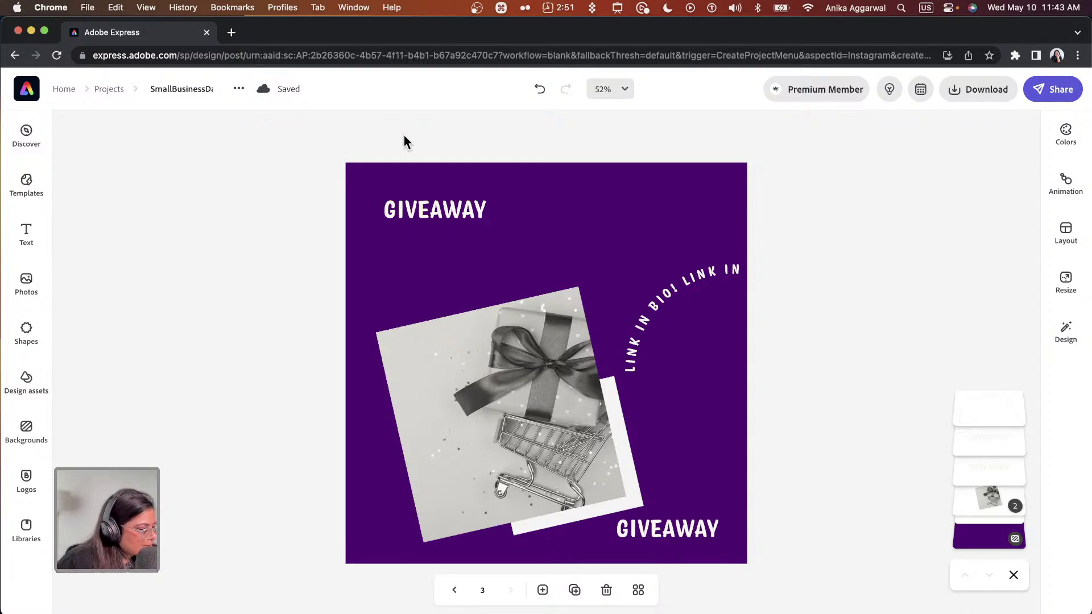
pyautogui.click(435, 230)
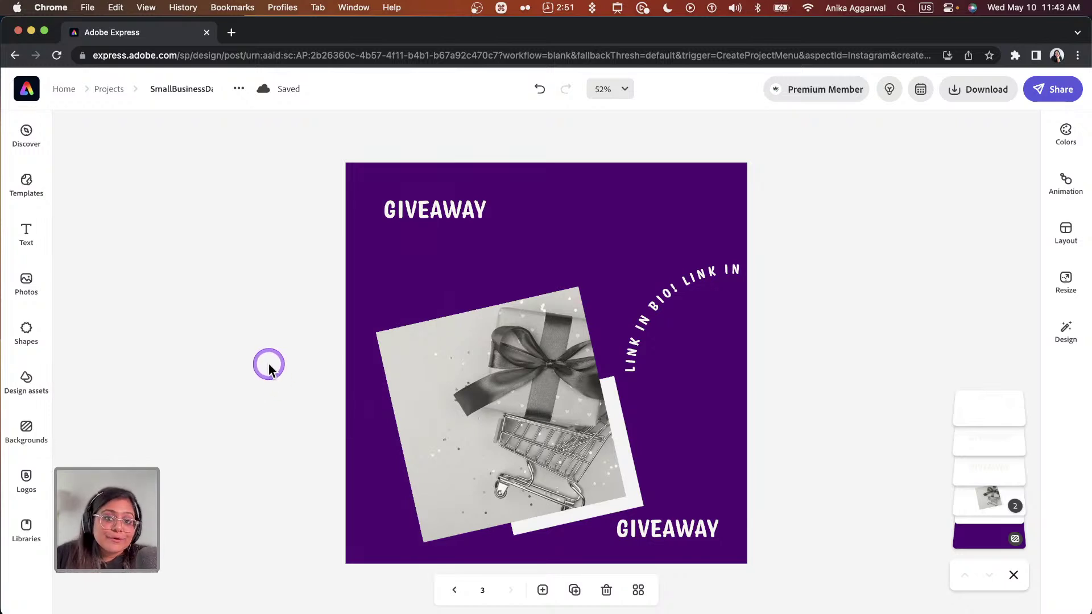
# - Delete the black-and-white photo and the pink-background photo from page 1, keeping the woman in the striped blouse
pyautogui.click(455, 591)
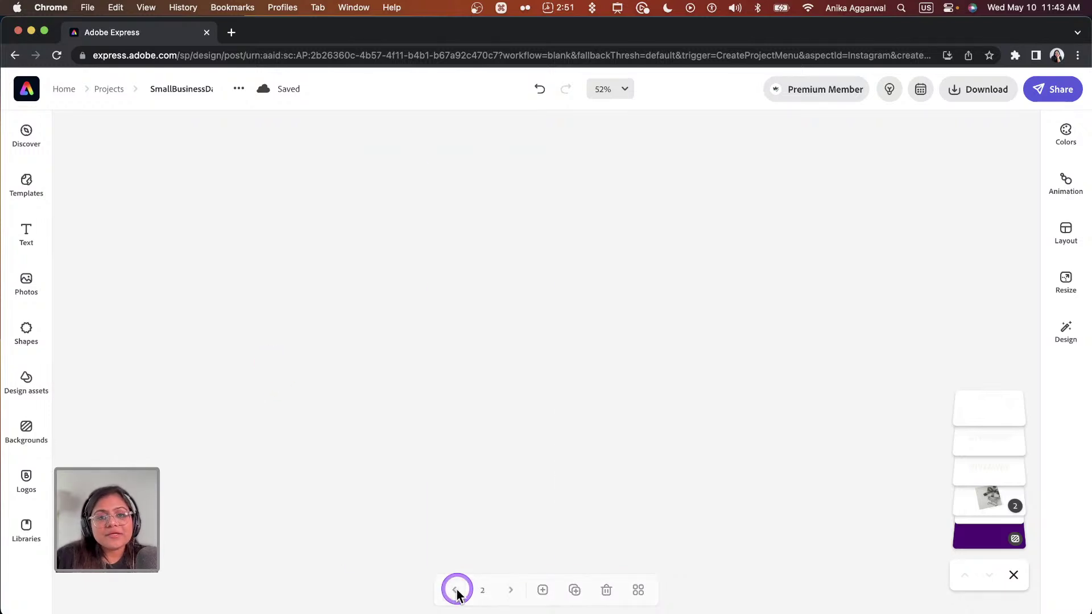
pyautogui.click(455, 590)
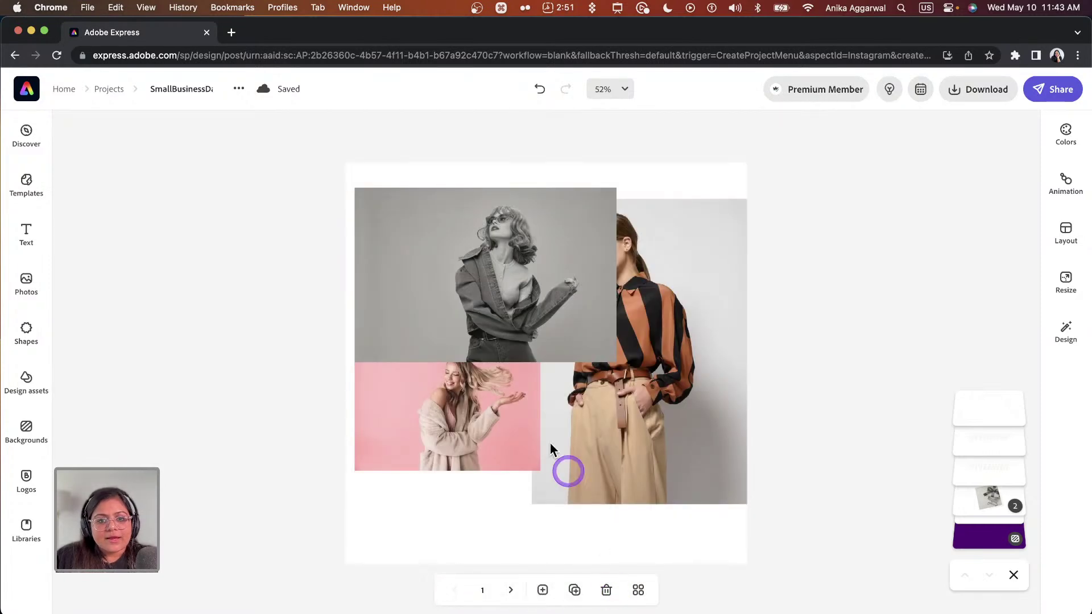
pyautogui.click(458, 313)
pyautogui.press('BackSpace')
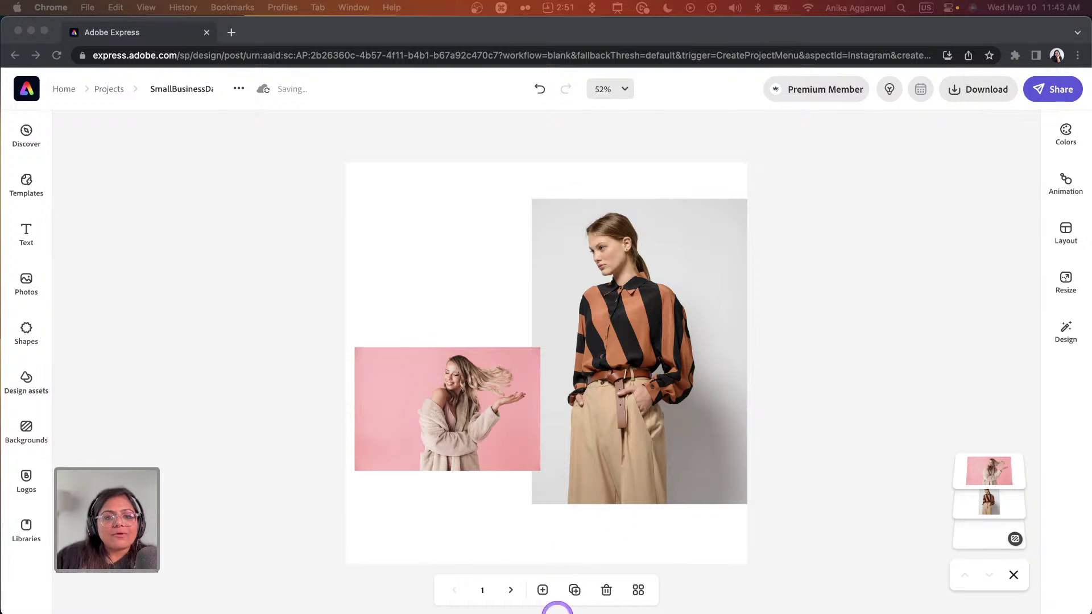
pyautogui.click(510, 591)
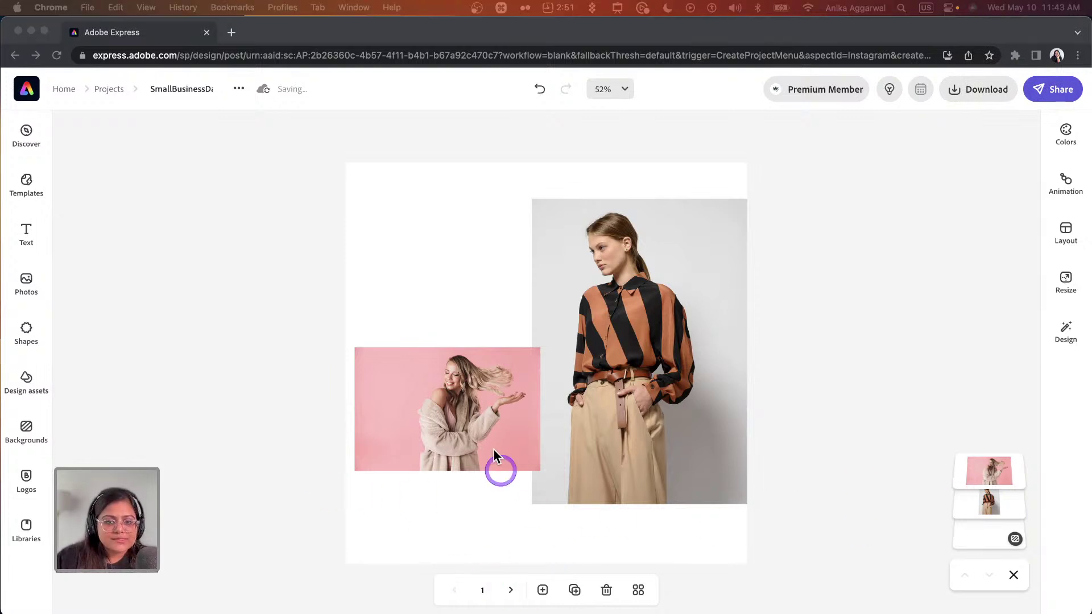
pyautogui.click(484, 420)
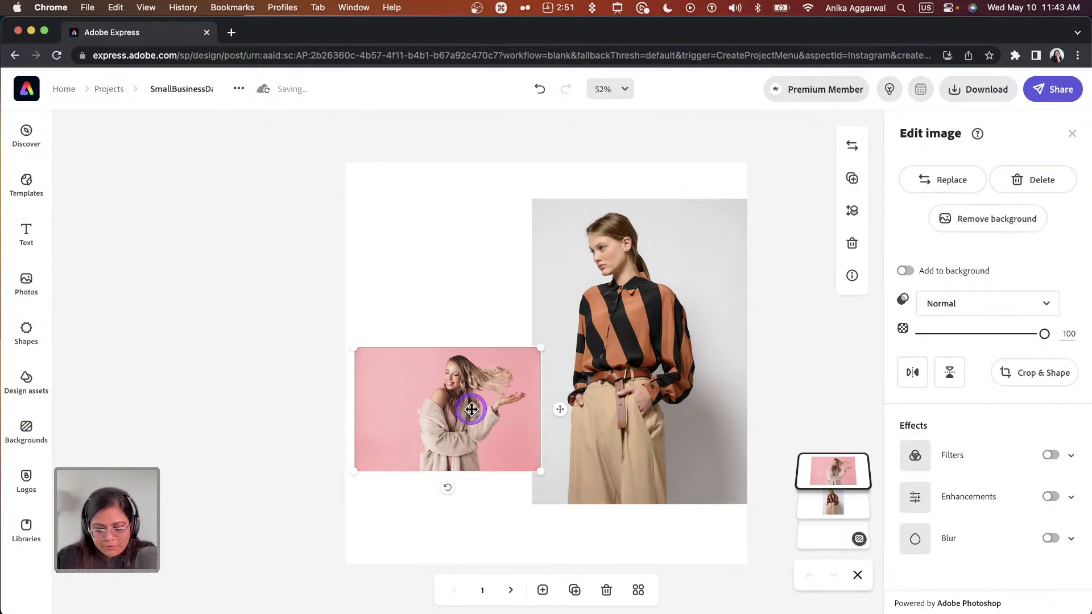
pyautogui.press('BackSpace')
# - Duplicate the finished giveaway page as a base for another page
pyautogui.click(638, 590)
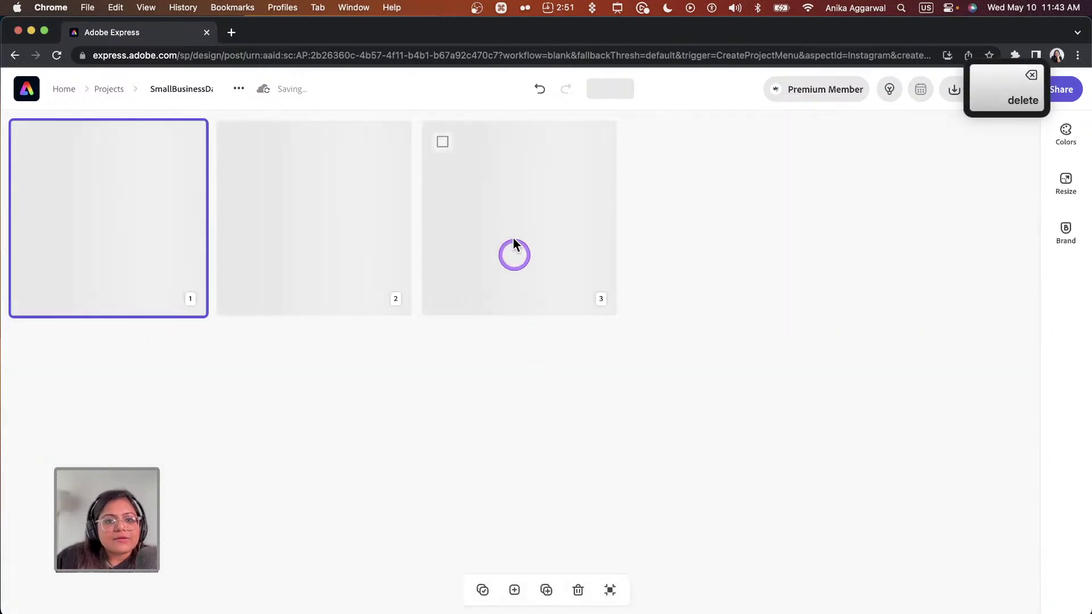
pyautogui.doubleClick(512, 233)
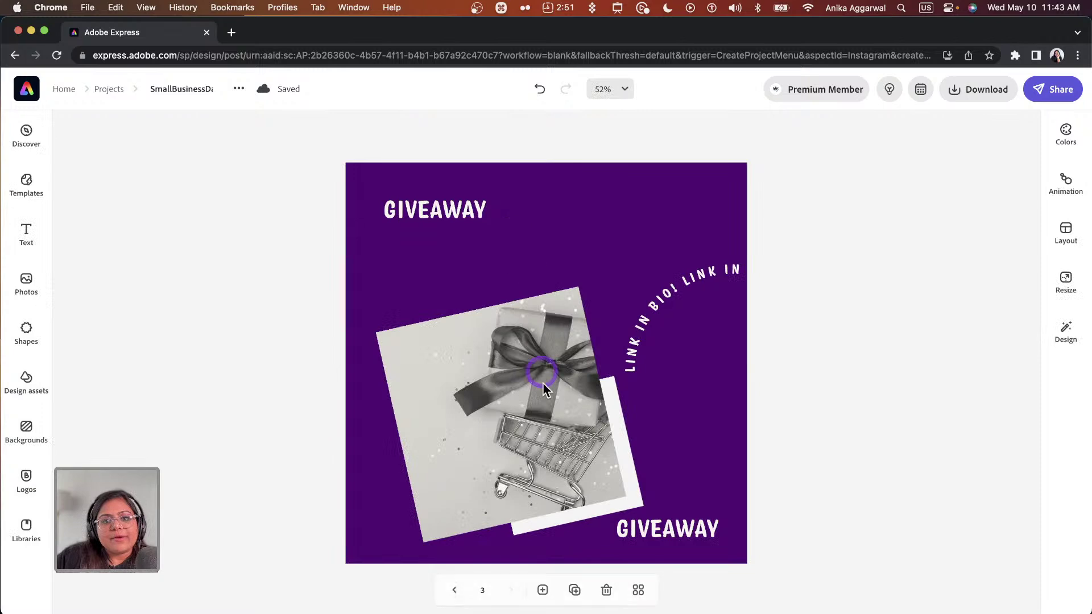
pyautogui.click(579, 591)
# - Copy the striped-blouse photo from page 1 and paste it onto page 4
pyautogui.click(636, 590)
pyautogui.doubleClick(163, 233)
pyautogui.click(568, 357)
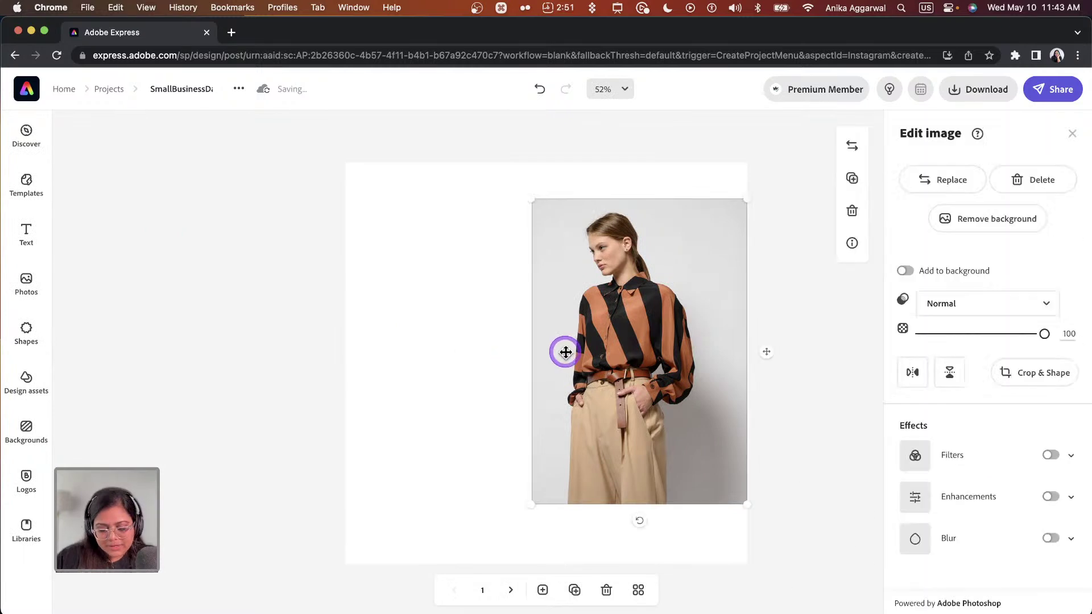
pyautogui.press('super+c')
pyautogui.click(637, 590)
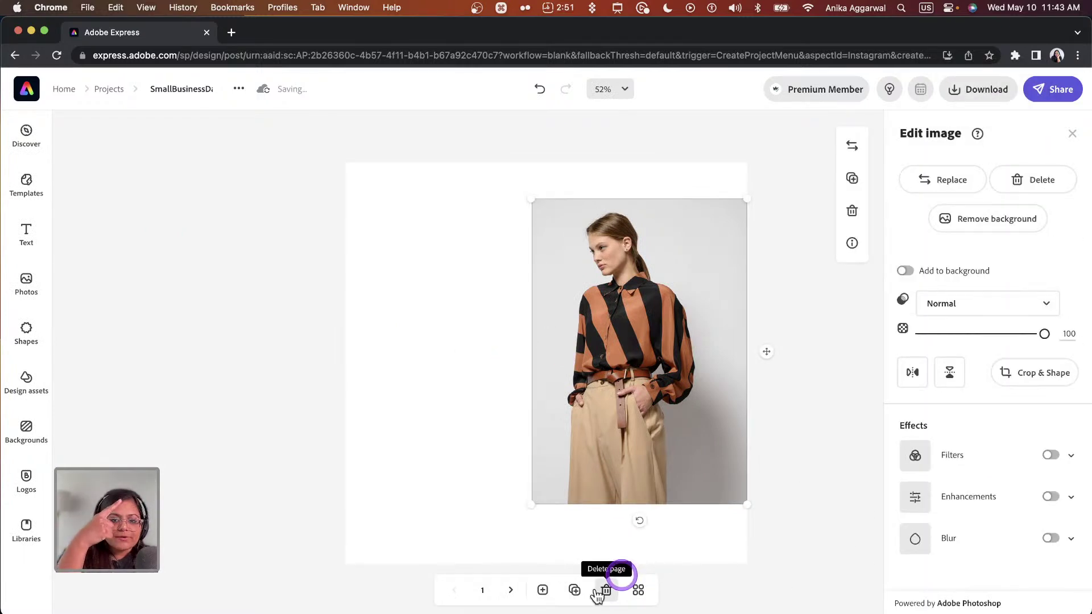
pyautogui.click(638, 590)
pyautogui.click(681, 223)
pyautogui.click(680, 223)
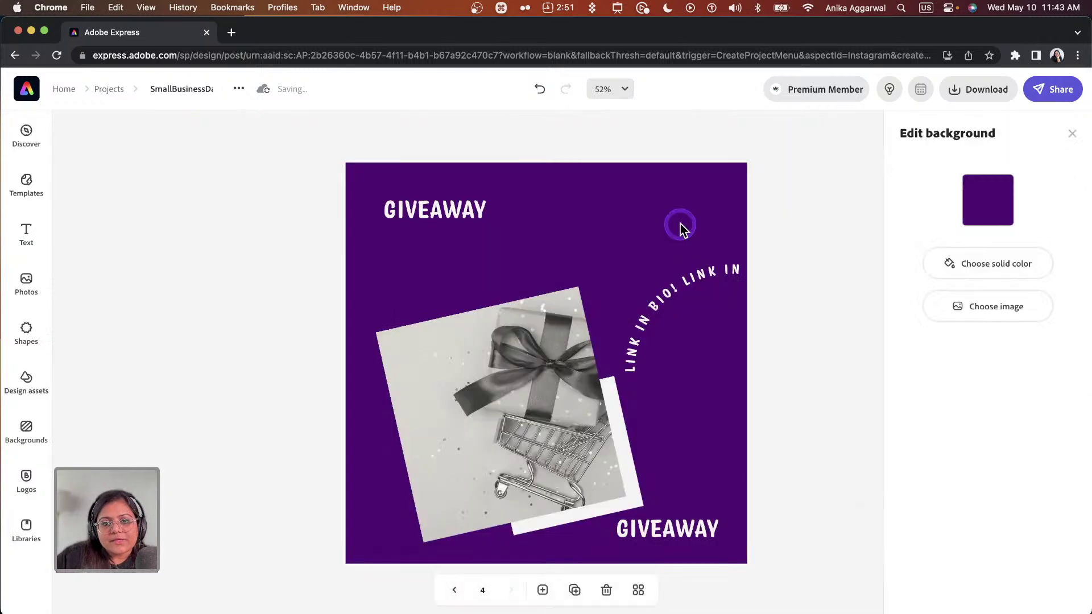
pyautogui.press('super+v')
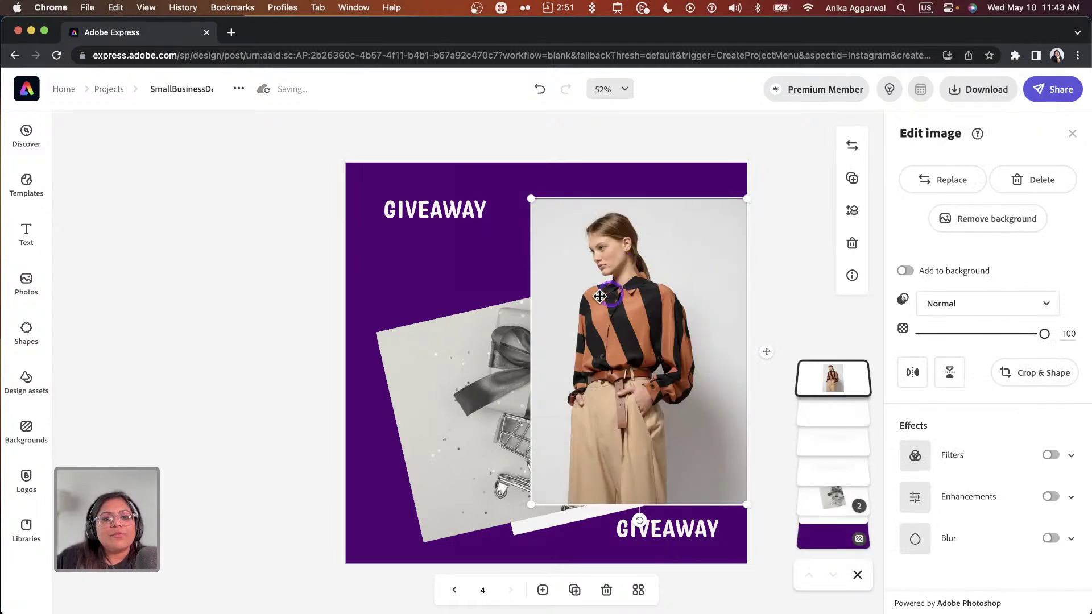
# - Delete the gift photo group, arched text and lower GIVEAWAY headline from page 4, and place the woman's photo against the canvas's right side
pyautogui.moveTo(617, 292); pyautogui.dragTo(432, 304)
pyautogui.click(547, 416)
pyautogui.press('BackSpace')
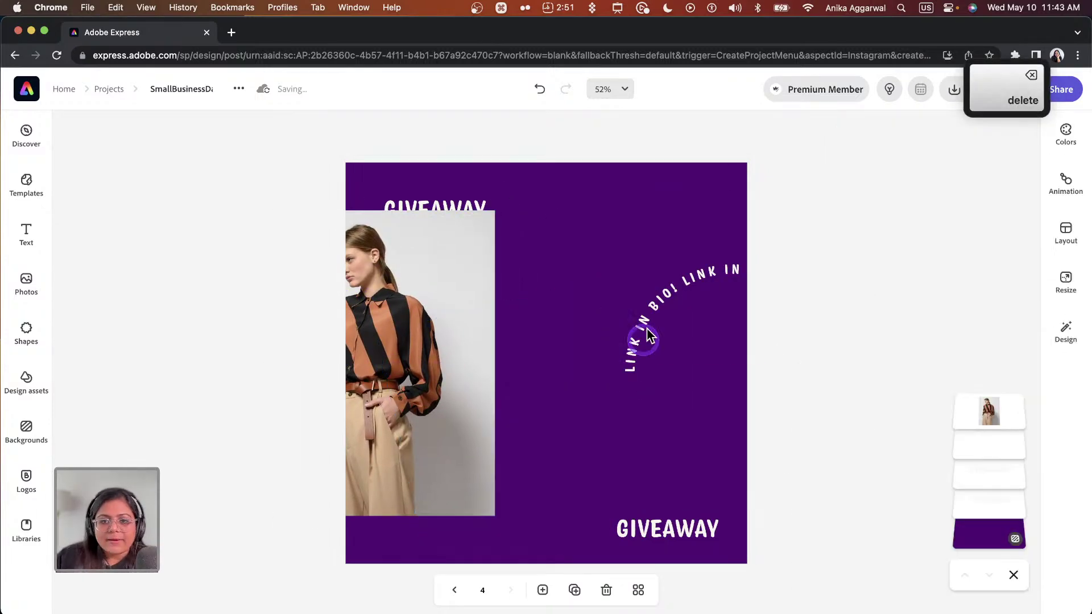
pyautogui.click(646, 478)
pyautogui.press('BackSpace')
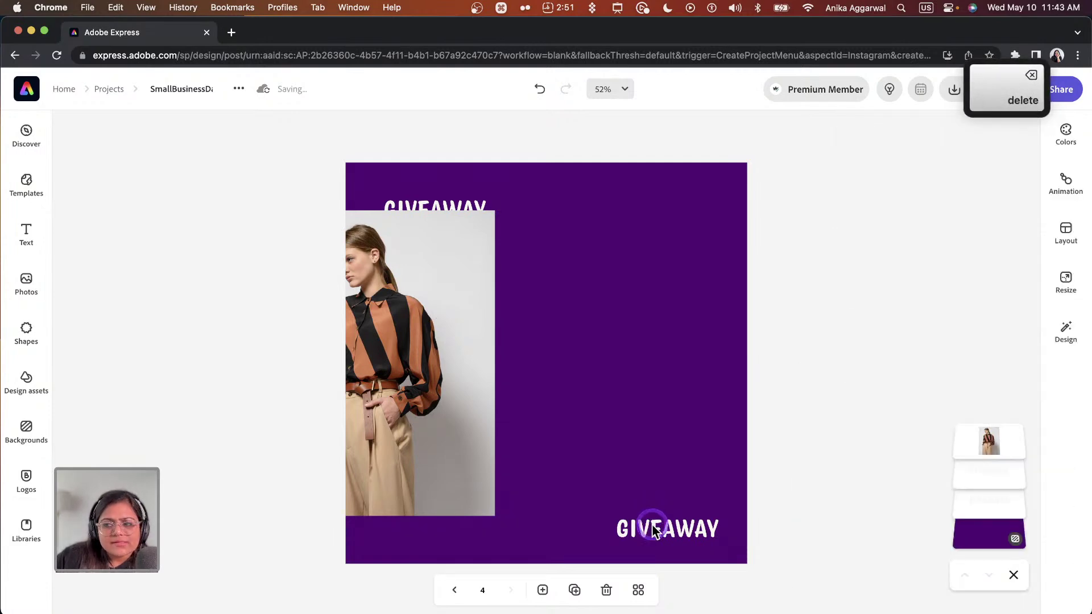
pyautogui.click(654, 536)
pyautogui.press('BackSpace')
pyautogui.moveTo(519, 400); pyautogui.dragTo(715, 393)
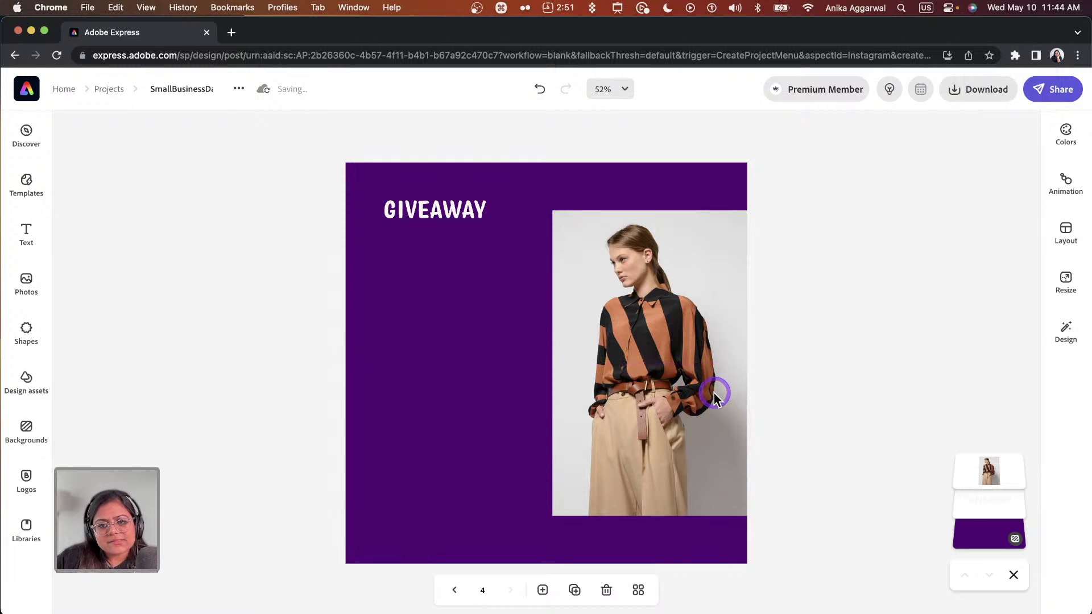
# - Duplicate the woman's photo and apply the Grayscale filter to the one underneath
pyautogui.click(701, 347)
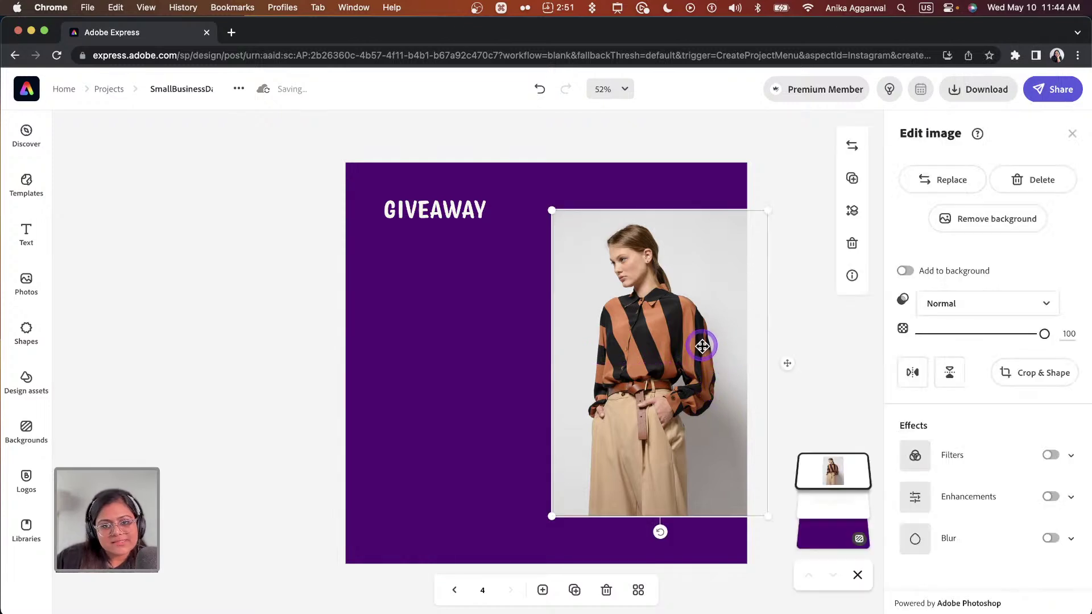
pyautogui.click(851, 178)
pyautogui.moveTo(690, 336); pyautogui.dragTo(499, 329)
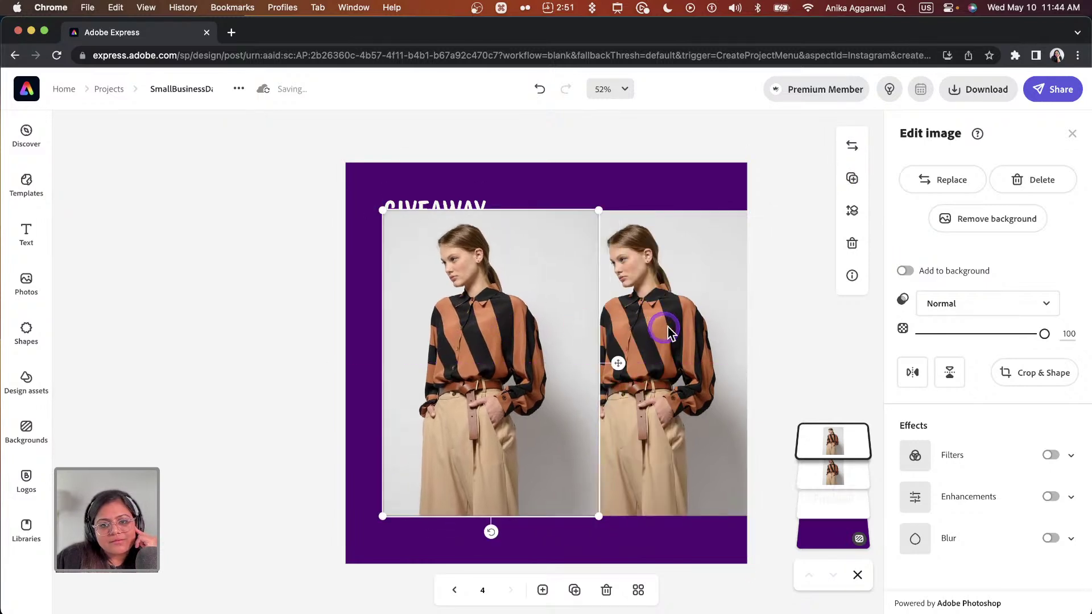
pyautogui.click(744, 336)
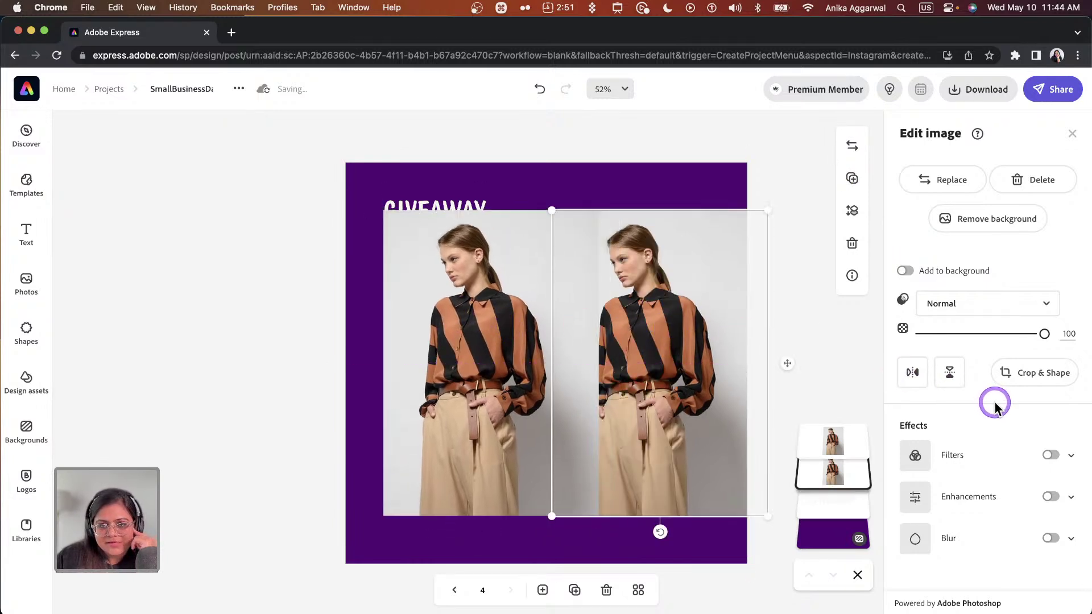
pyautogui.click(1049, 455)
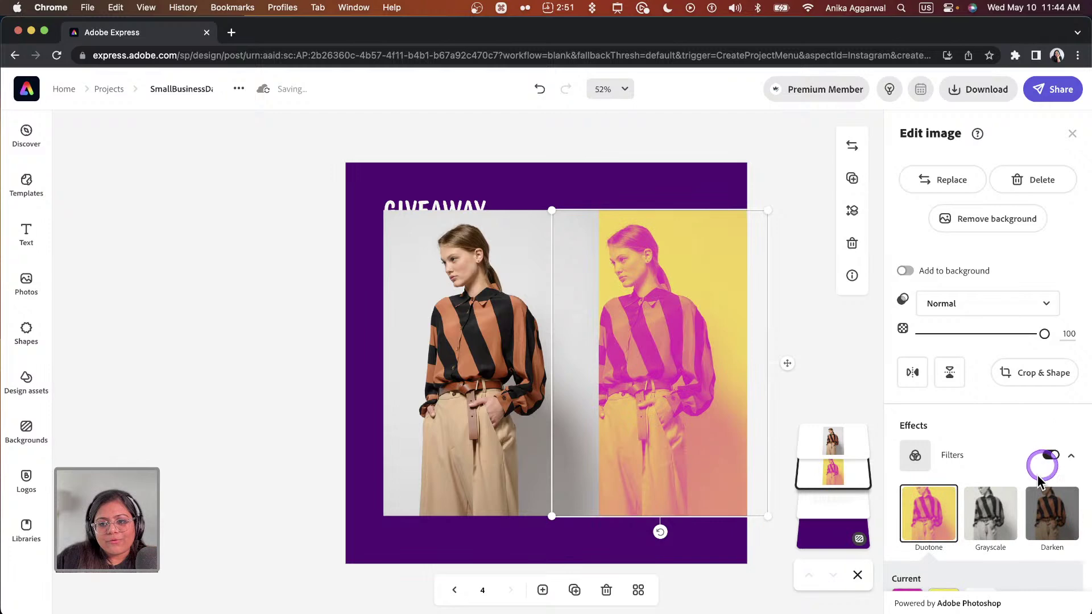
pyautogui.click(1002, 522)
# - Shrink the colour photo and center it vertically over the grayscale photo, flush with the canvas's right edge
pyautogui.click(504, 293)
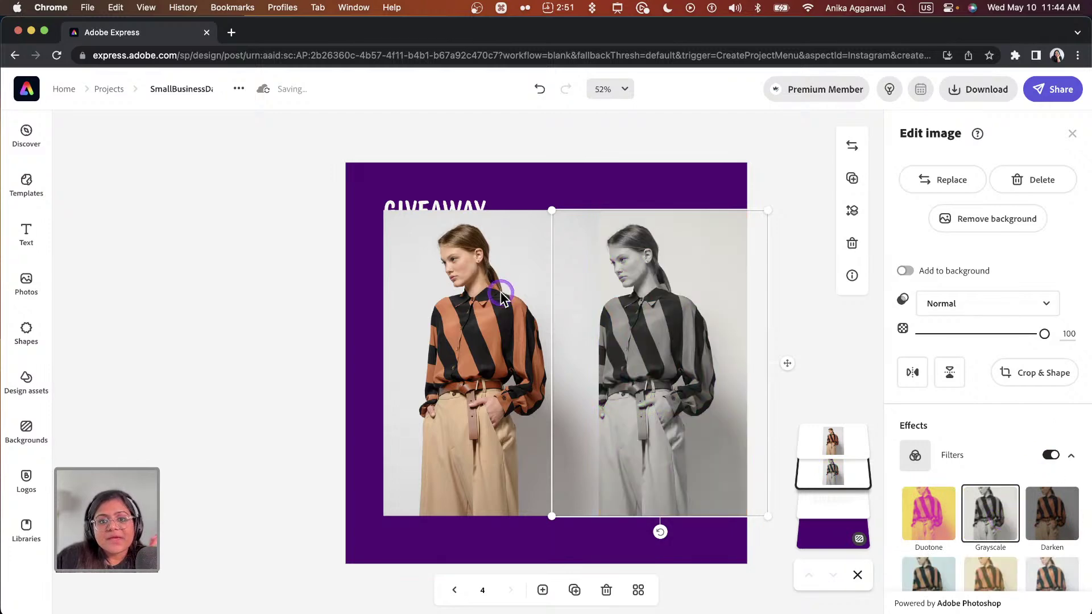
pyautogui.moveTo(390, 207); pyautogui.dragTo(474, 276)
pyautogui.moveTo(556, 404); pyautogui.dragTo(694, 370)
pyautogui.moveTo(594, 476); pyautogui.dragTo(588, 481)
pyautogui.moveTo(689, 396); pyautogui.dragTo(690, 387)
# - Add a square shape to the page and fill it with the purple sampled from the background
pyautogui.click(26, 330)
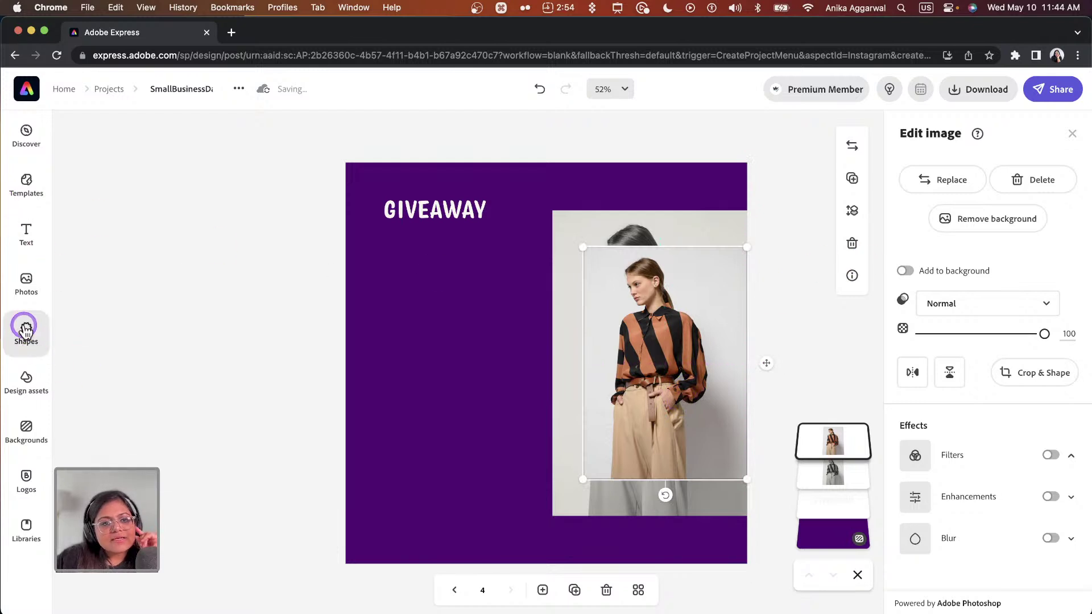
pyautogui.moveTo(154, 307); pyautogui.dragTo(462, 312)
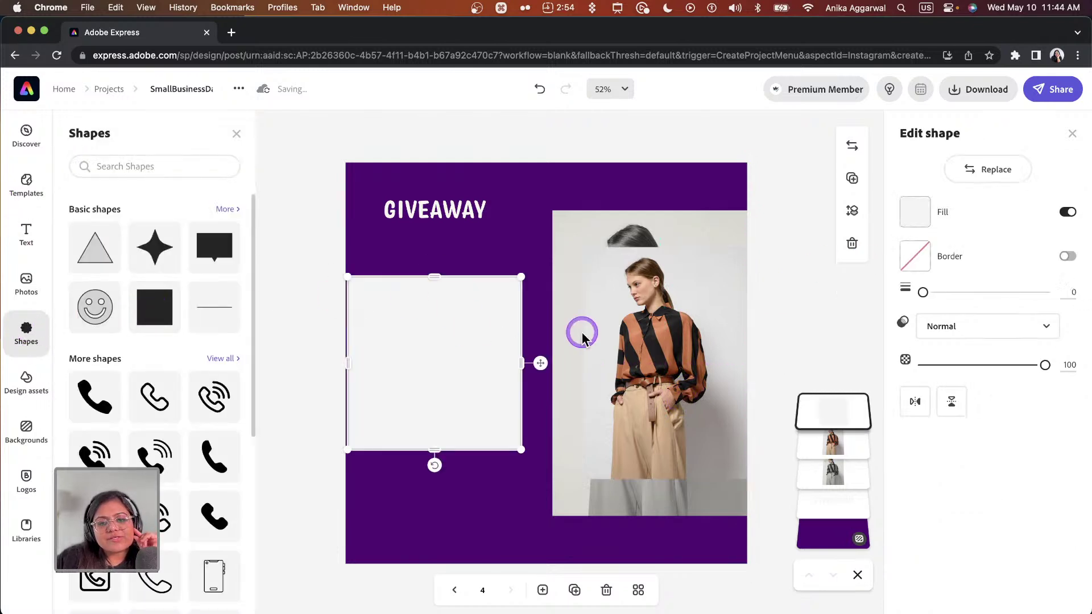
pyautogui.click(914, 213)
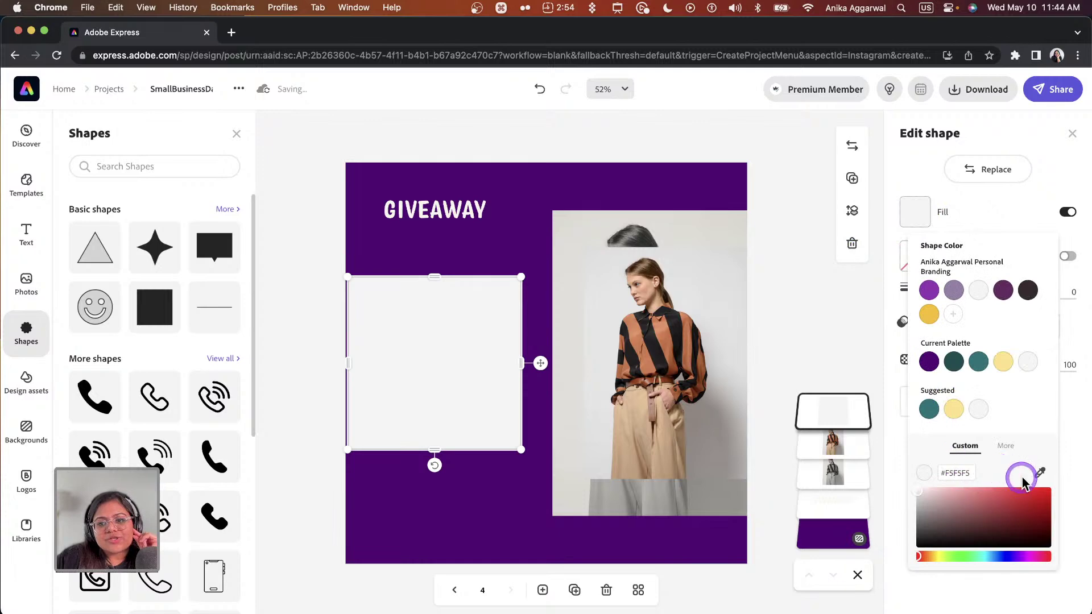
pyautogui.click(1040, 473)
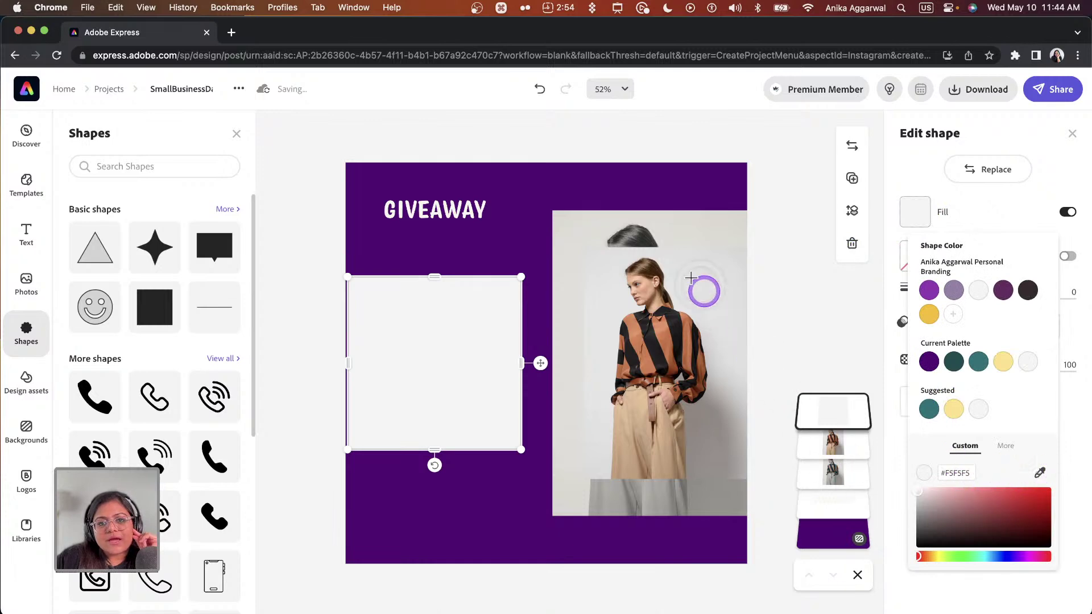
pyautogui.click(629, 185)
# - Place the purple shape one layer behind the colour photo and stretch it to form an even border around the photo
pyautogui.moveTo(445, 345); pyautogui.dragTo(675, 316)
pyautogui.click(852, 211)
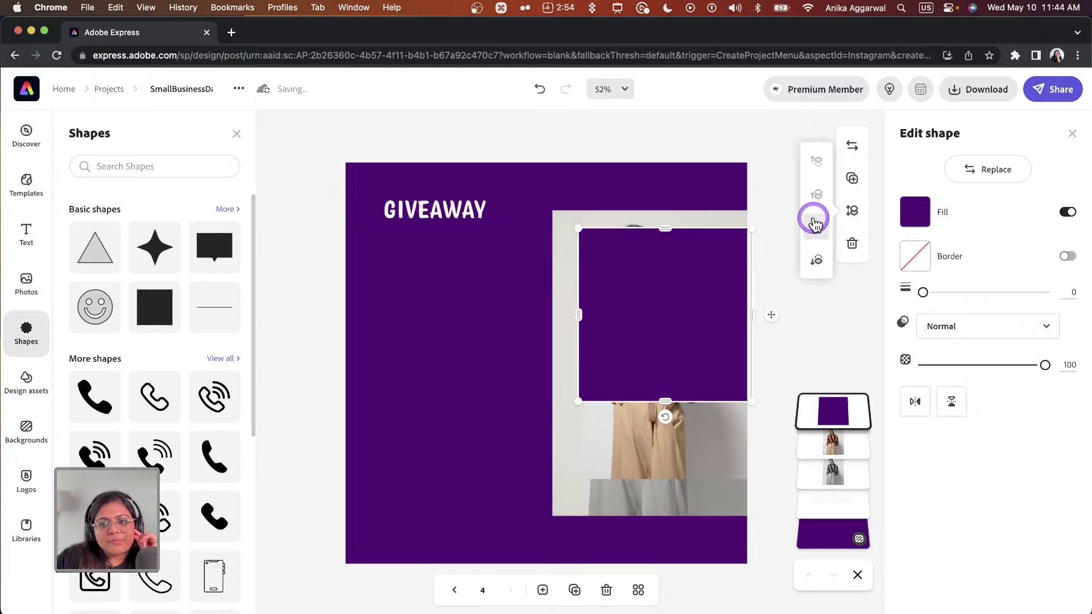
pyautogui.click(817, 226)
pyautogui.moveTo(579, 314); pyautogui.dragTo(575, 313)
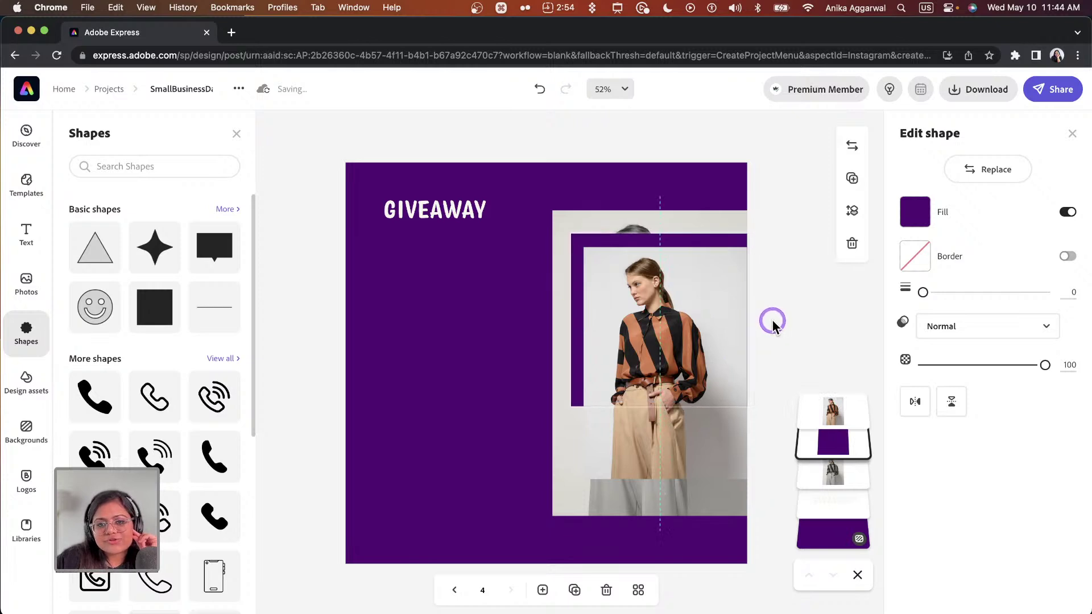
pyautogui.click(665, 415)
pyautogui.moveTo(666, 415); pyautogui.dragTo(665, 494)
# - Enlarge the grayscale photo and shift it up to the canvas's top edge, behind the purple frame
pyautogui.click(653, 161)
pyautogui.click(647, 204)
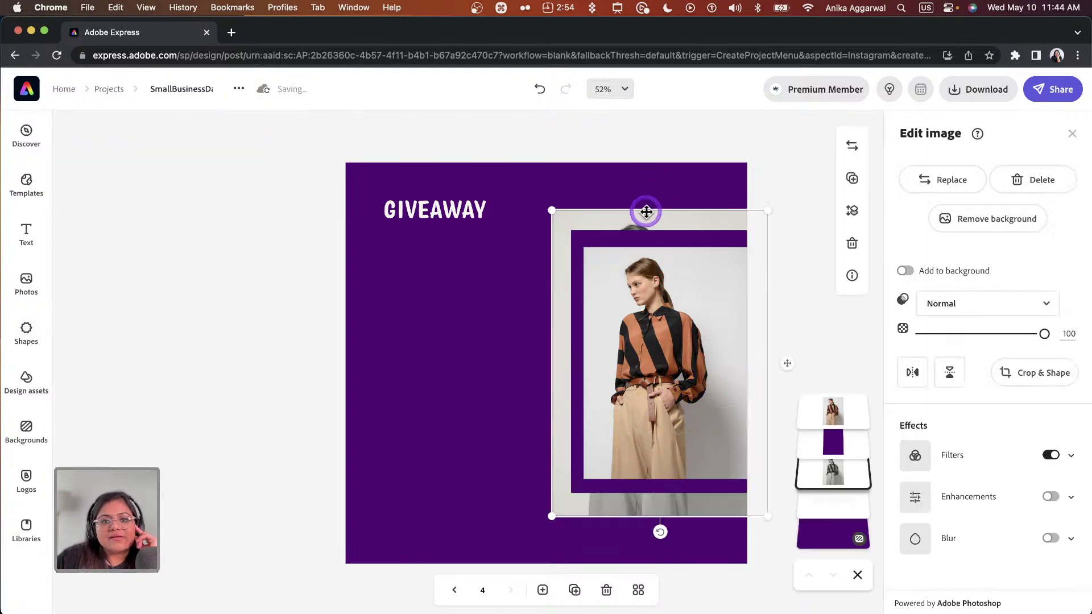
pyautogui.moveTo(541, 214); pyautogui.dragTo(622, 207)
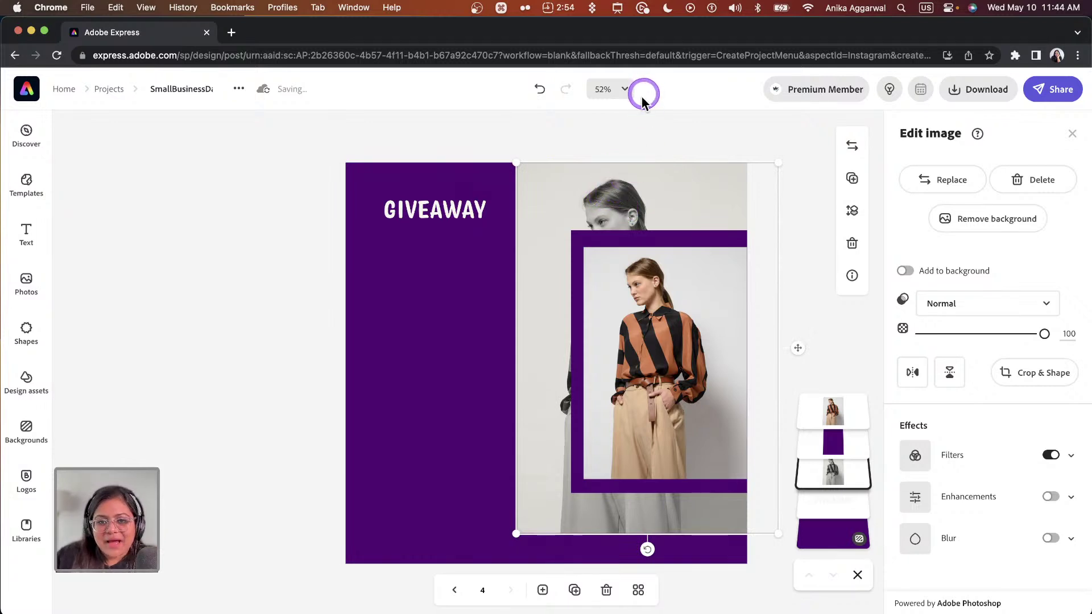
# - Change the GIVEAWAY heading on the page with the framed photo to TOP PICKS
pyautogui.click(460, 216)
pyautogui.moveTo(977, 175); pyautogui.dragTo(878, 166)
pyautogui.write('TOP PICKS')
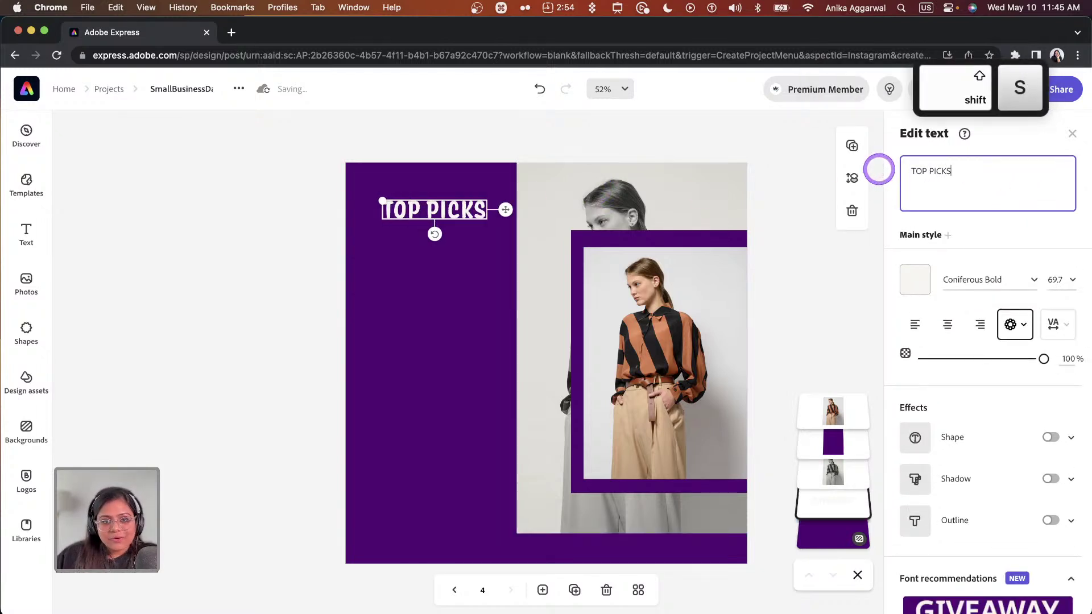
# - Enlarge the TOP PICKS heading, rotate it to read vertically upwards, and align its lower end with the grayscale photo's bottom edge
pyautogui.moveTo(383, 197); pyautogui.dragTo(266, 169)
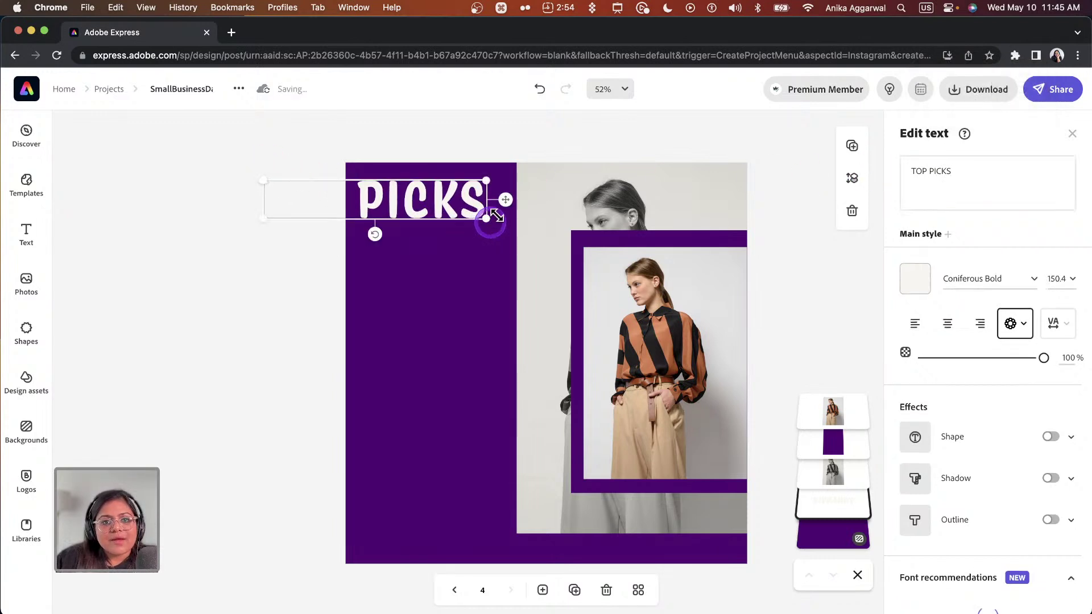
pyautogui.moveTo(382, 241); pyautogui.dragTo(466, 189)
pyautogui.moveTo(382, 206); pyautogui.dragTo(402, 427)
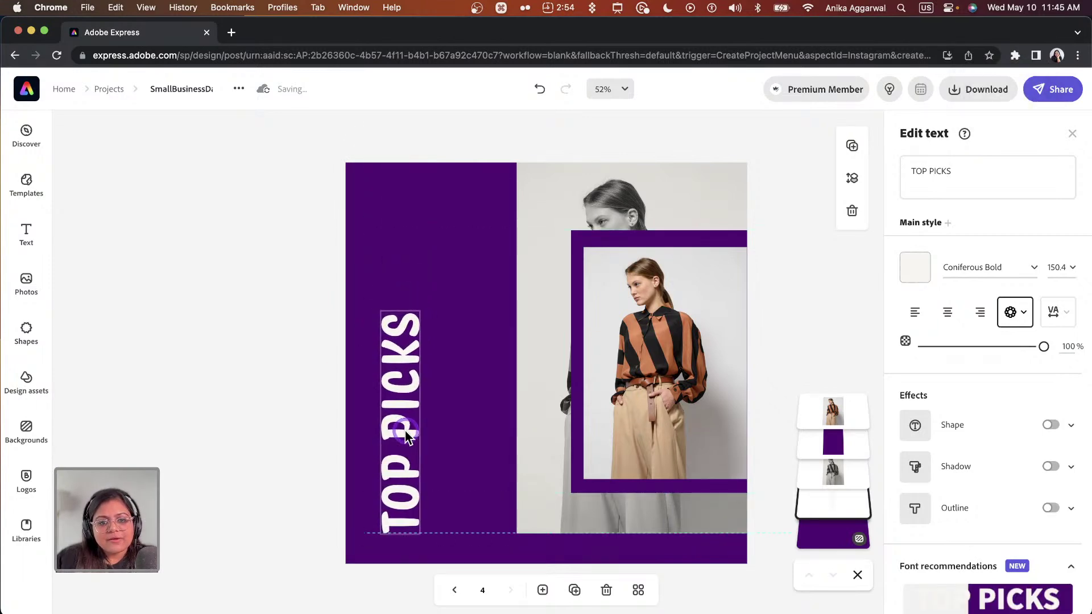
pyautogui.click(249, 332)
# - Delete the leftover white page that holds only the colour photo of the woman in the striped shirt
pyautogui.click(638, 590)
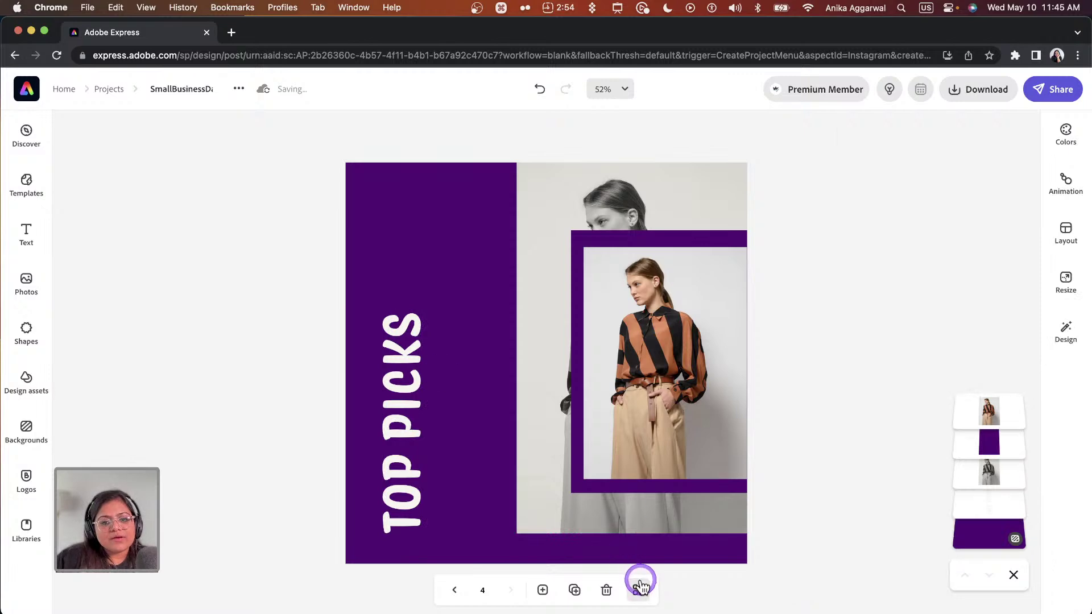
pyautogui.click(232, 242)
pyautogui.doubleClick(117, 196)
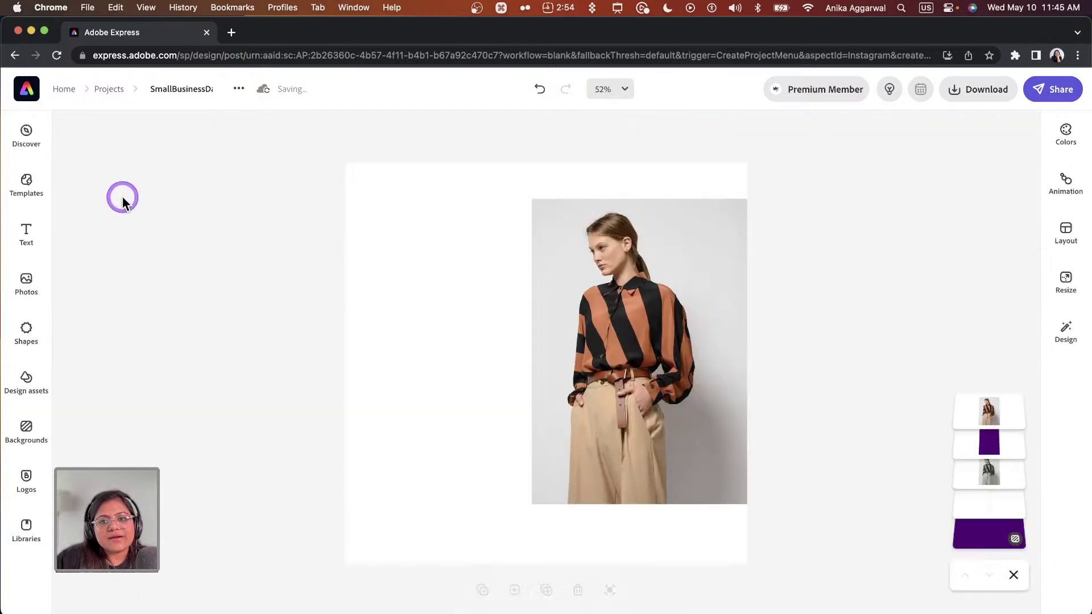
pyautogui.click(607, 591)
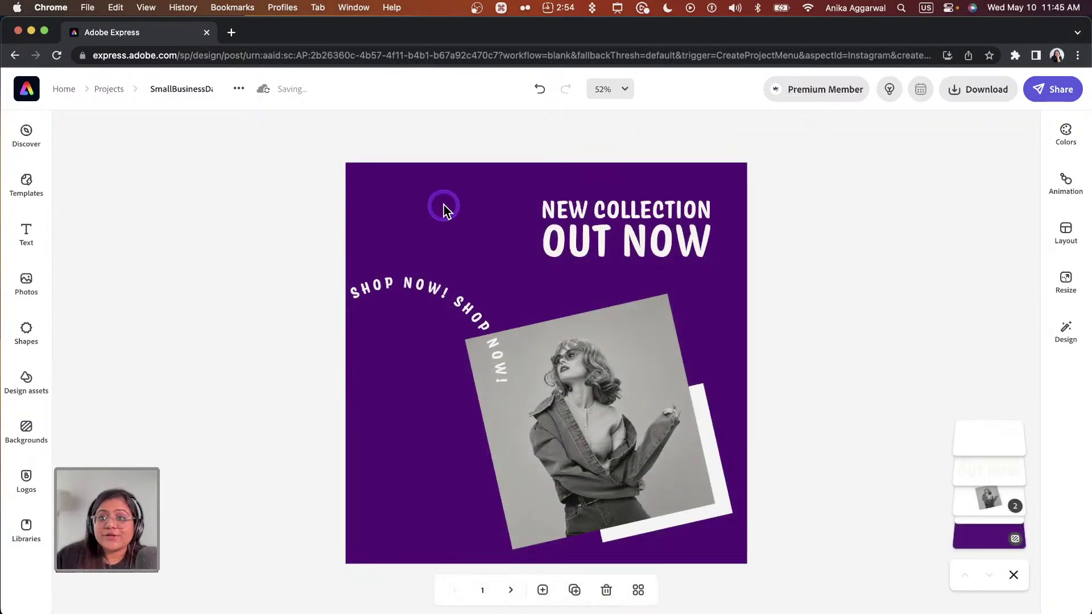
# - Try to schedule the project to social media from the design editor
pyautogui.click(898, 149)
pyautogui.click(920, 90)
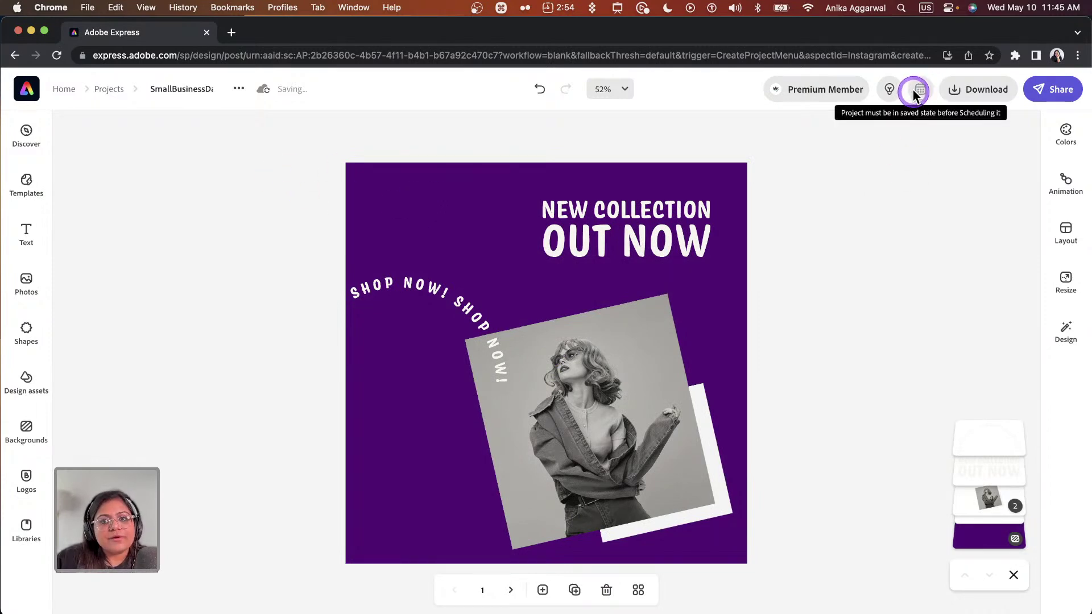
pyautogui.click(924, 91)
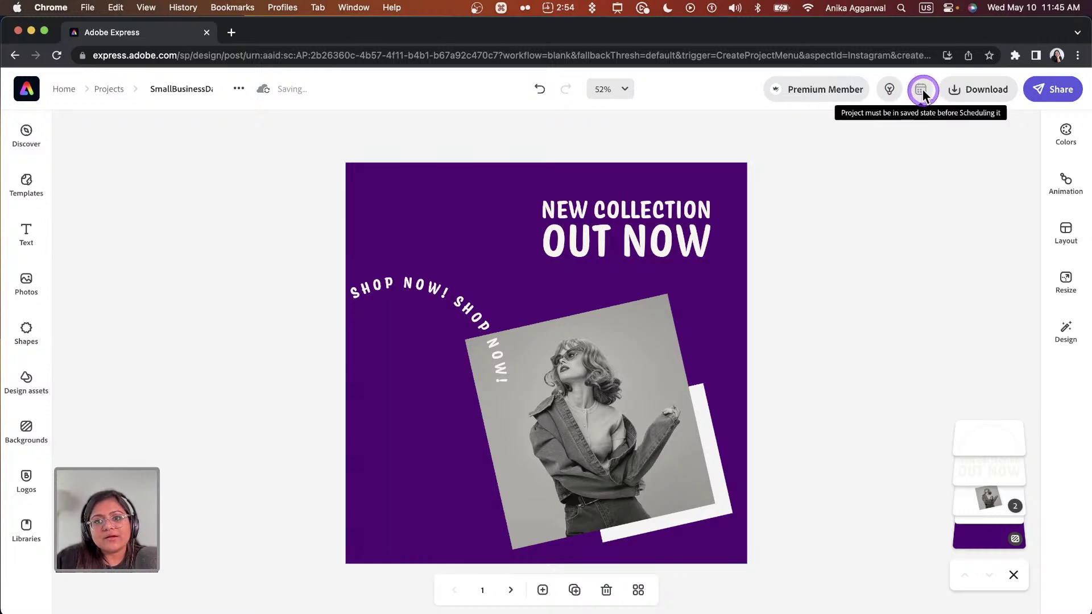
# - Open Adobe Express in a new browser tab, view its Schedule calendar, and return to the SmallBusinessDay project
pyautogui.click(230, 33)
pyautogui.write('express')
pyautogui.press('Return')
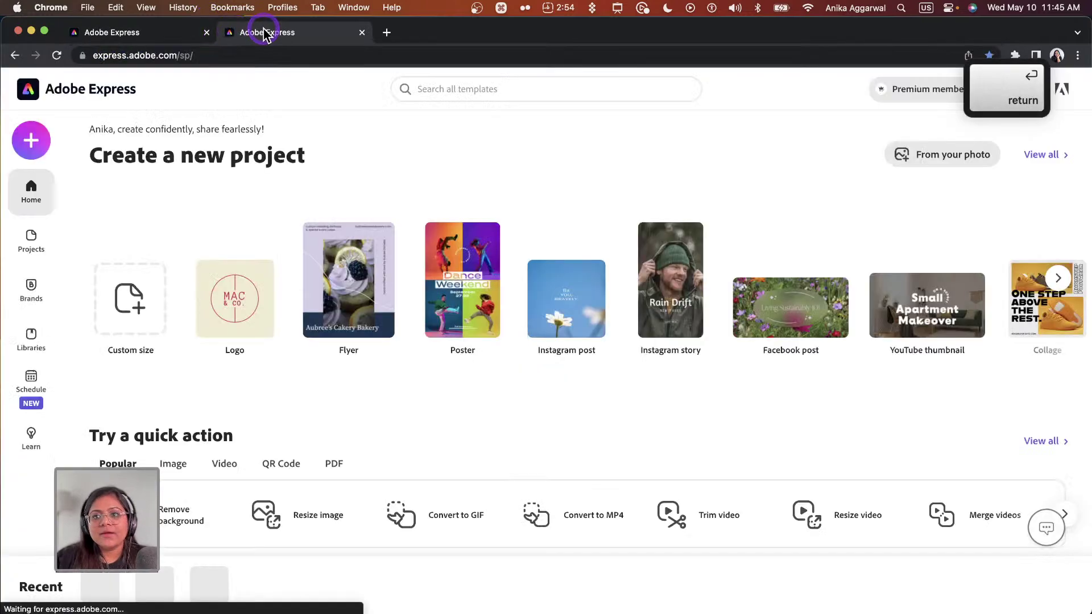
pyautogui.click(31, 393)
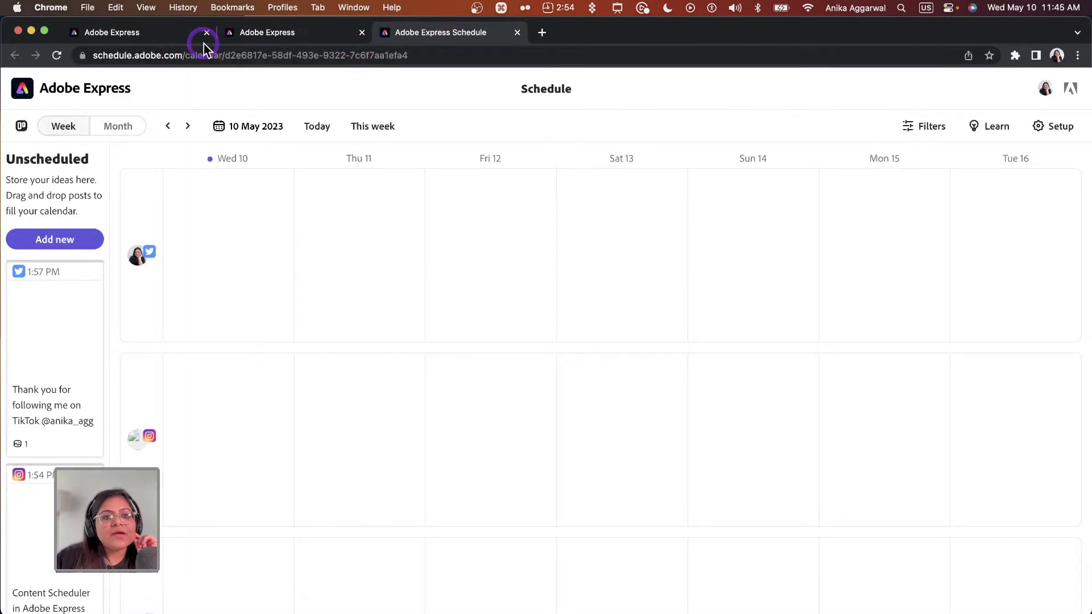
pyautogui.click(158, 35)
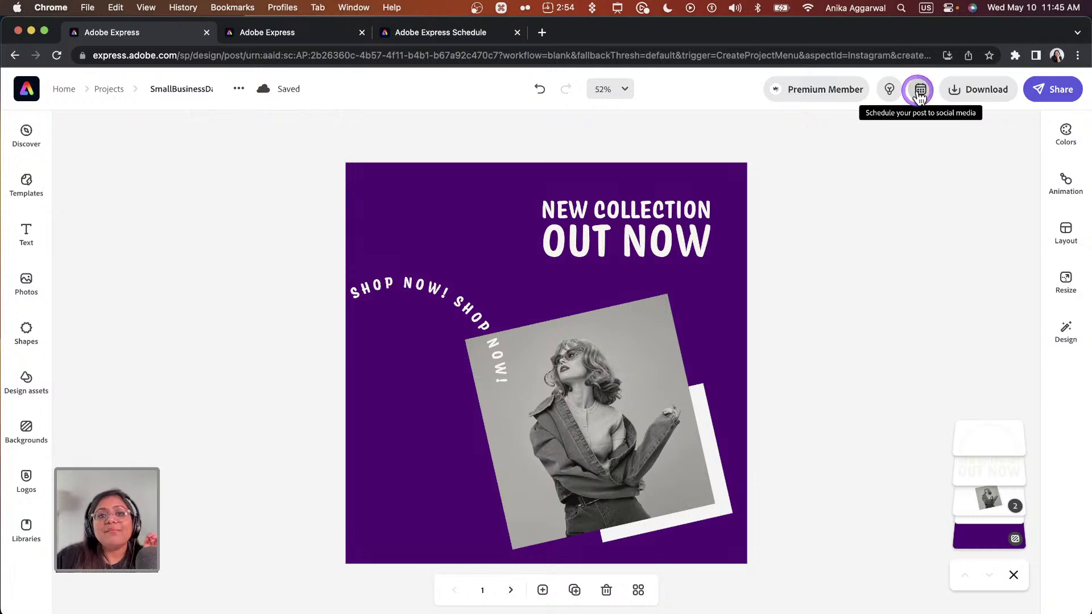
# - Download all pages of the SmallBusinessDay project as PNG files
pyautogui.click(974, 98)
pyautogui.click(839, 166)
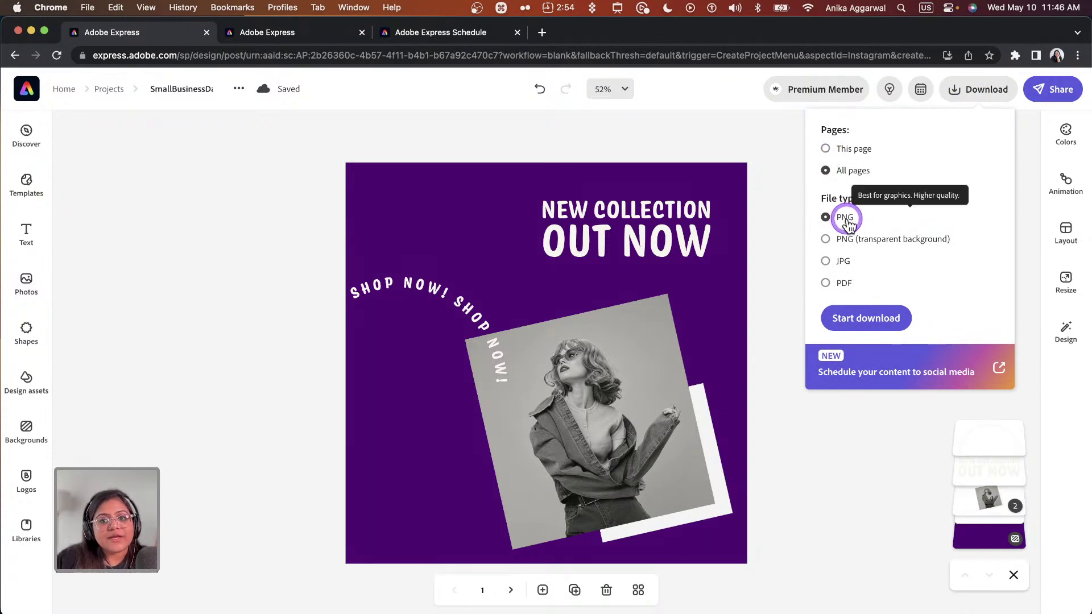
pyautogui.click(612, 312)
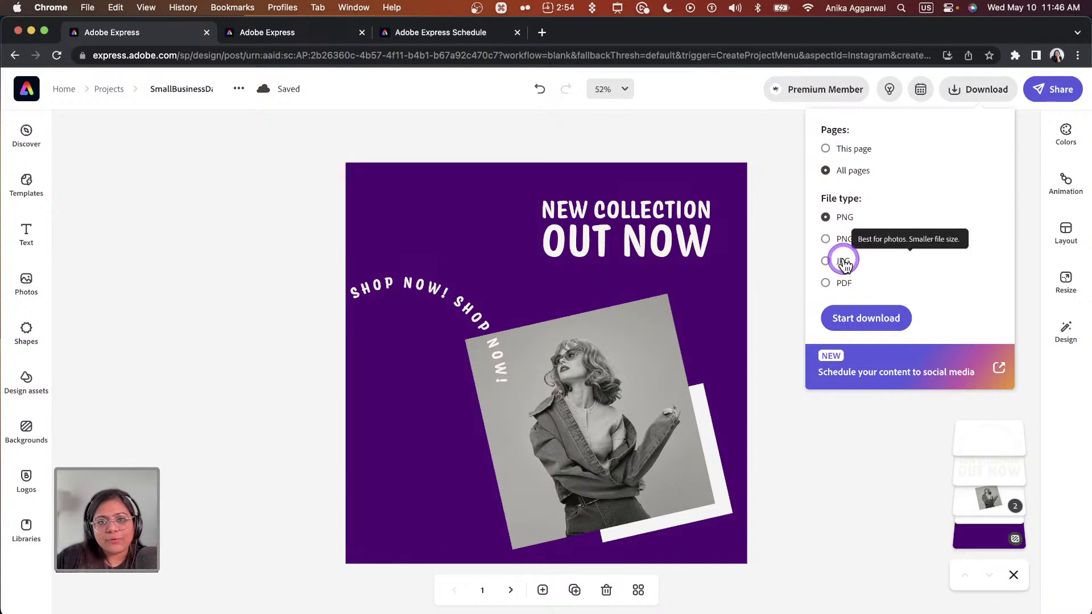
pyautogui.click(859, 320)
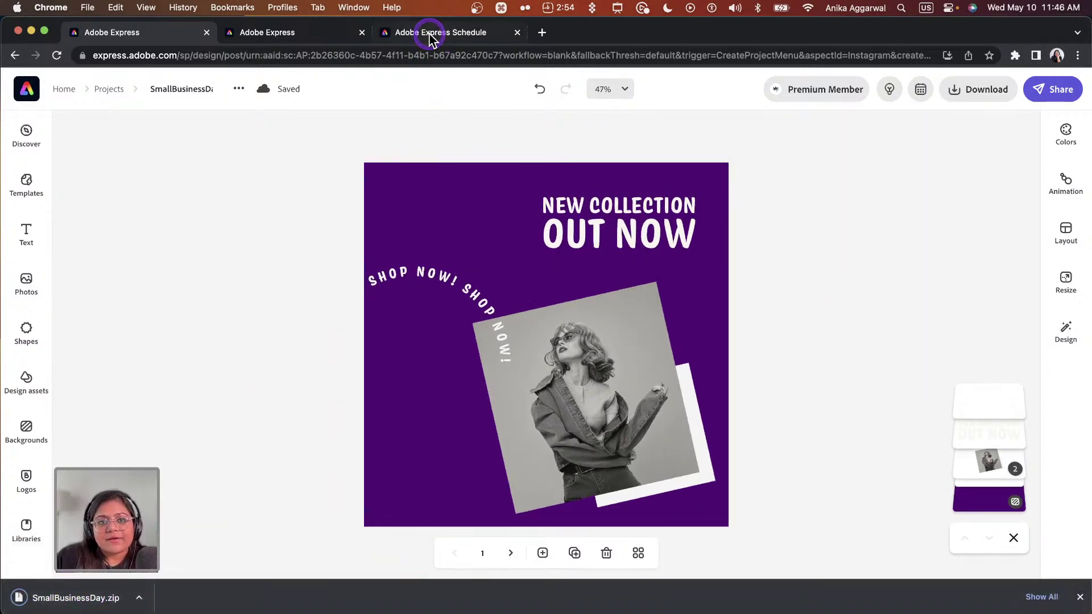
# - Start a new scheduled post from the design and check its attached image at full size
pyautogui.click(920, 91)
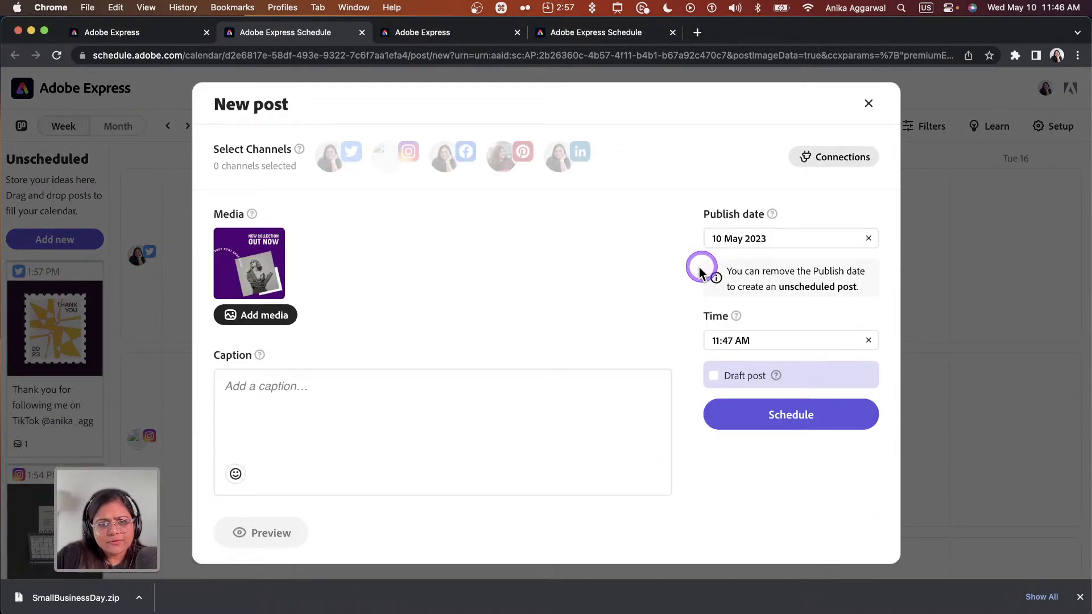
pyautogui.click(254, 251)
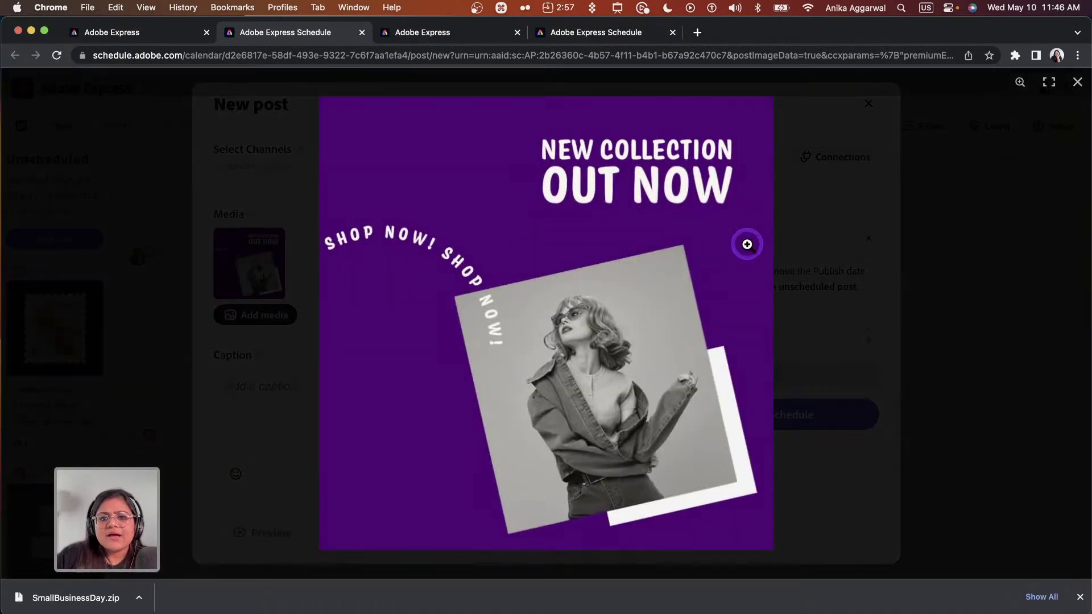
pyautogui.click(819, 223)
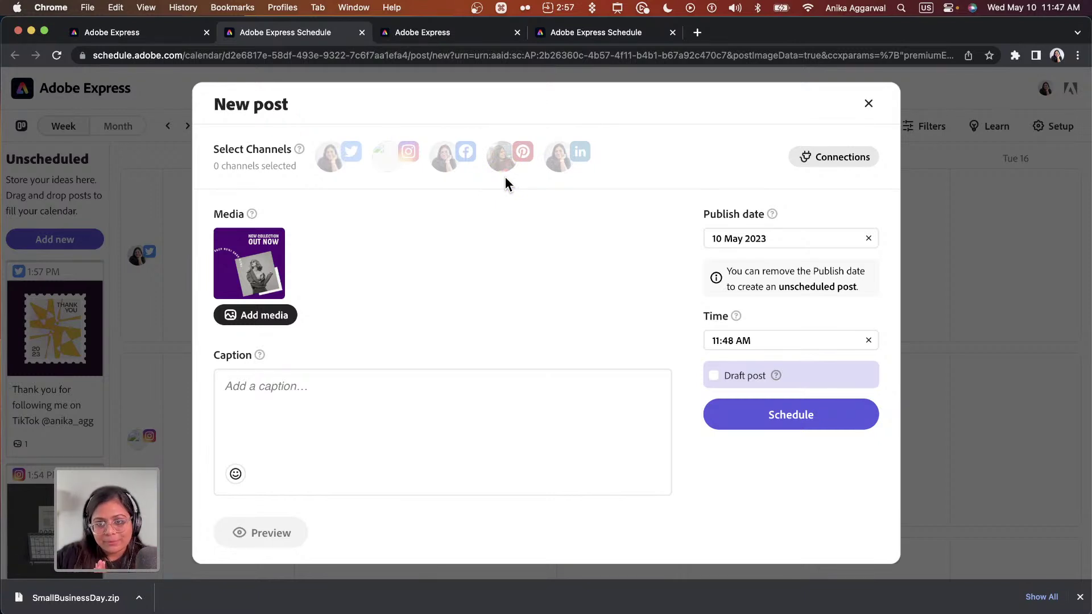
# - Review the connected social media channels available for the new post
pyautogui.click(406, 165)
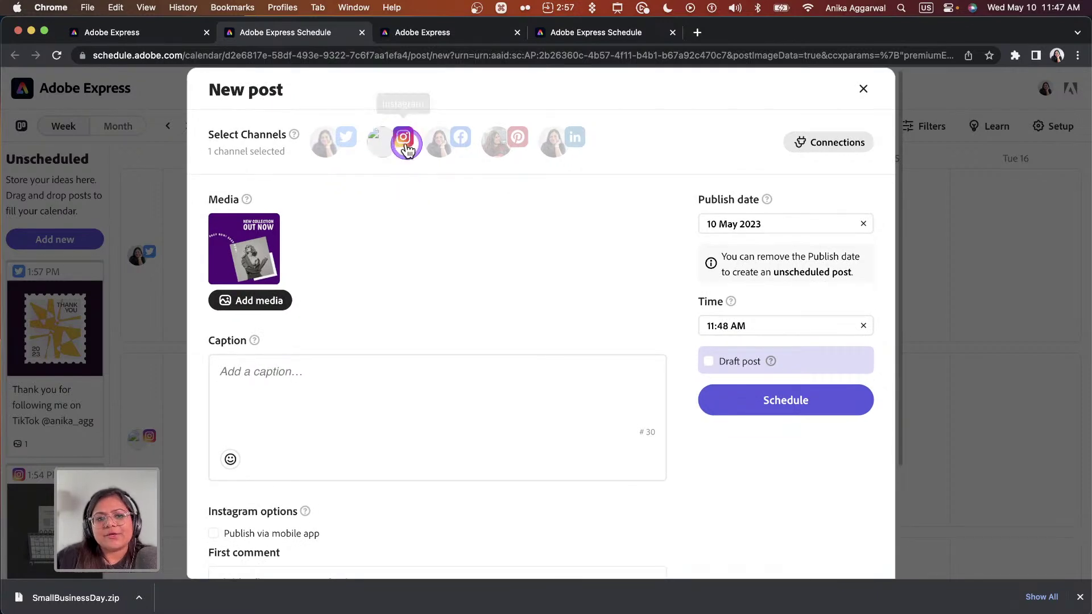
pyautogui.click(405, 146)
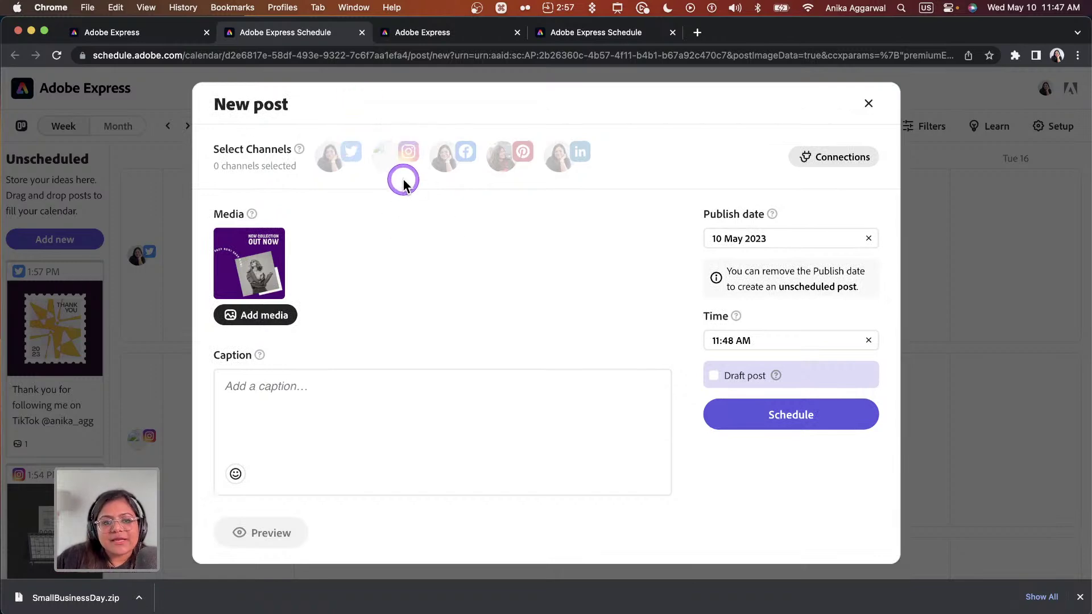
pyautogui.click(814, 157)
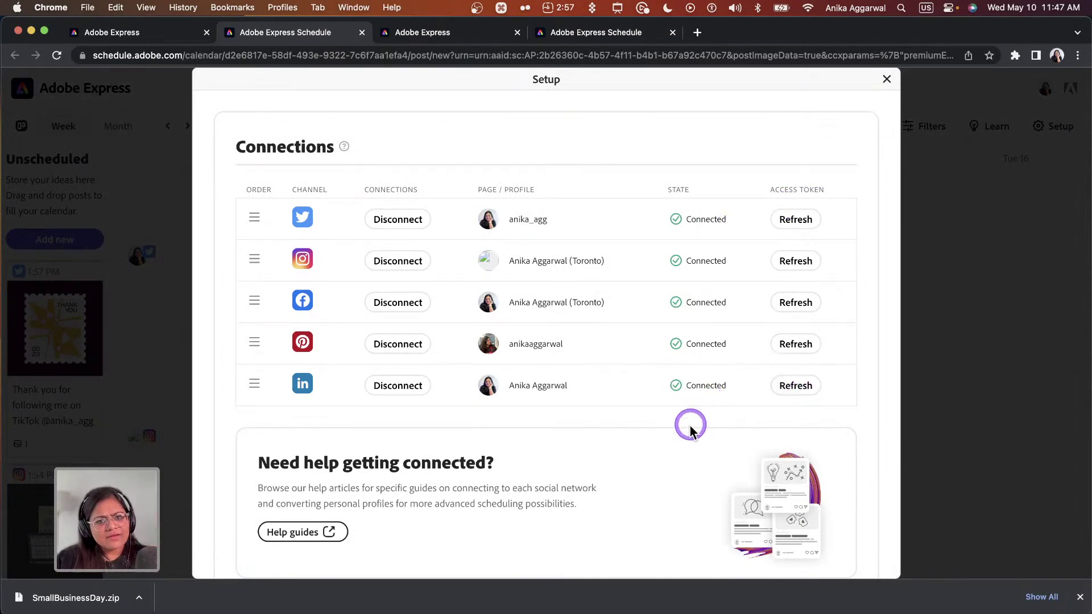
pyautogui.scroll(-2, 677, 409)
pyautogui.scroll(2, 704, 268)
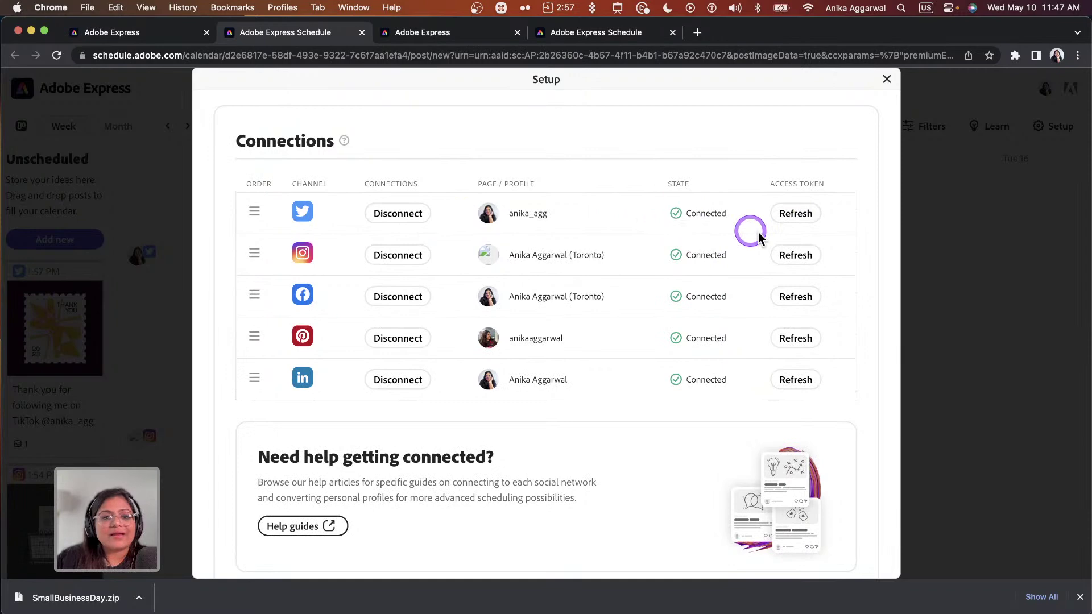
pyautogui.click(885, 79)
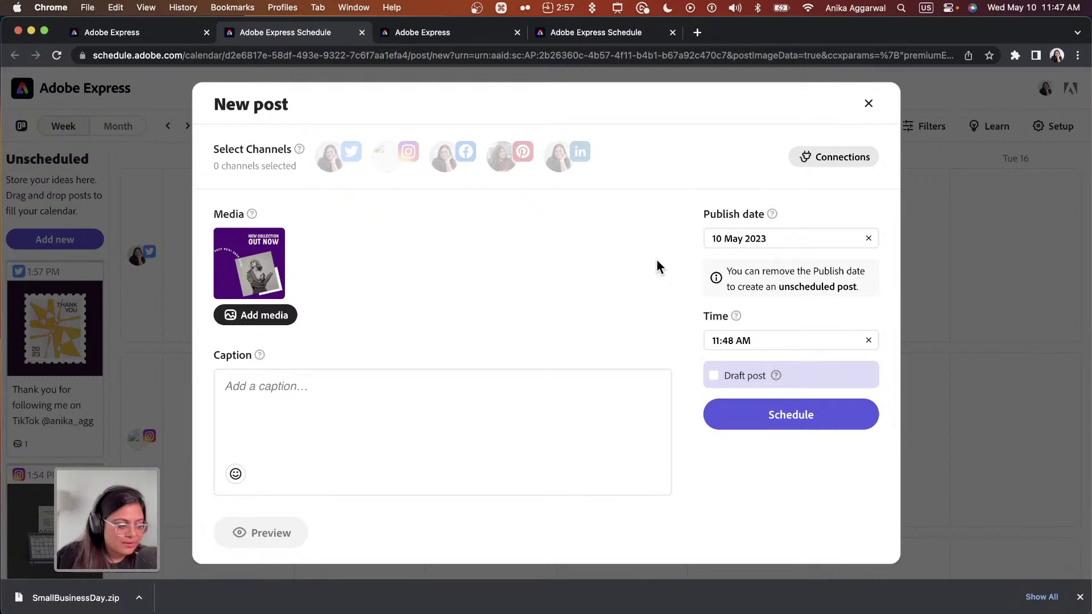
# - Select Instagram as the post's channel and open the media picker
pyautogui.click(419, 157)
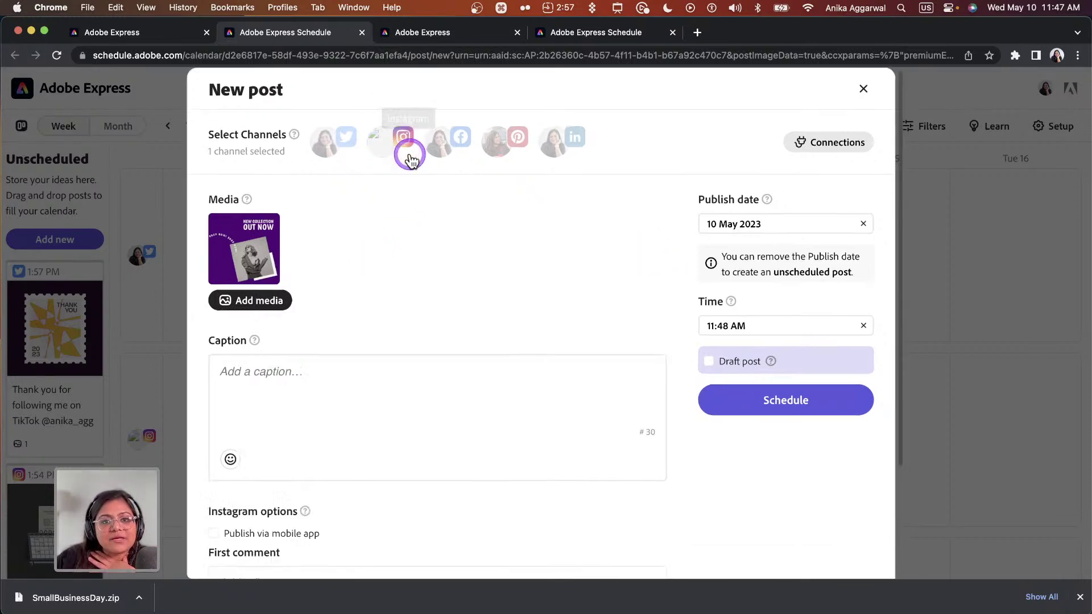
pyautogui.click(266, 306)
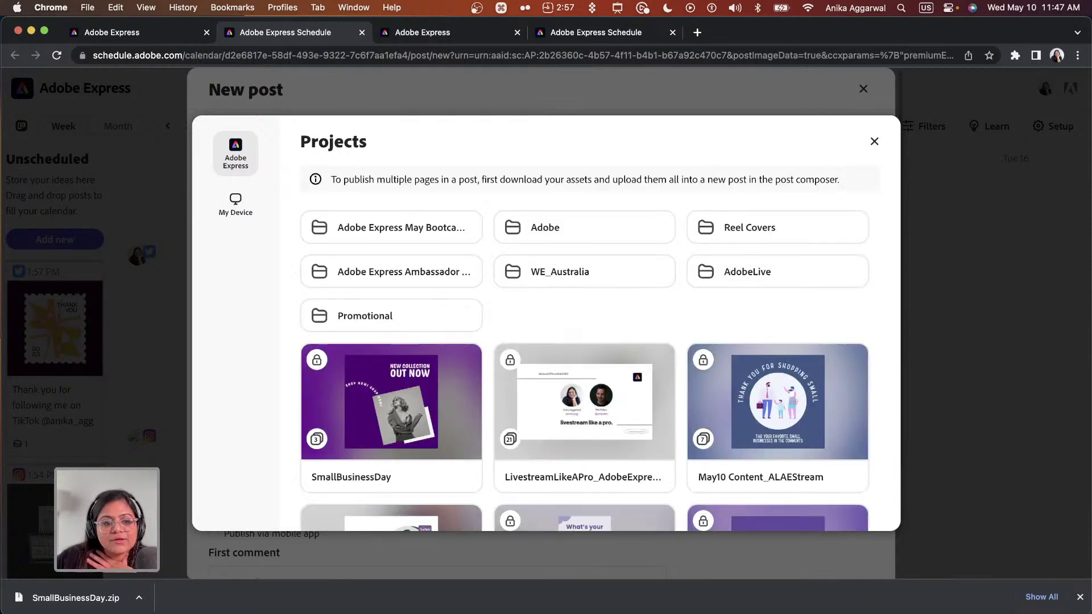
# - Switch to Finder and preview the exported PNG files in the SmallBusinessDay folder
pyautogui.click(57, 611)
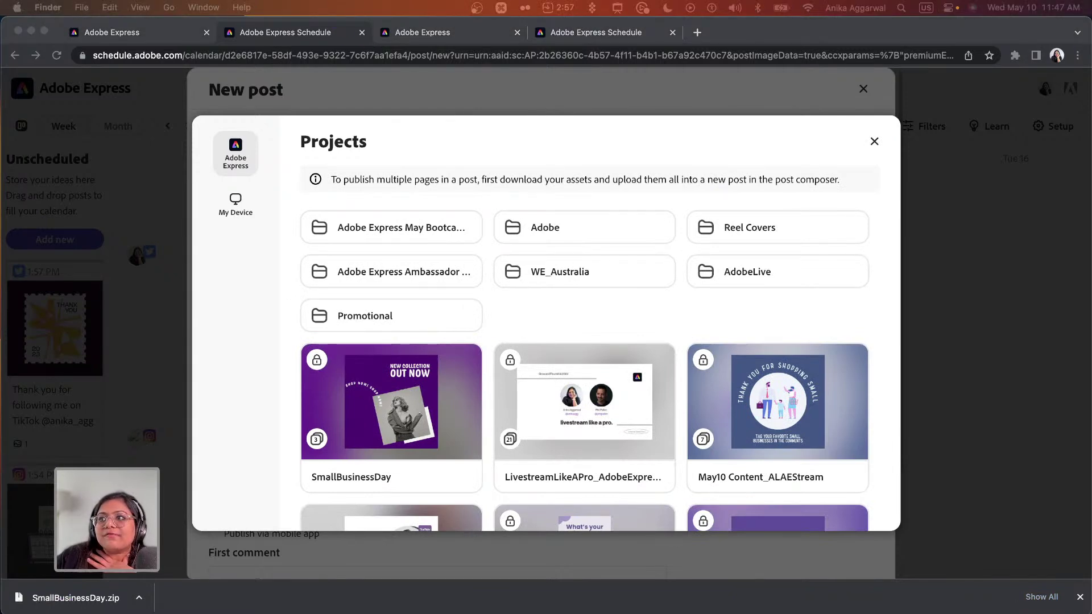
pyautogui.moveTo(967, 74); pyautogui.dragTo(470, 75)
pyautogui.click(458, 119)
pyautogui.press('space')
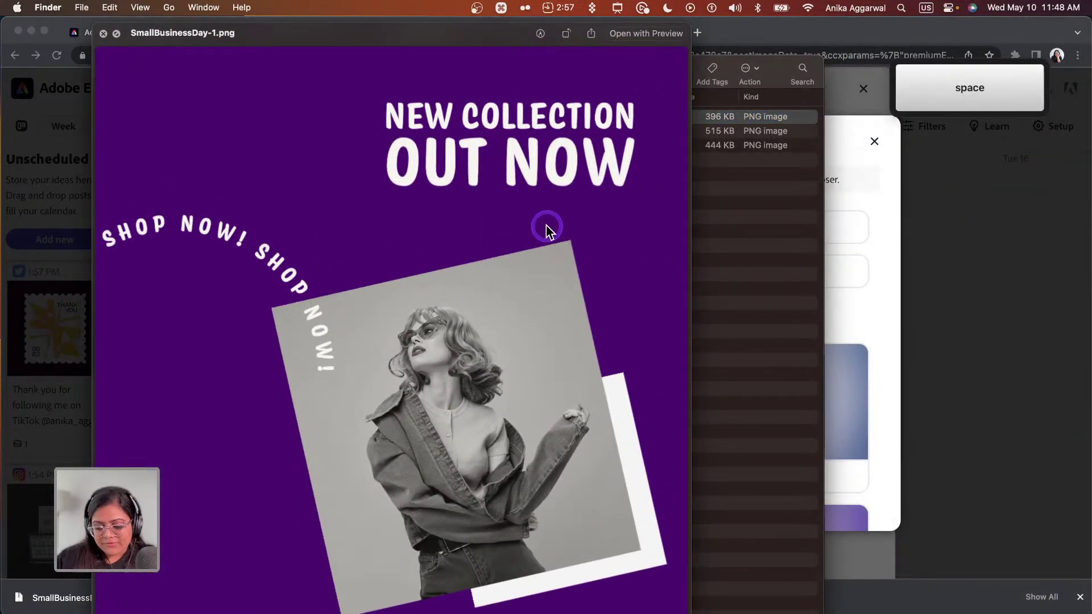
pyautogui.press('Down')
pyautogui.press('Down')
pyautogui.press('space')
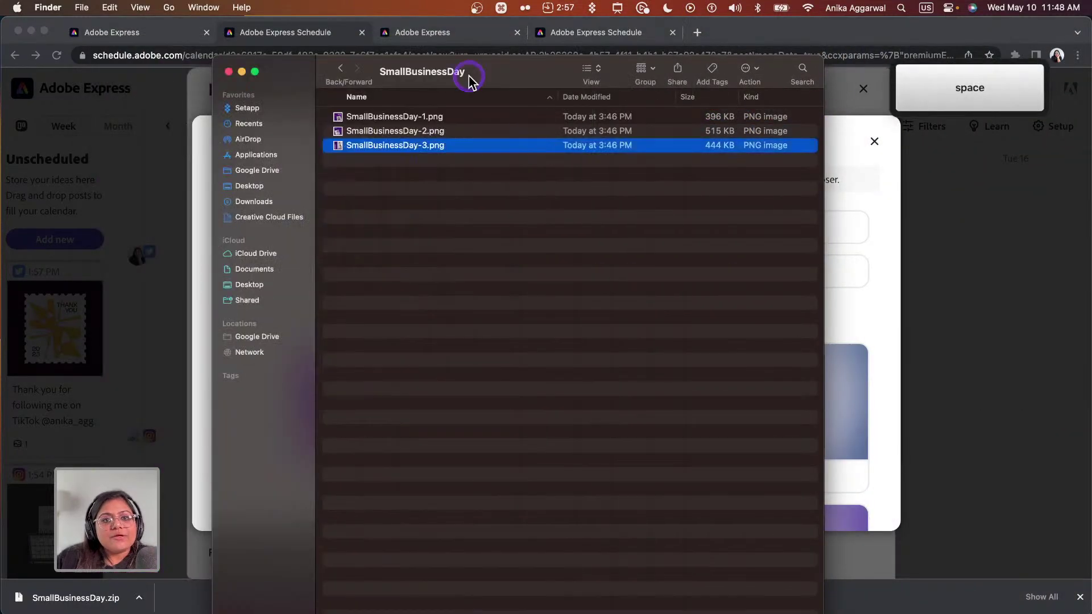
pyautogui.click(334, 75)
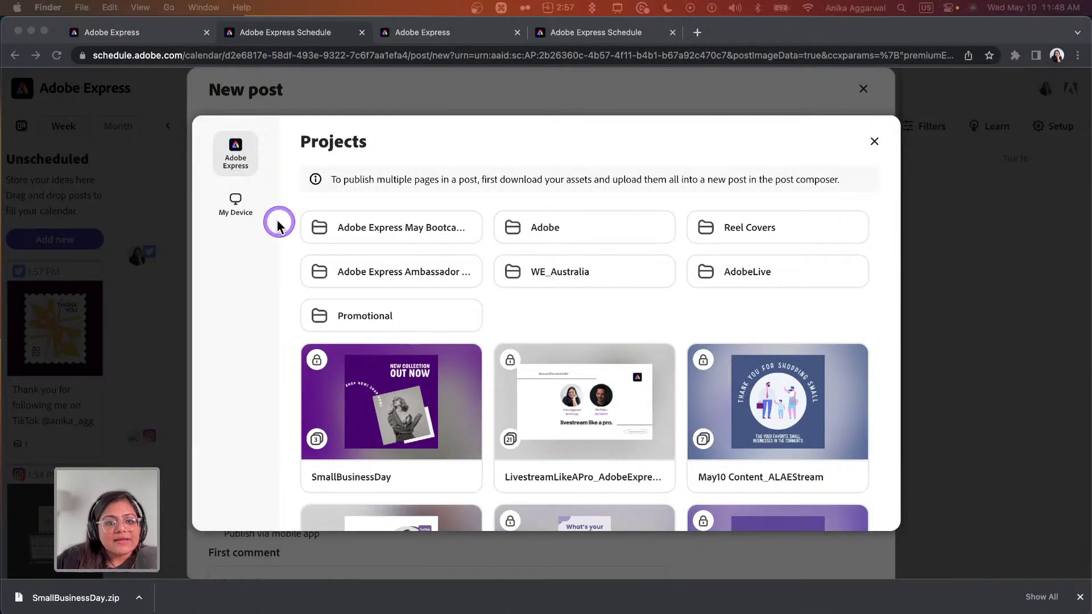
# - Add SmallBusinessDay-2.png from the device to the Instagram post's media
pyautogui.click(250, 215)
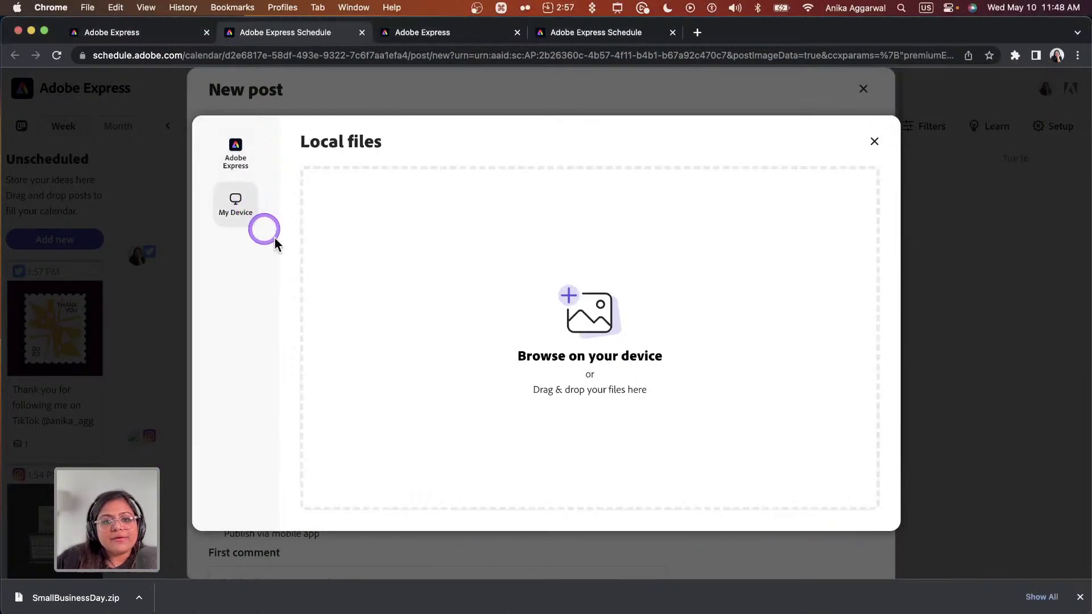
pyautogui.press('super+Tab')
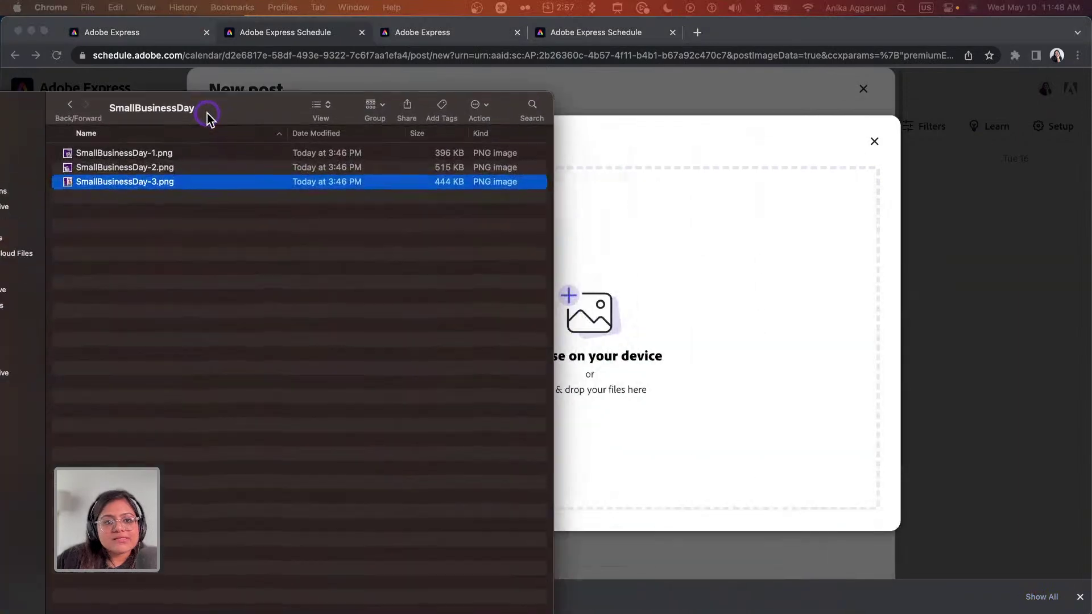
pyautogui.keyDown('shift'); pyautogui.click(196, 164); pyautogui.keyUp('shift')
pyautogui.moveTo(195, 163); pyautogui.dragTo(718, 325)
pyautogui.click(836, 513)
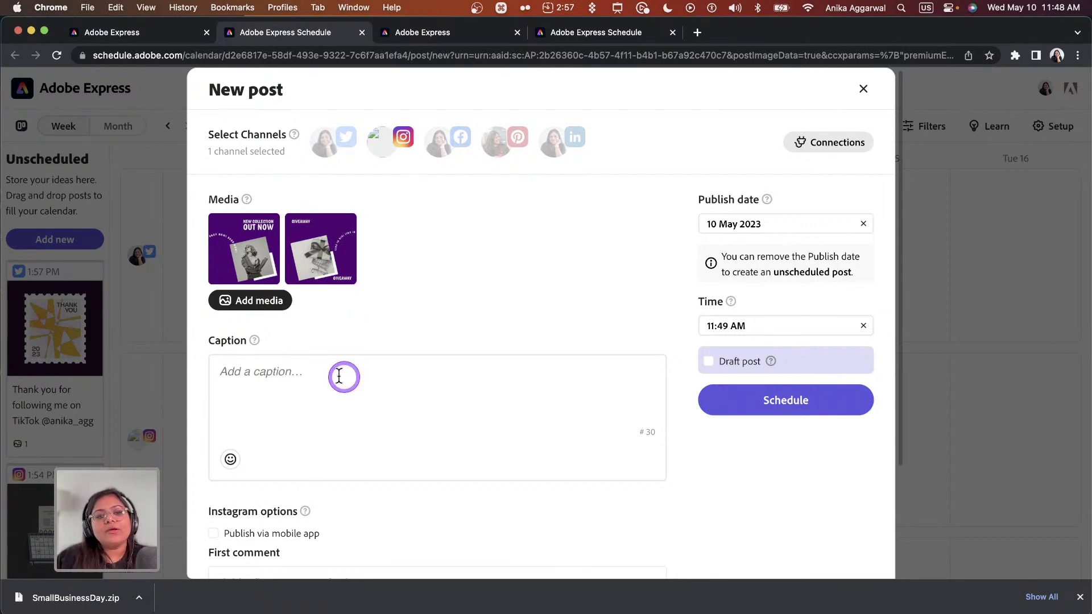
# - Add SmallBusinessDay-3.png from the device to the post and move it to second place in the media order
pyautogui.click(269, 307)
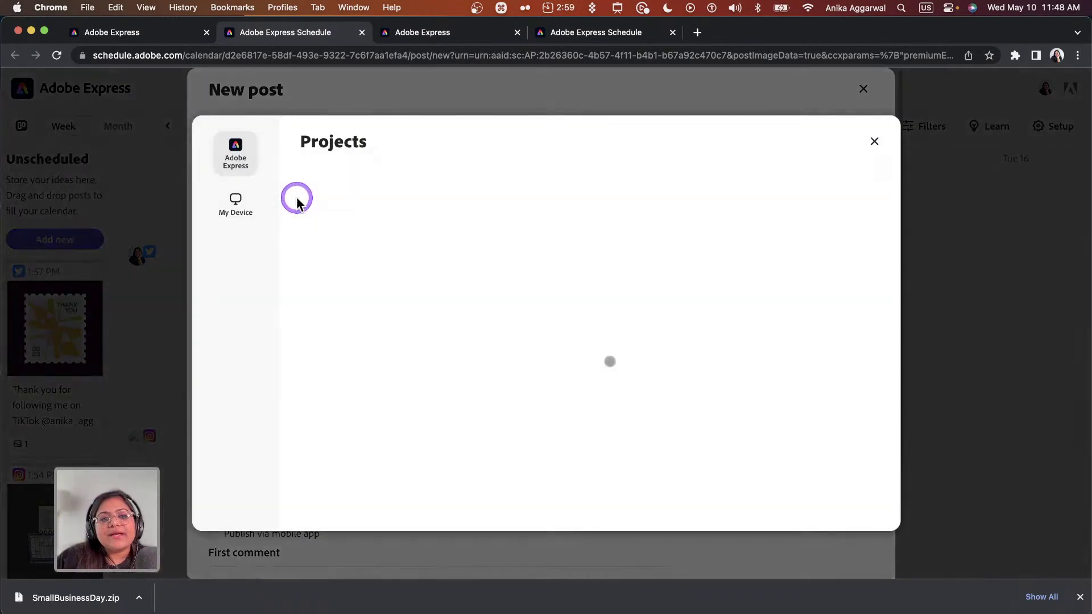
pyautogui.click(245, 208)
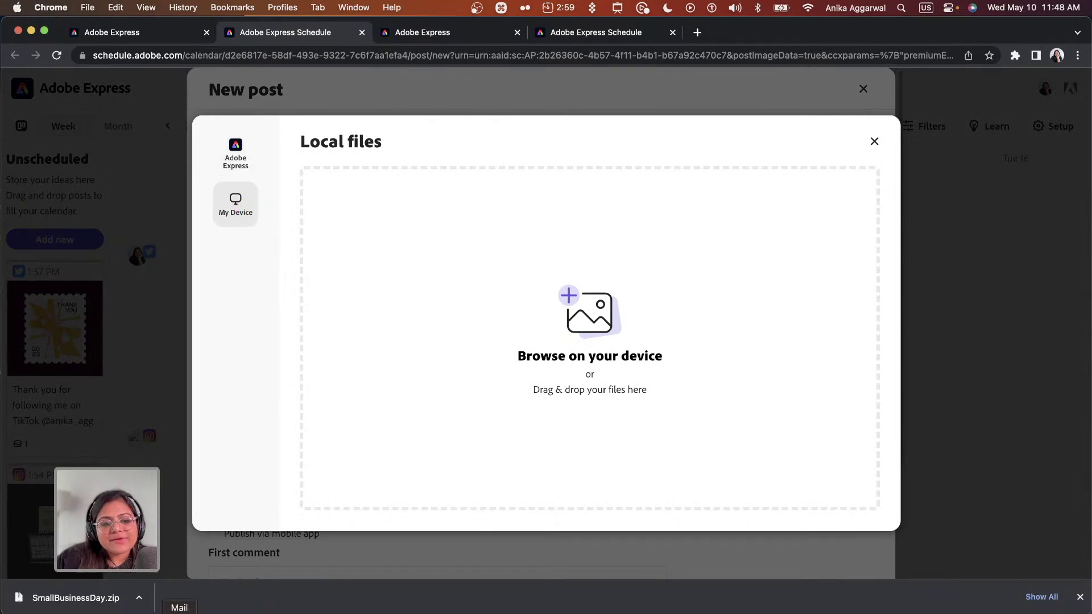
pyautogui.click(57, 613)
pyautogui.moveTo(137, 190); pyautogui.dragTo(637, 407)
pyautogui.click(836, 511)
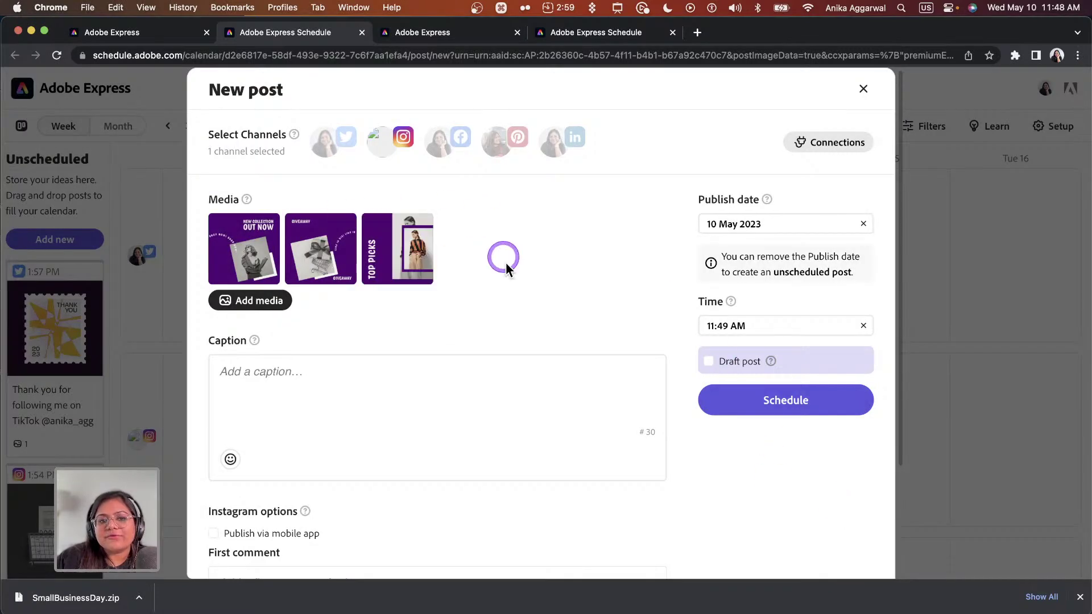
pyautogui.moveTo(408, 263); pyautogui.dragTo(319, 256)
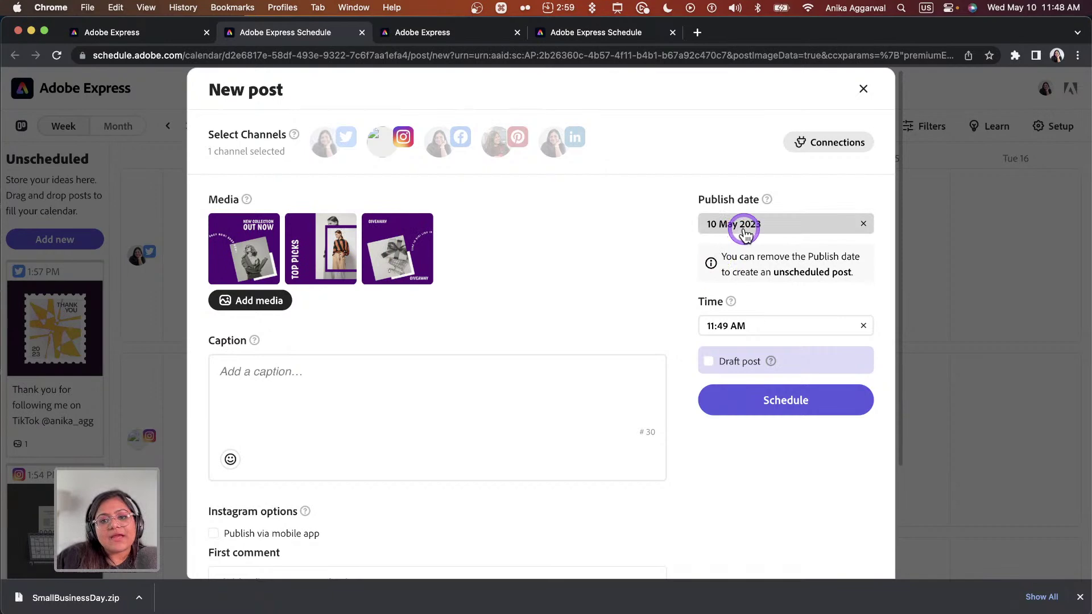
# - Set the post's publish date to 18 May 2023 and its time to 6:39 AM
pyautogui.click(766, 230)
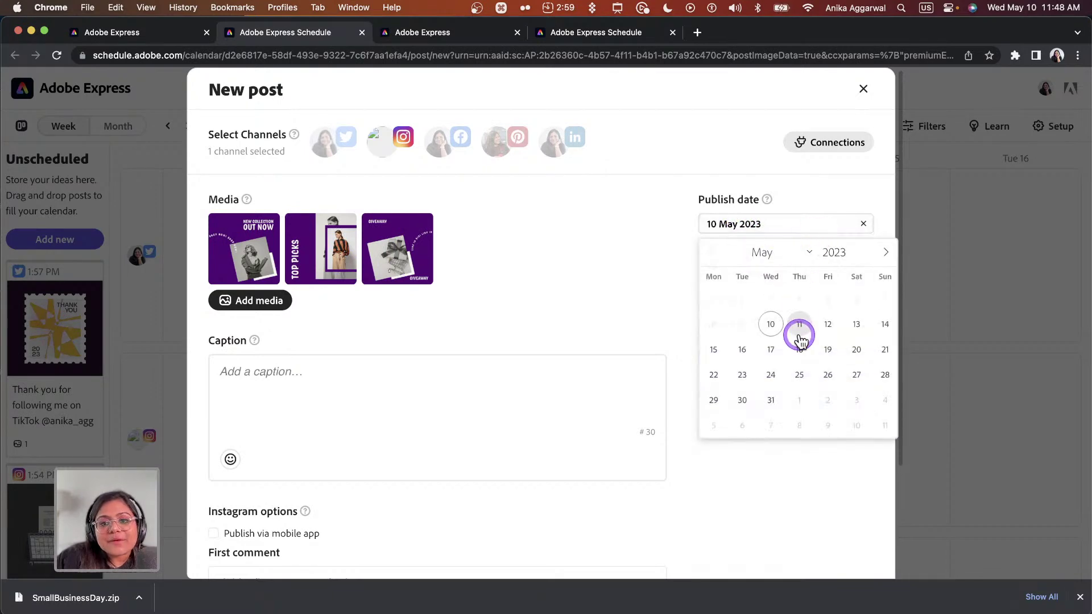
pyautogui.click(800, 348)
pyautogui.click(795, 332)
pyautogui.click(783, 368)
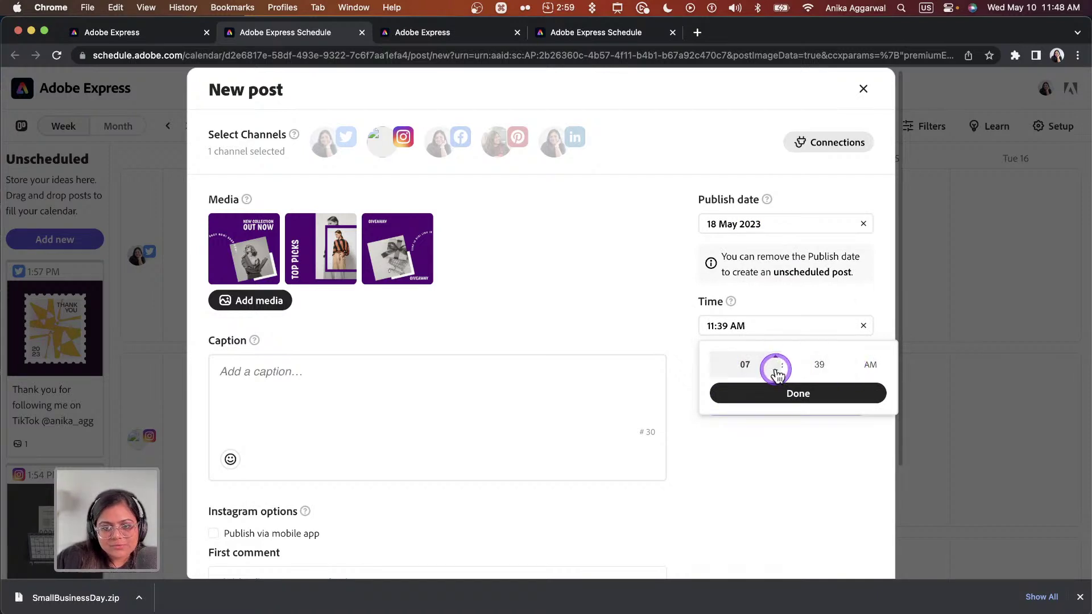
pyautogui.click(778, 389)
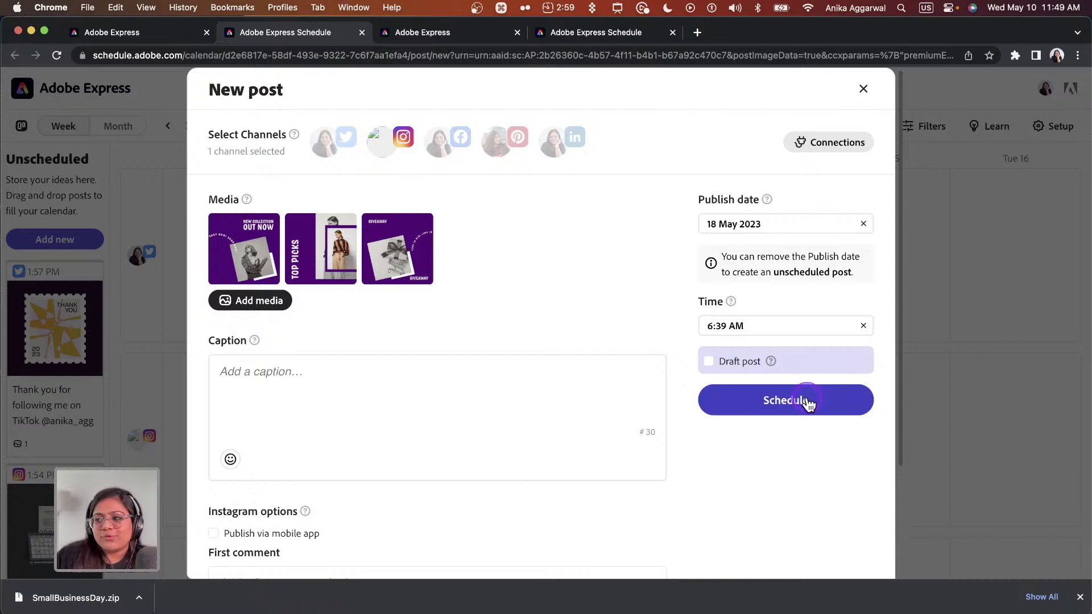
# - Enter the caption "Insert caption here <add information>" and end it with the smiling halo emoji
pyautogui.click(445, 366)
pyautogui.click(407, 254)
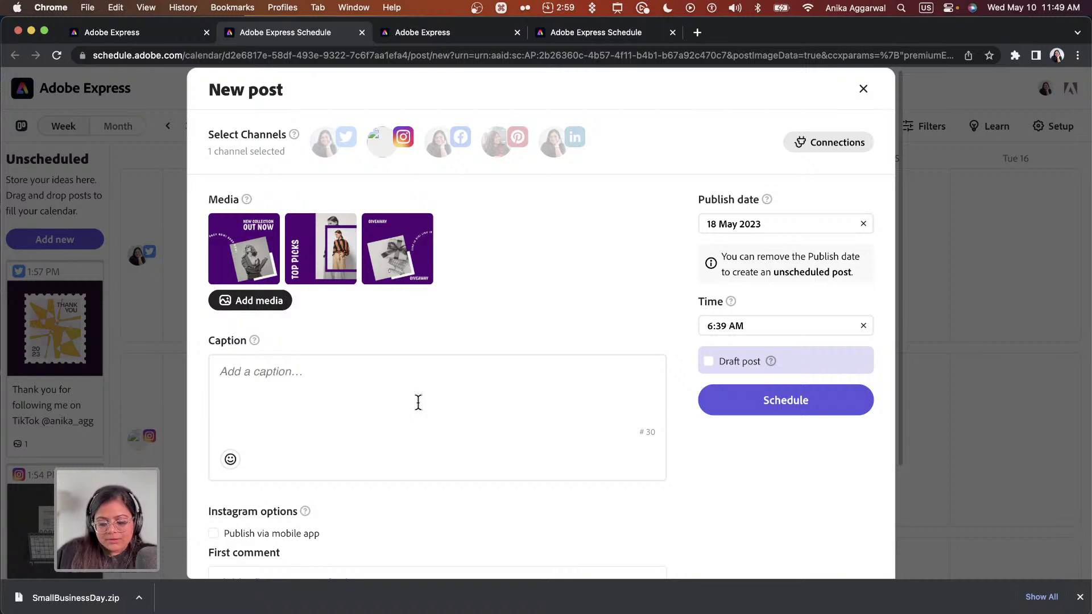
pyautogui.write('Inser')
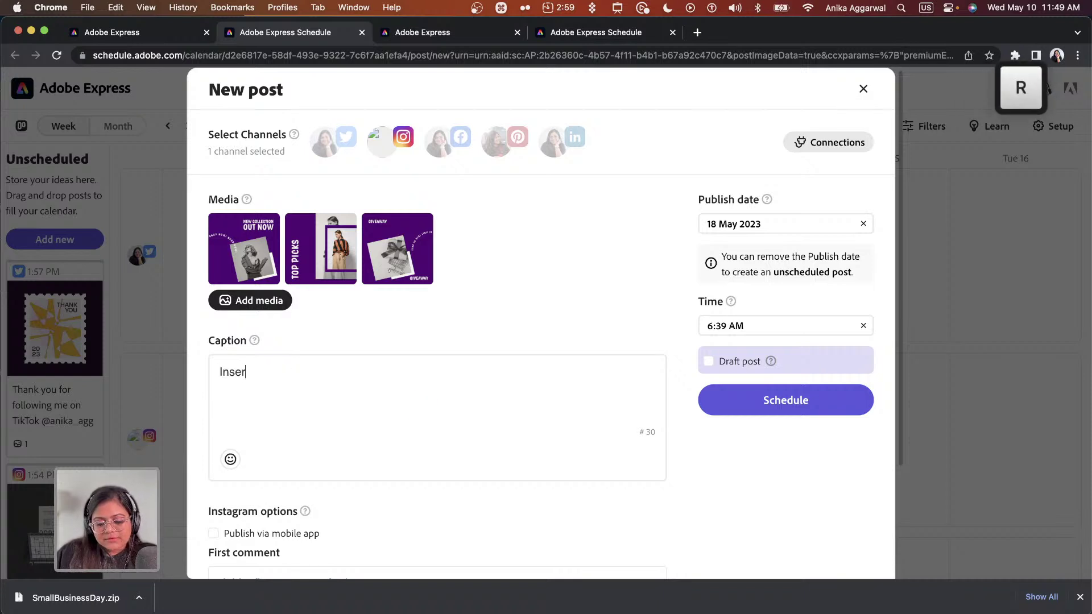
pyautogui.write('t capt')
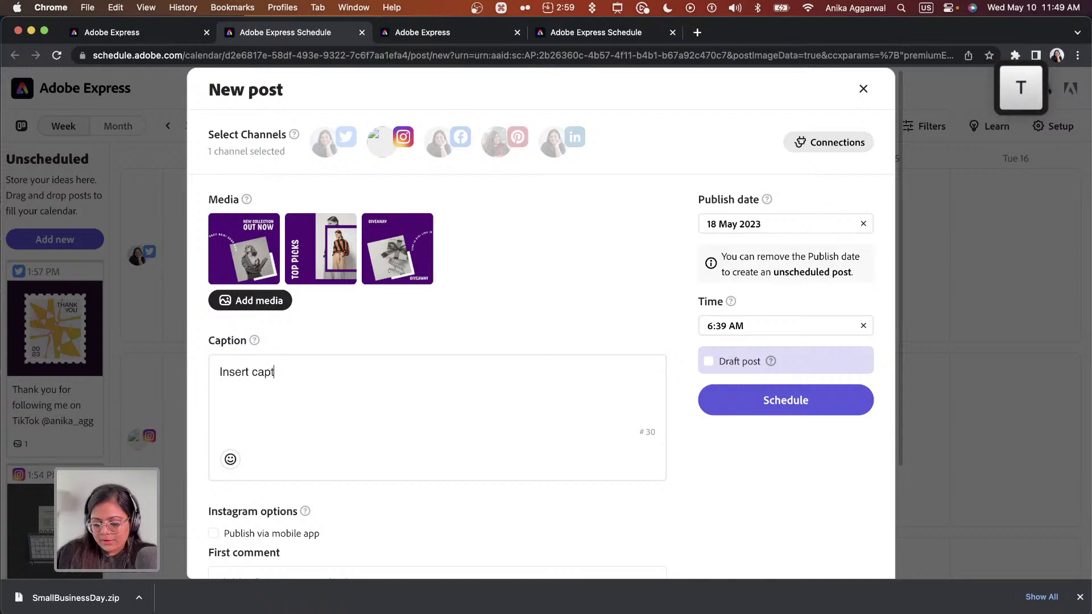
pyautogui.write('ion here <')
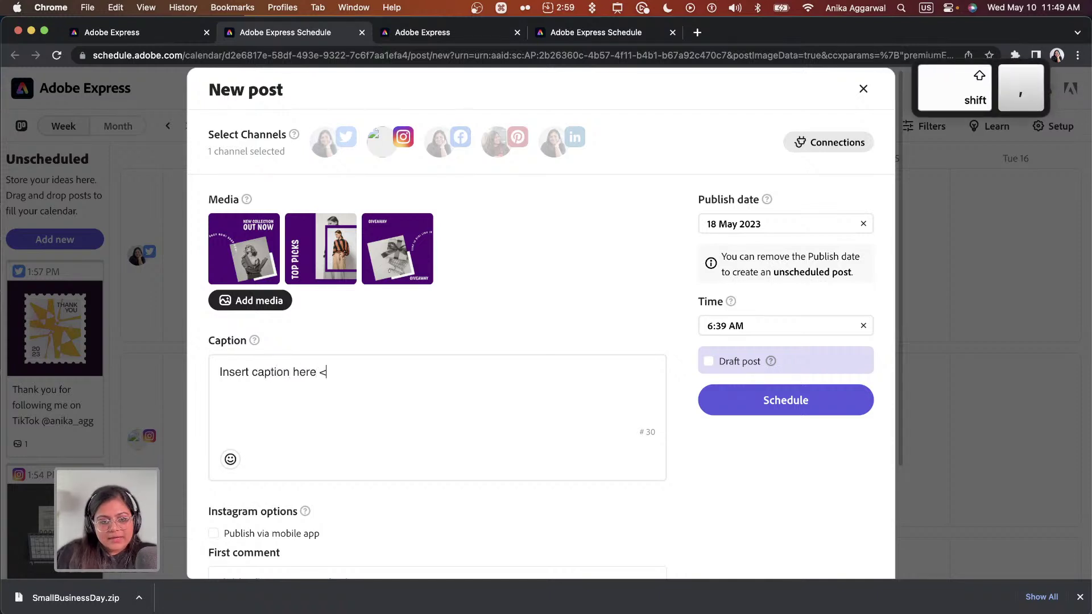
pyautogui.write('add informat')
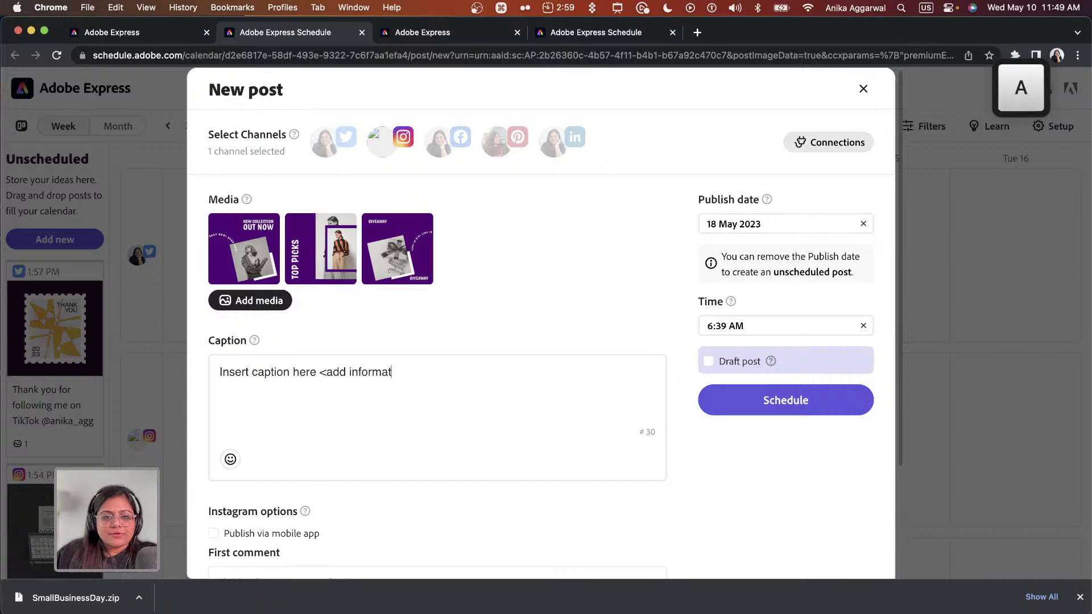
pyautogui.write('ion>')
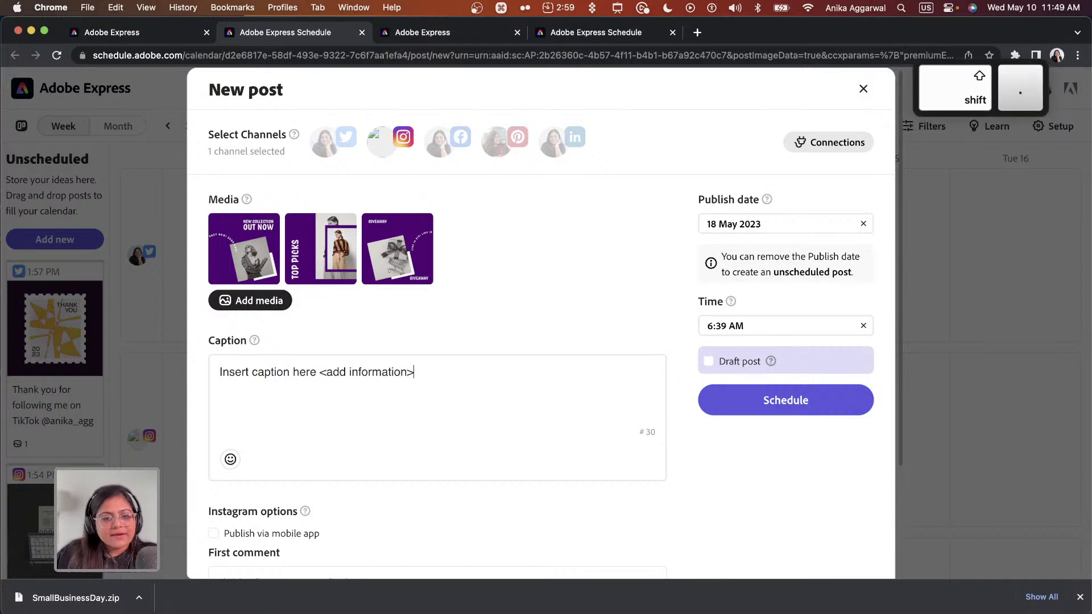
pyautogui.click(229, 464)
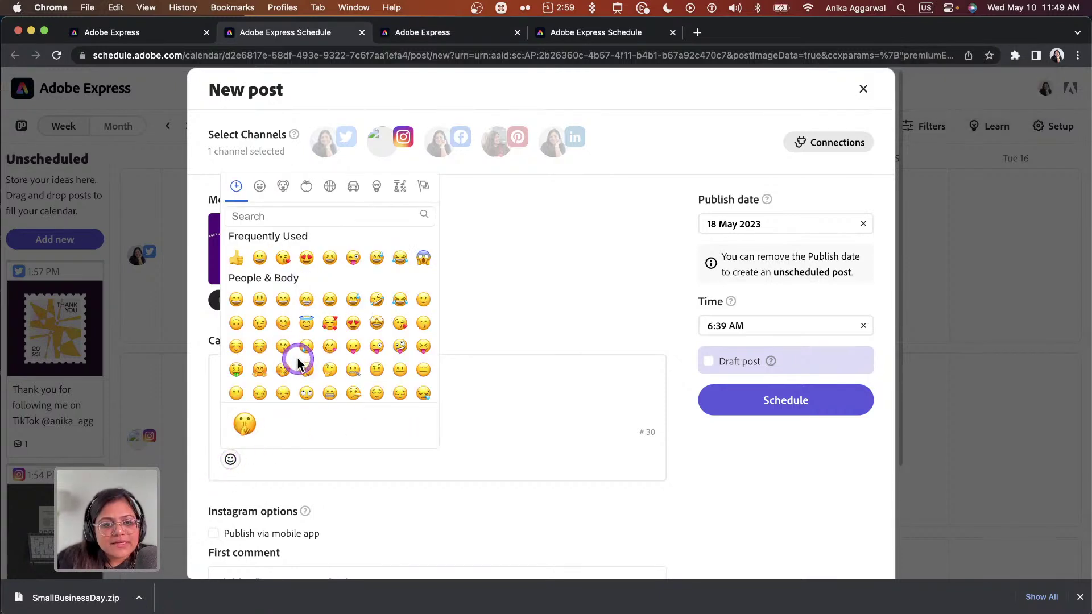
pyautogui.click(306, 324)
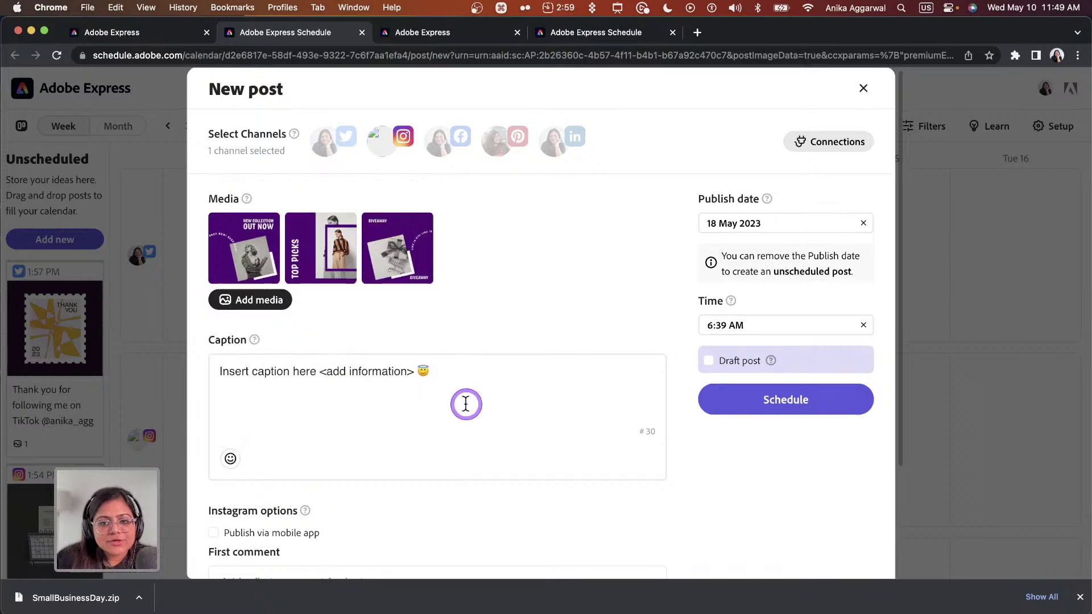
# - Add the first comment "#adobeexpress #contentScheduler" for Instagram
pyautogui.scroll(-3, 465, 410)
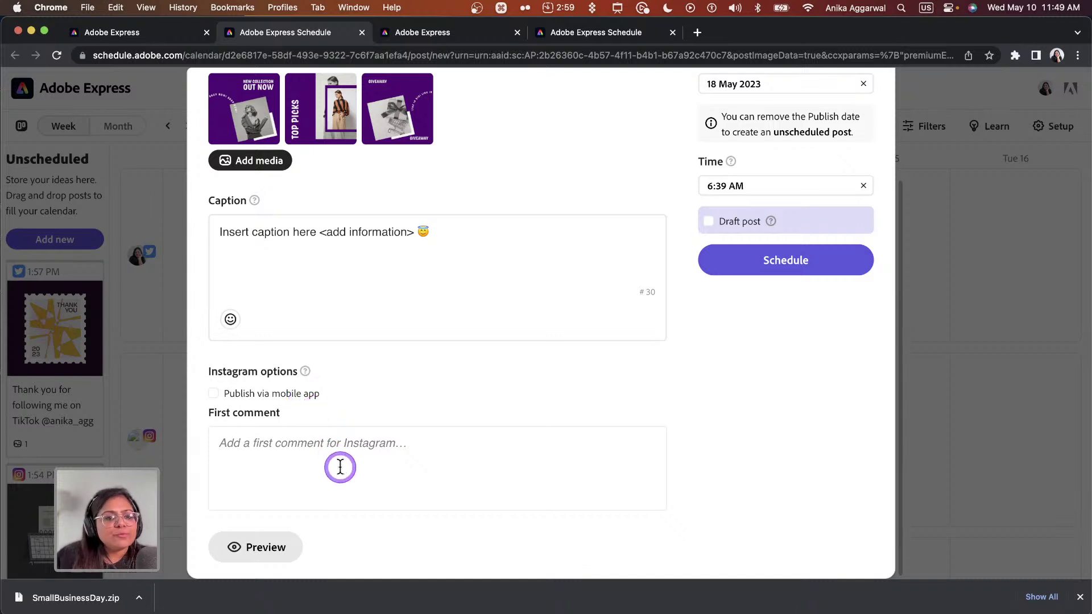
pyautogui.write('#')
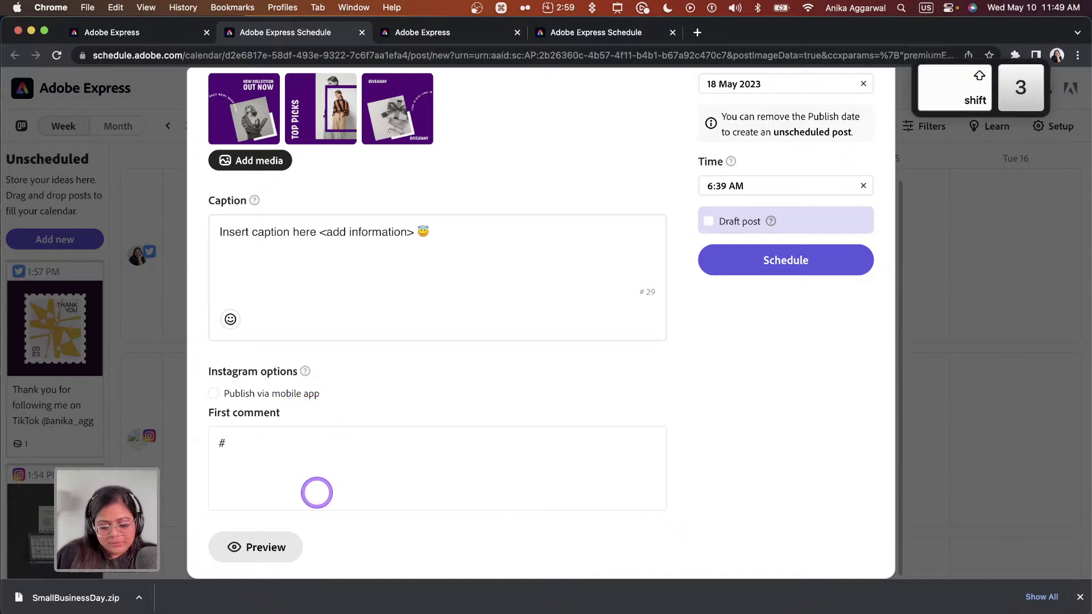
pyautogui.write('adobeexpr')
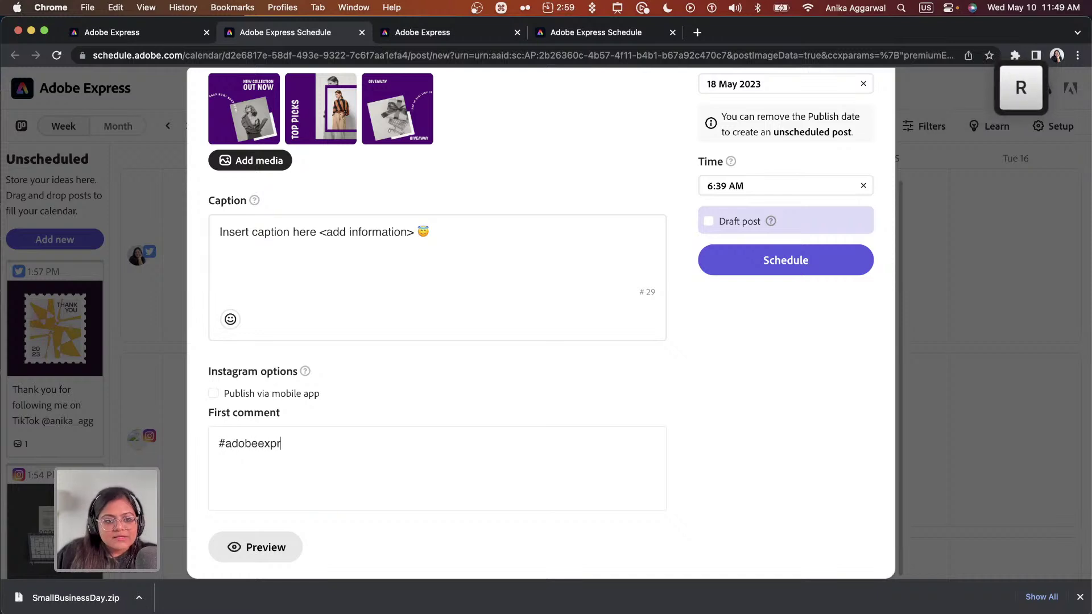
pyautogui.write('ess #content')
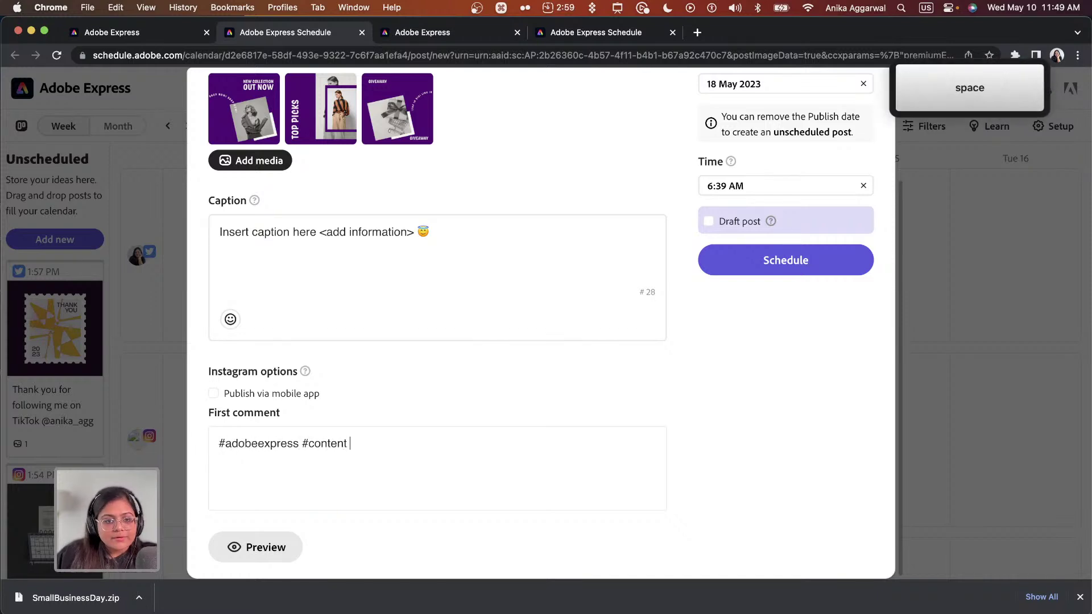
pyautogui.write('Scheduler')
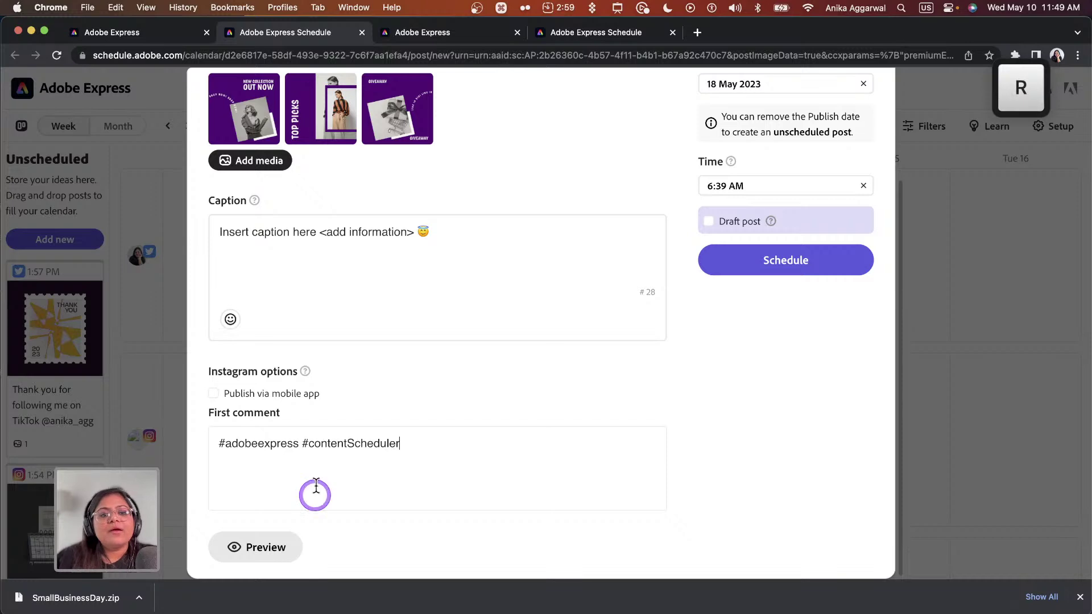
# - Preview the post, page through all carousel images and back, check the caption, and close the preview
pyautogui.click(279, 548)
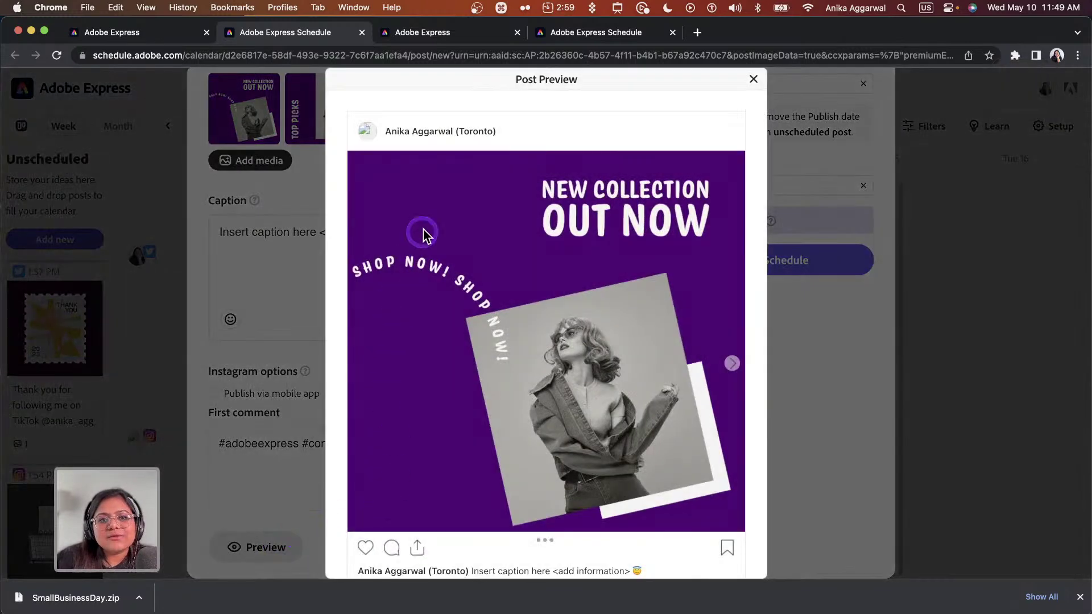
pyautogui.scroll(-1, 558, 387)
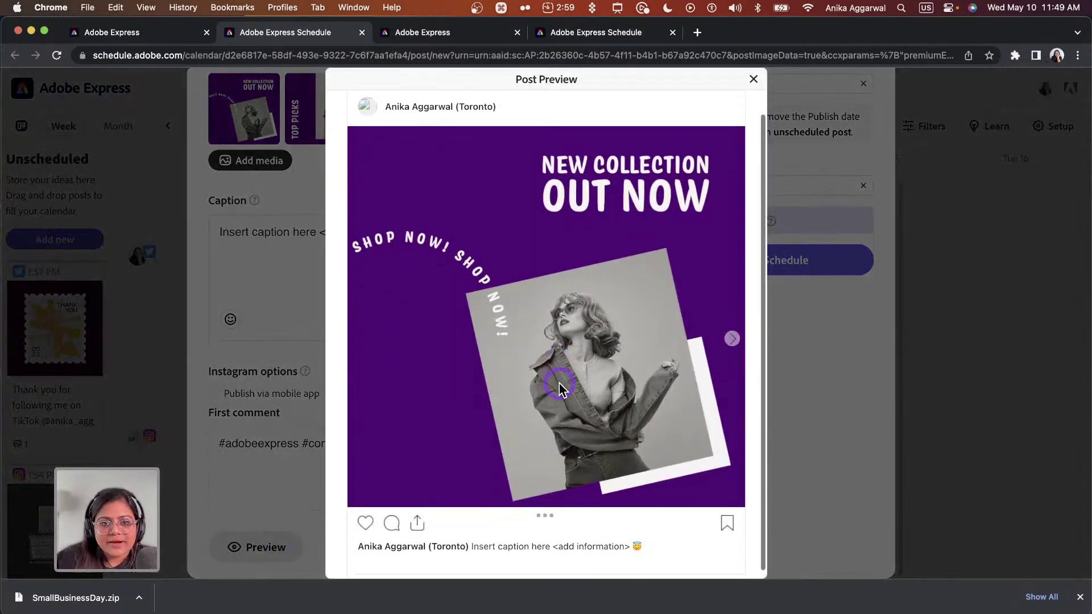
pyautogui.click(732, 338)
pyautogui.click(732, 339)
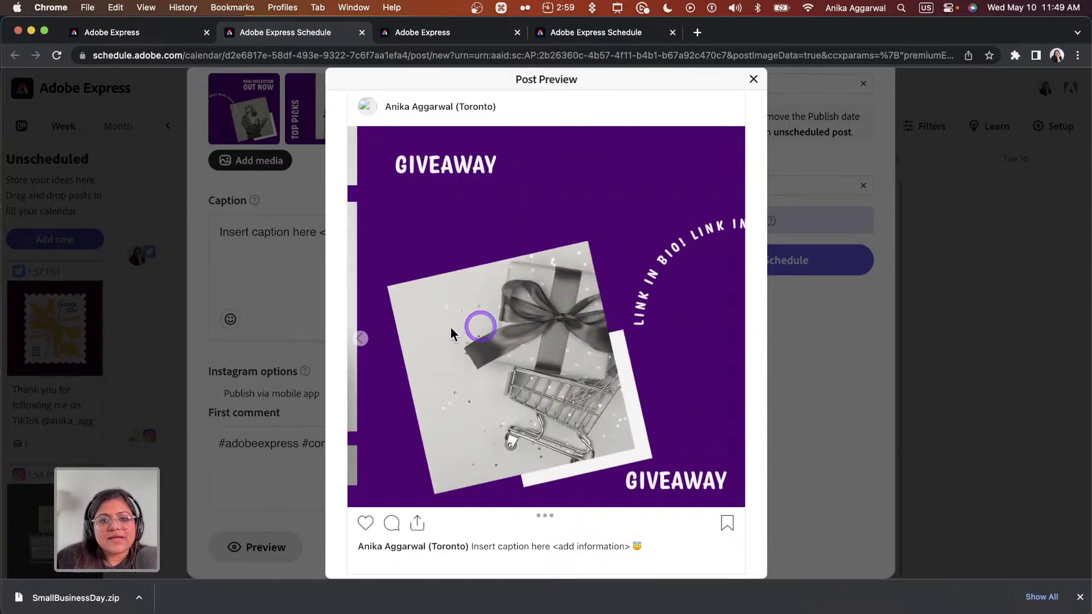
pyautogui.click(362, 339)
pyautogui.click(362, 340)
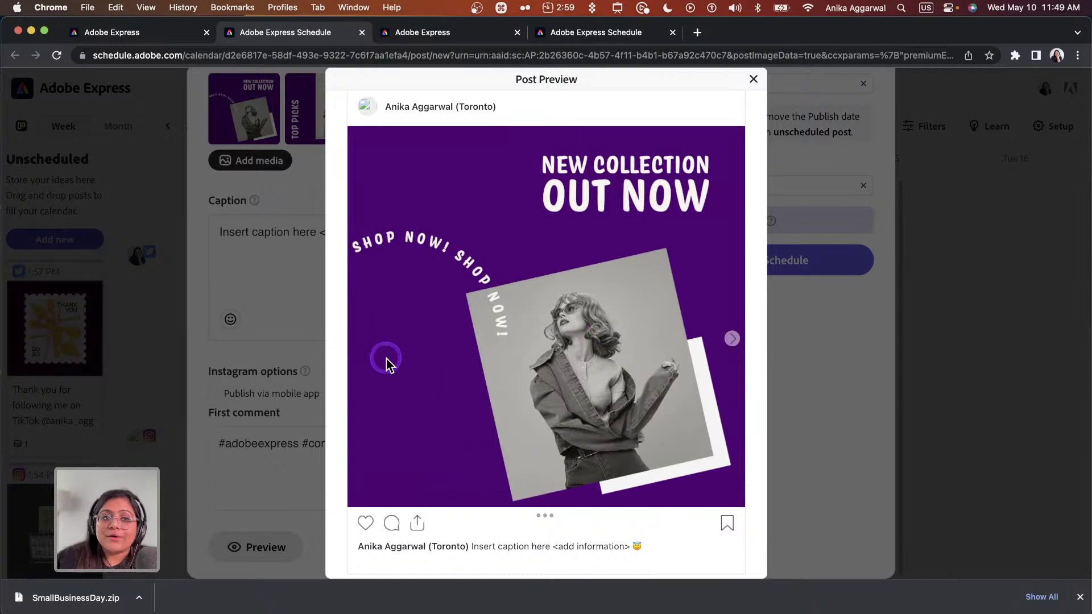
pyautogui.scroll(-1, 399, 362)
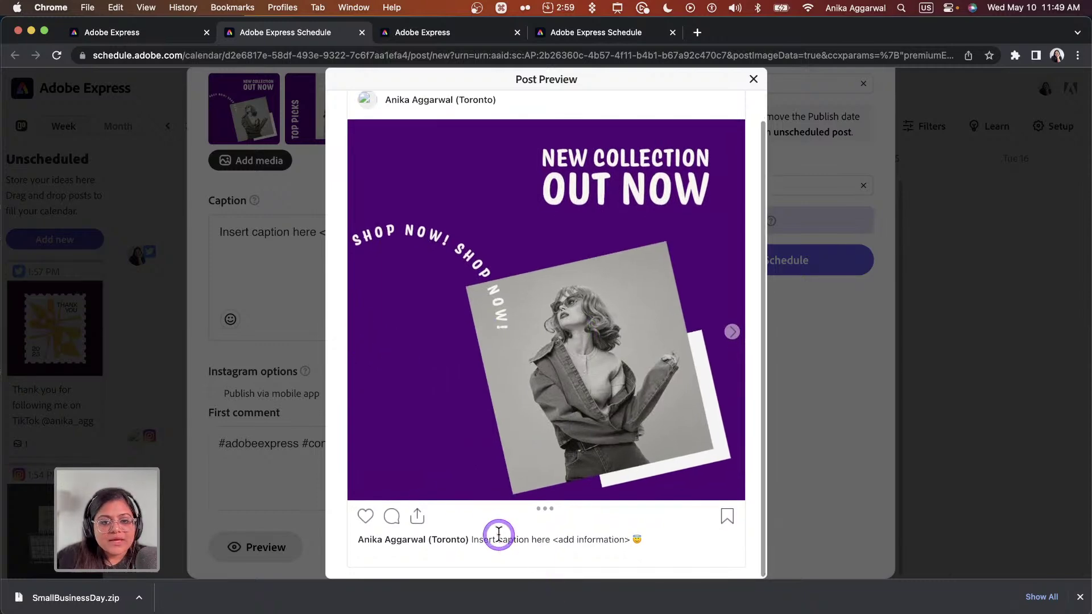
pyautogui.click(753, 79)
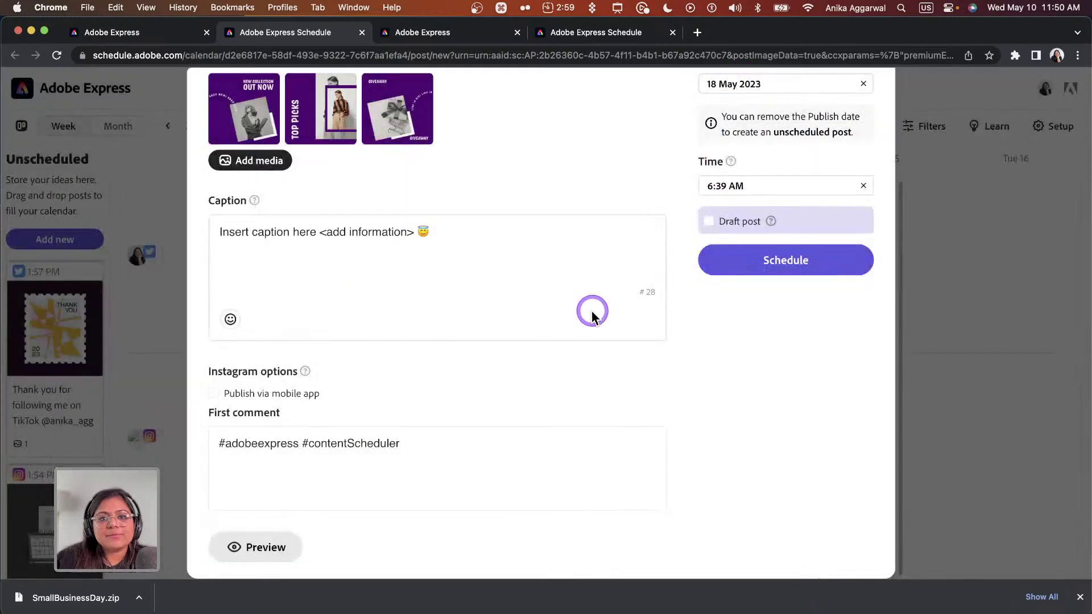
# - Add Facebook and LinkedIn as channels alongside Instagram and schedule the post
pyautogui.scroll(3, 592, 310)
pyautogui.click(752, 404)
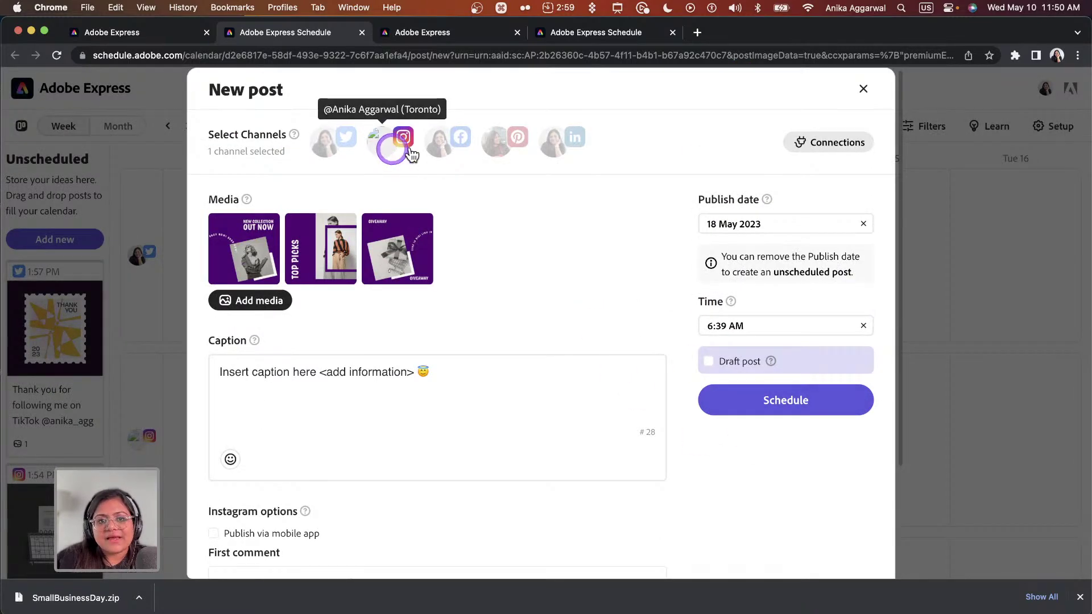
pyautogui.click(439, 149)
pyautogui.click(551, 146)
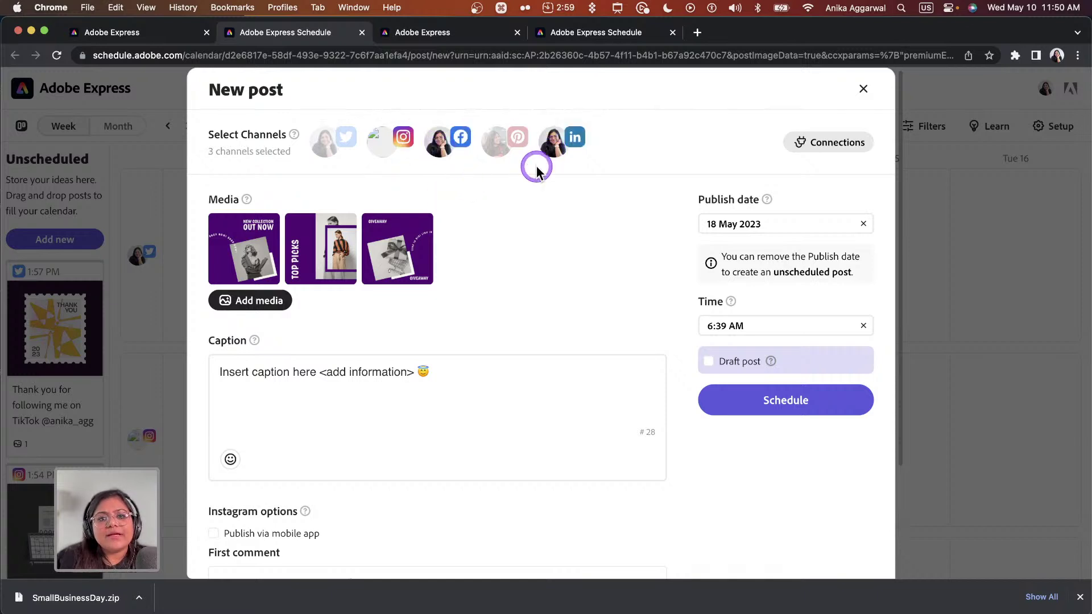
pyautogui.click(768, 408)
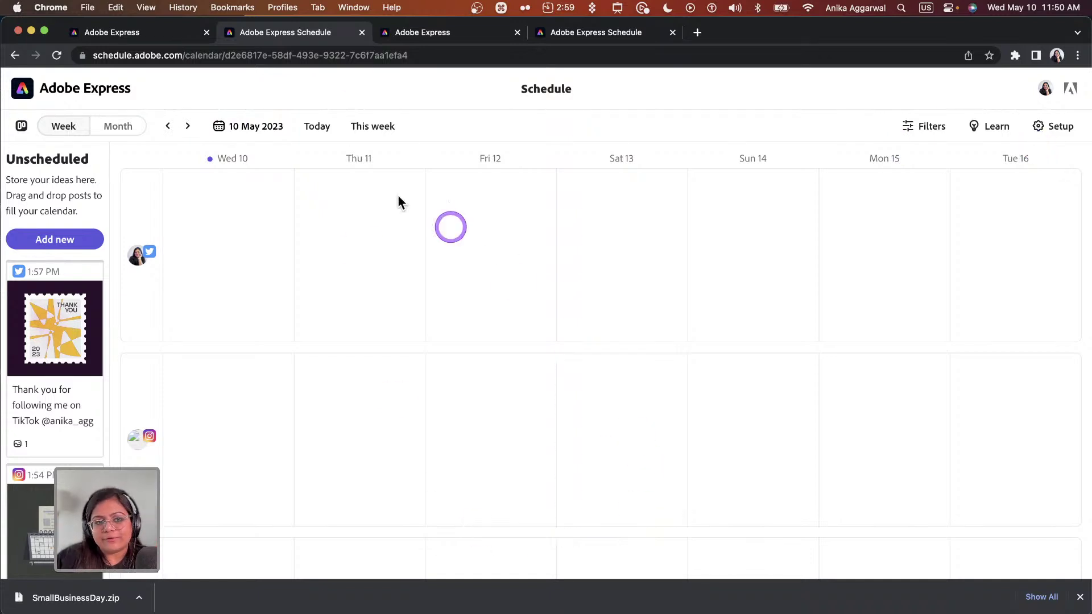
# - Show the calendar by month to check the posts on 18 May, and open the post filters
pyautogui.click(117, 127)
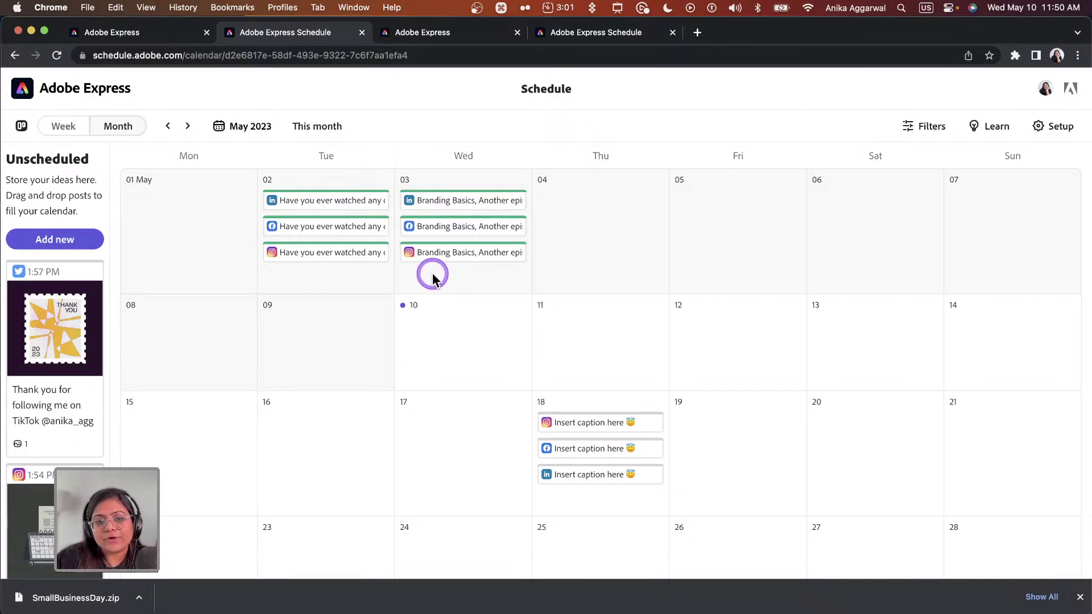
pyautogui.moveTo(458, 197)
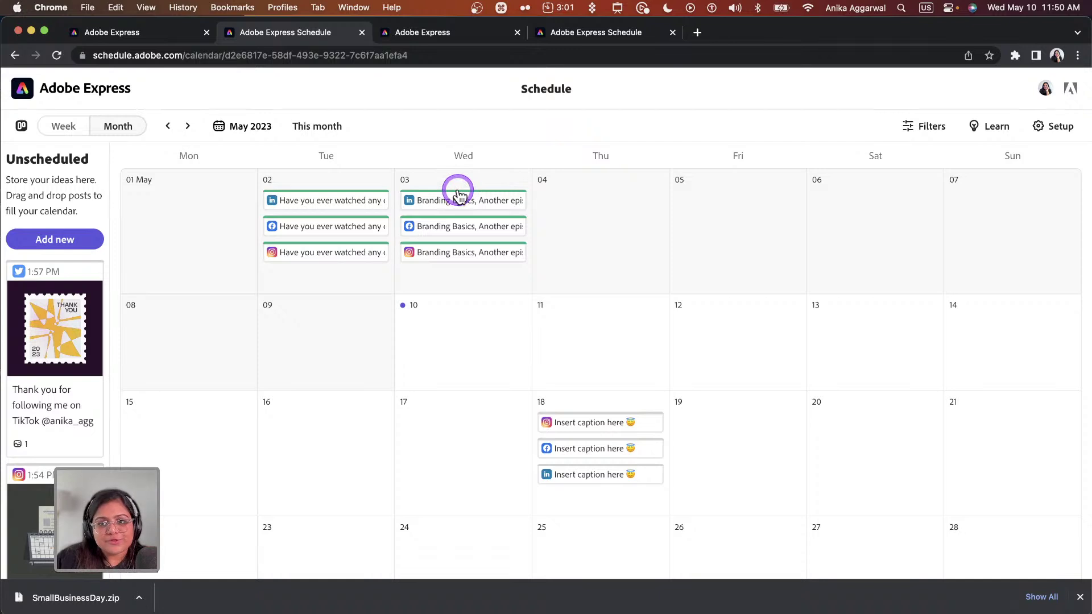
pyautogui.moveTo(608, 406)
pyautogui.moveTo(602, 436)
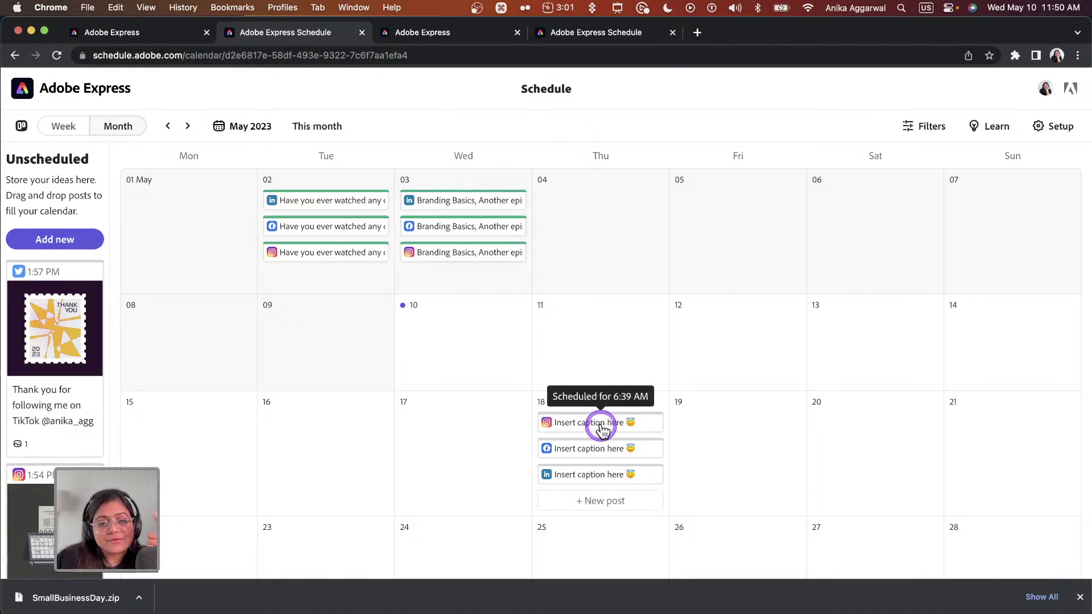
pyautogui.click(928, 128)
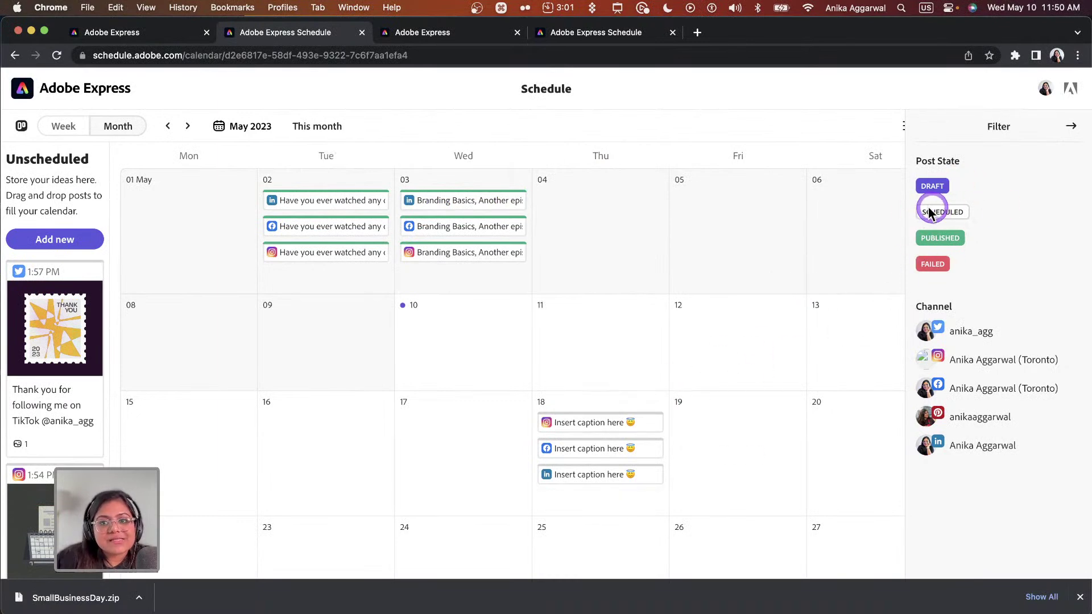
pyautogui.moveTo(586, 426)
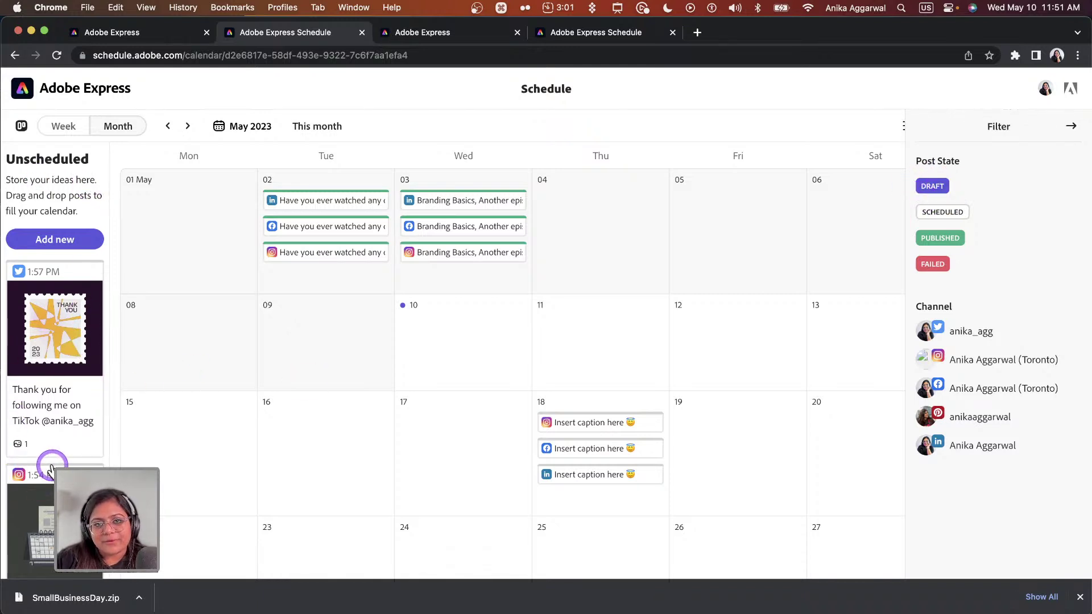
# - Mark the unscheduled Twitter thank-you post as a draft and save the change
pyautogui.click(38, 355)
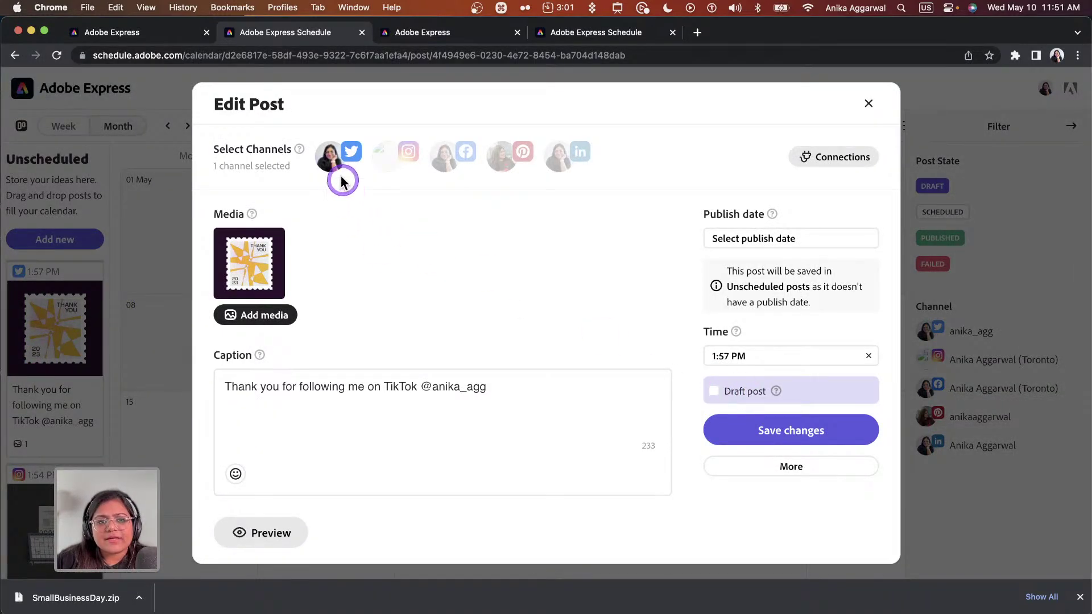
pyautogui.click(714, 391)
pyautogui.click(787, 438)
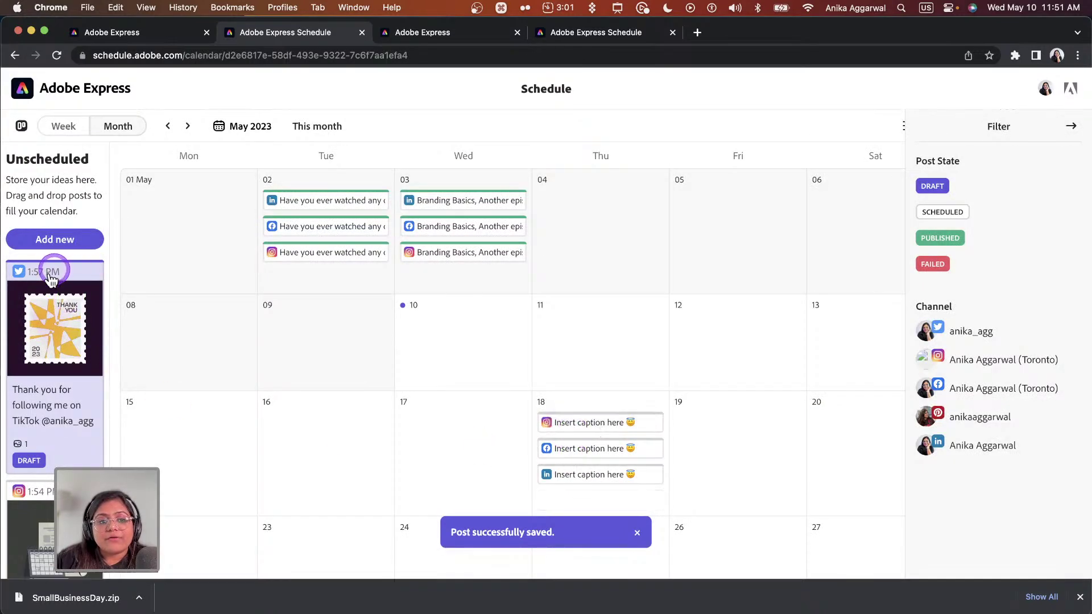
# - Mark the unscheduled Instagram post "Content Scheduler in Adobe Express" as a draft and save the change
pyautogui.scroll(-2, 29, 439)
pyautogui.click(29, 438)
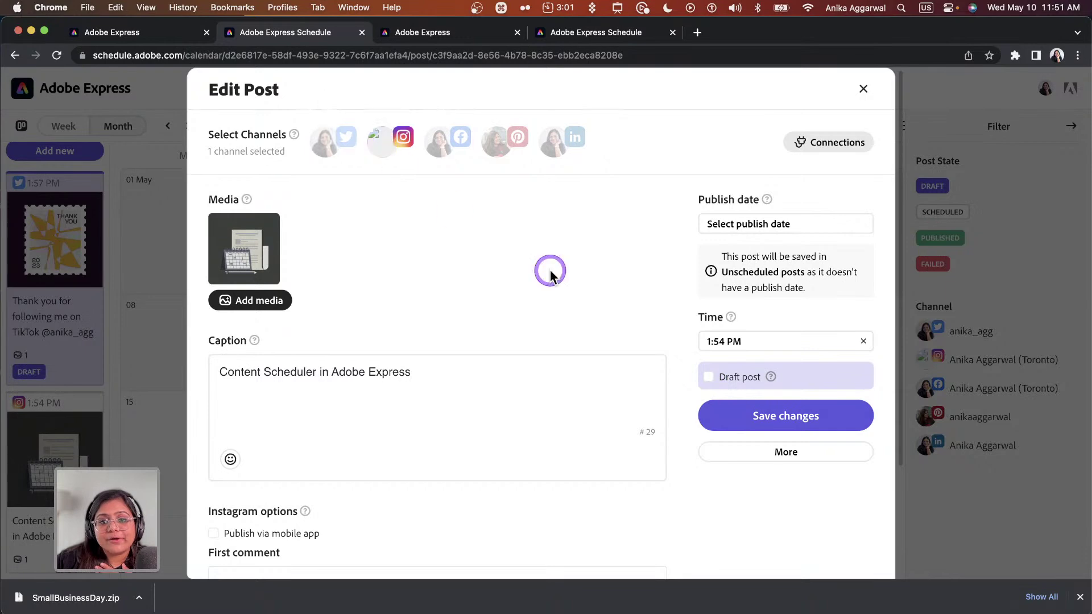
pyautogui.click(714, 380)
pyautogui.click(745, 418)
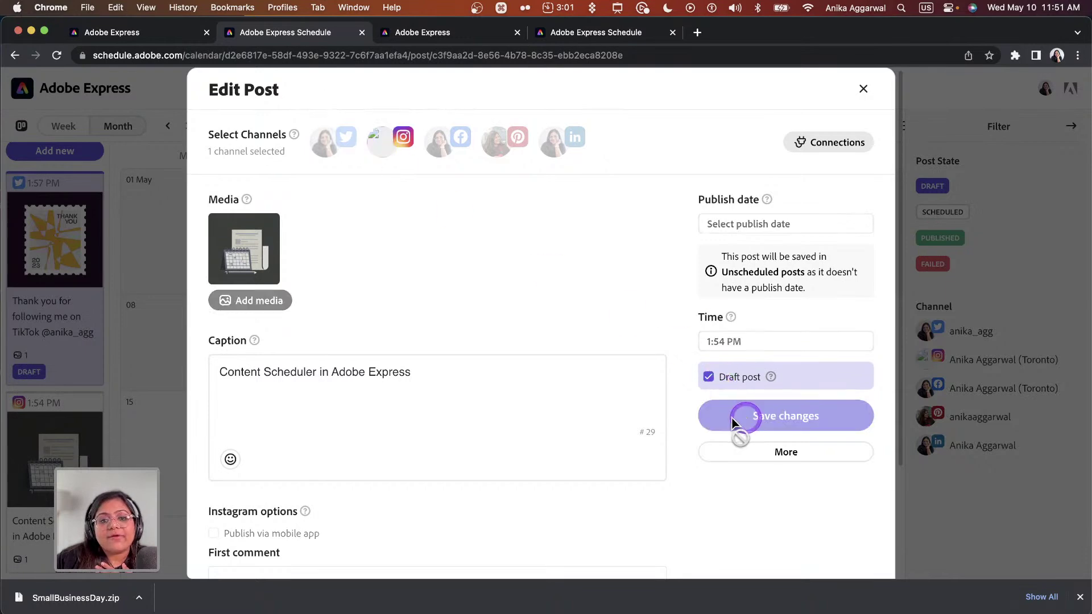
pyautogui.click(63, 417)
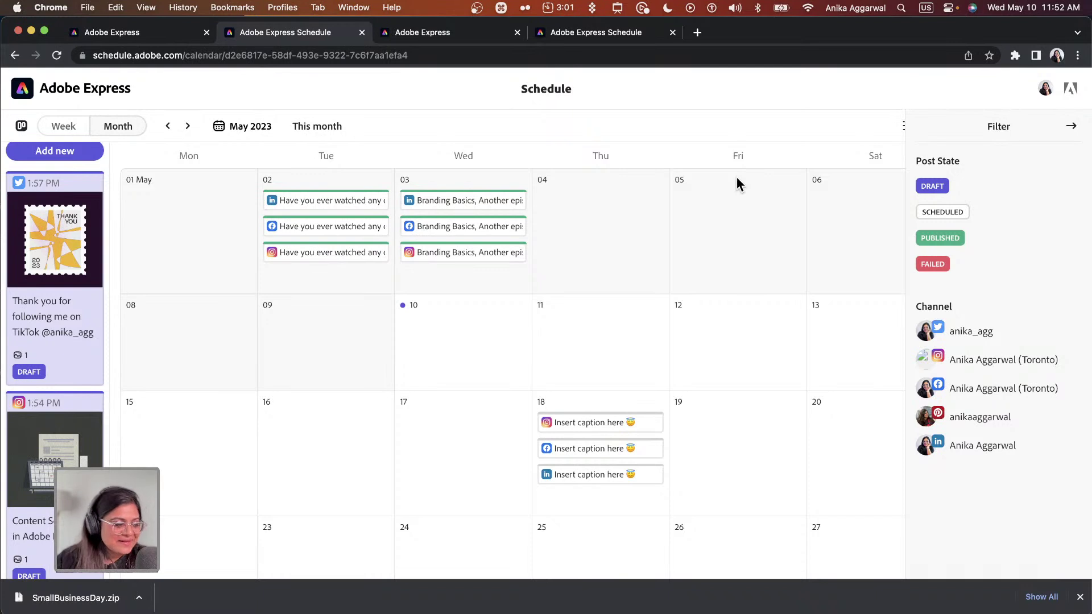
# - Reschedule the Facebook post from 18 May to 19 May and the LinkedIn post to 2 June, and close the post filters
pyautogui.moveTo(585, 453)
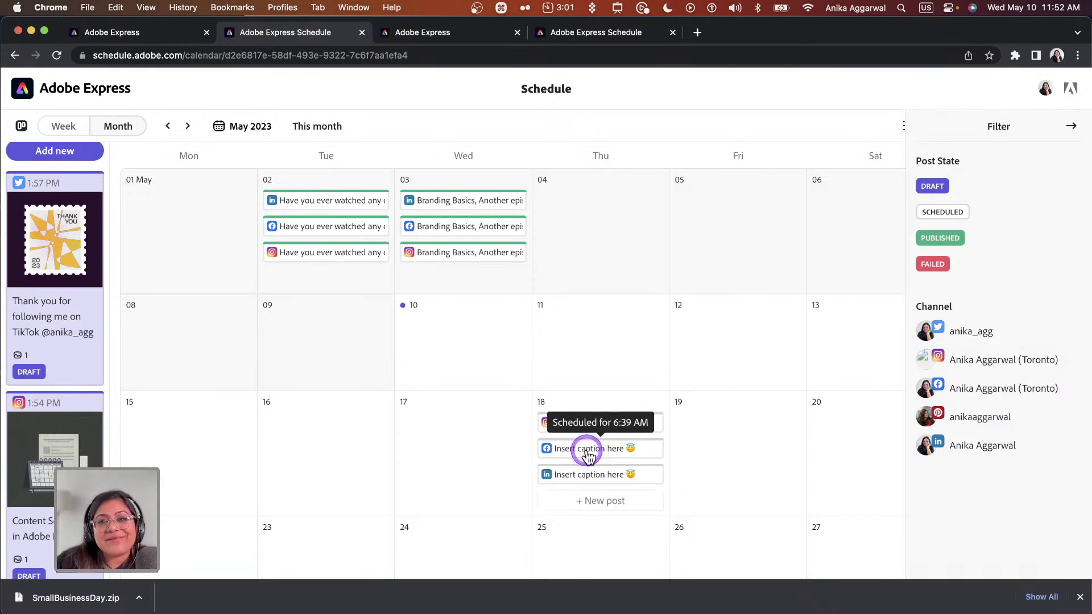
pyautogui.moveTo(588, 455); pyautogui.dragTo(725, 421)
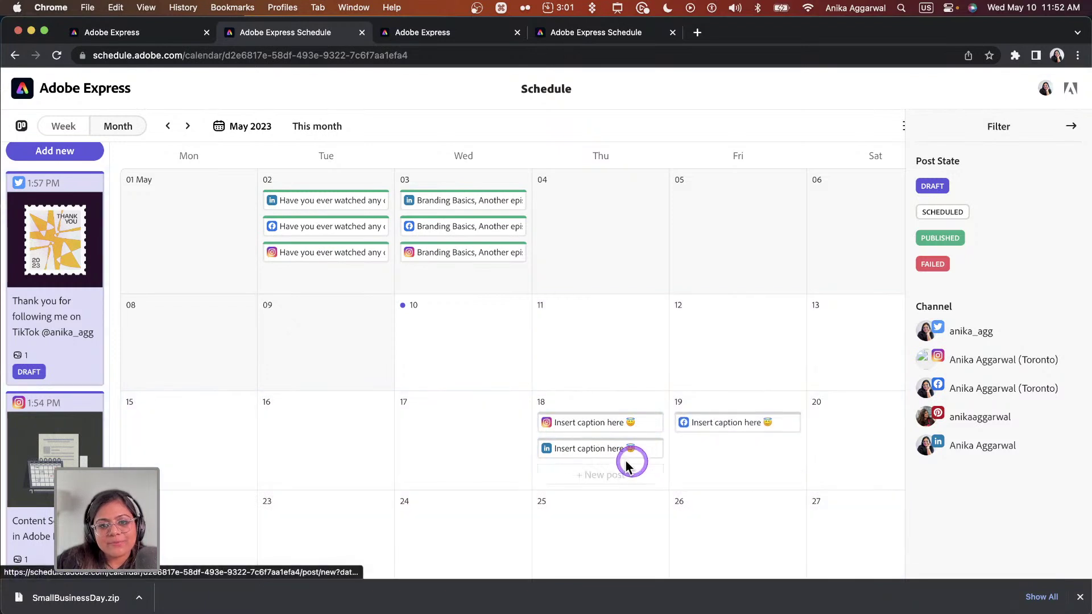
pyautogui.moveTo(604, 451); pyautogui.dragTo(463, 348)
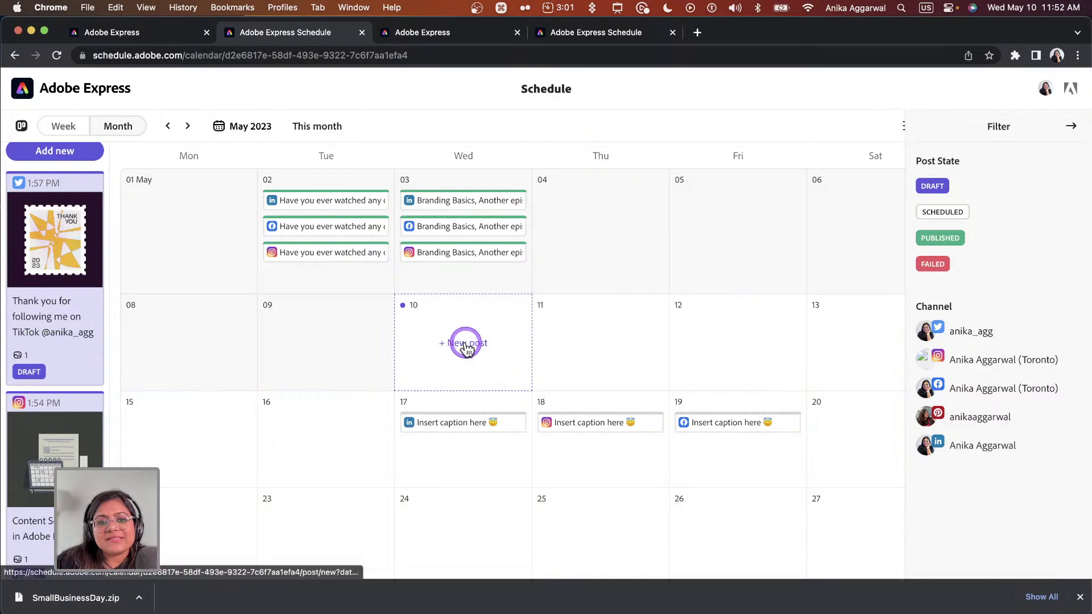
pyautogui.moveTo(478, 421); pyautogui.dragTo(622, 517)
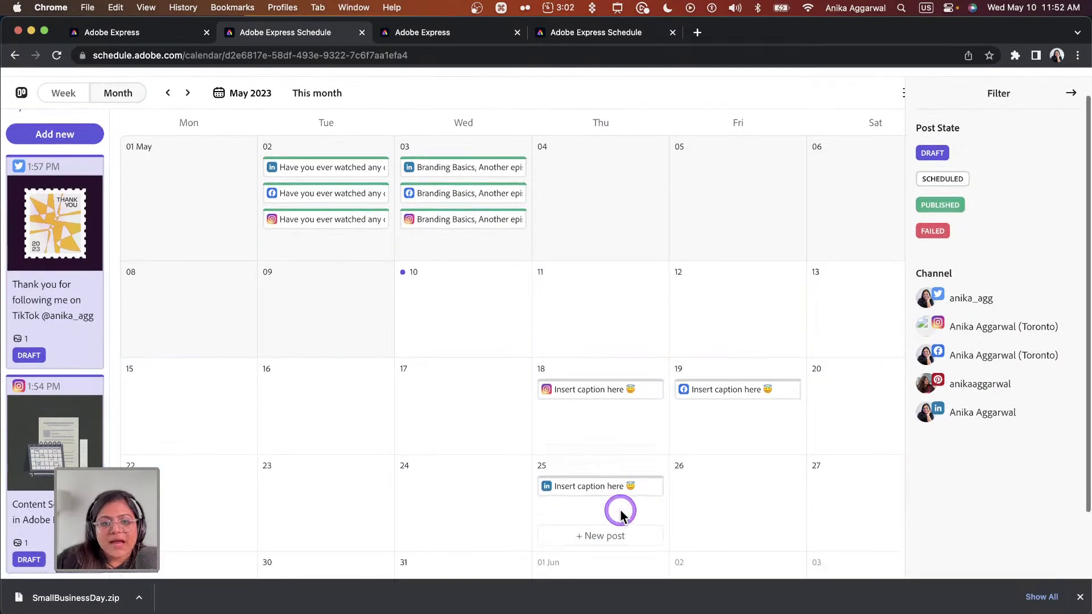
pyautogui.scroll(-3, 621, 512)
pyautogui.moveTo(597, 411); pyautogui.dragTo(762, 551)
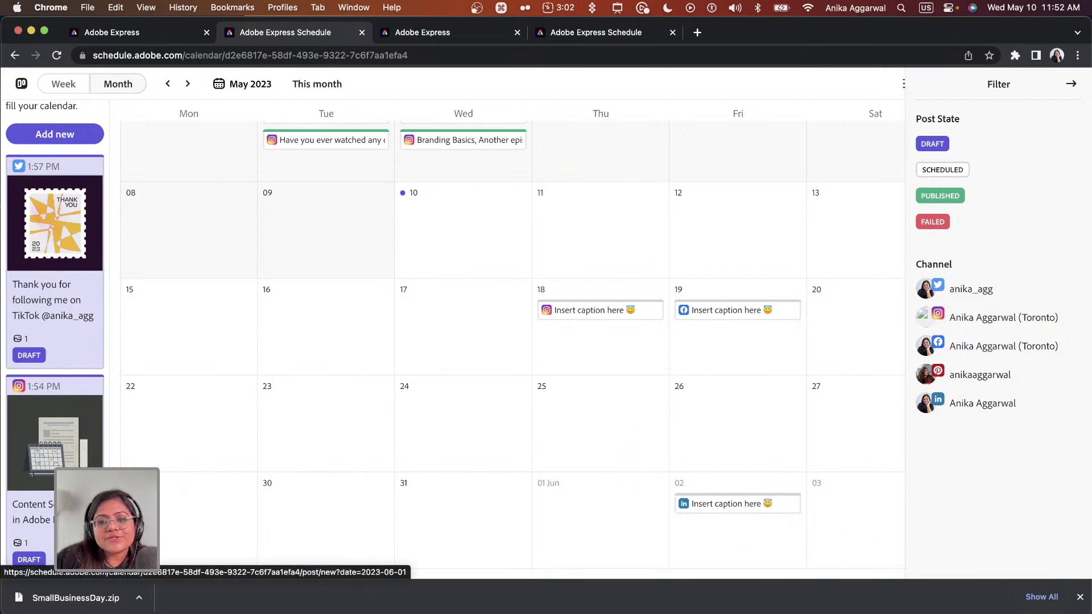
pyautogui.click(1080, 597)
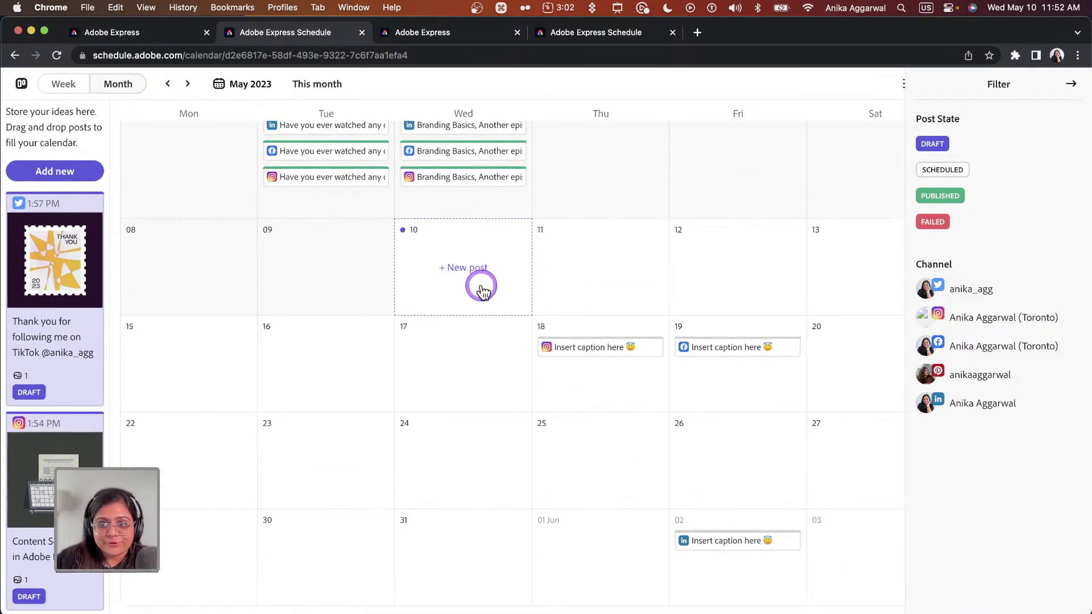
pyautogui.click(1071, 84)
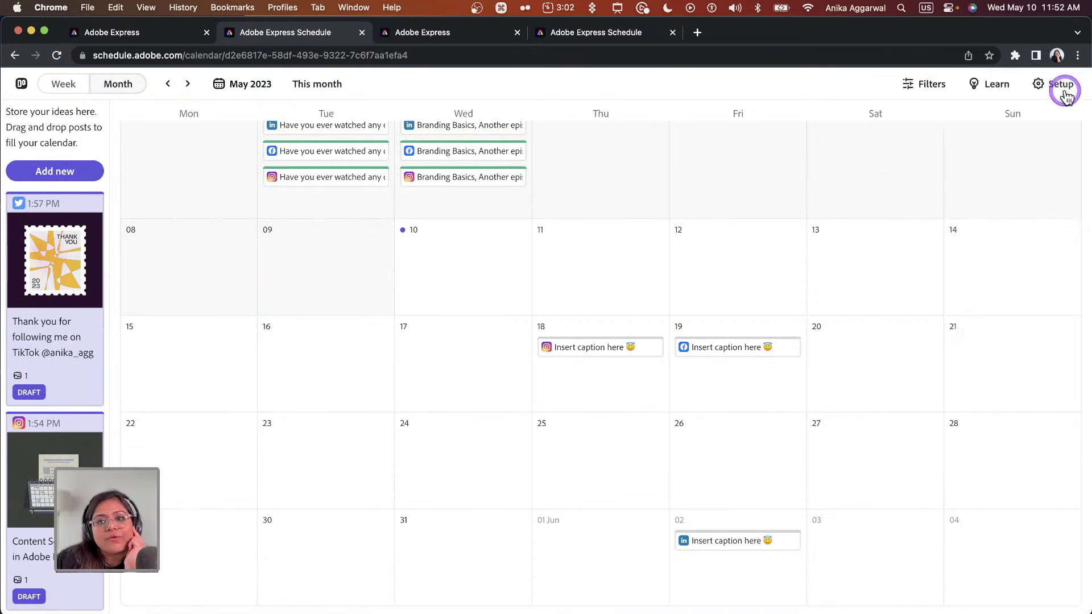
# - Open the Content Scheduler help overview, dismiss the regional site prompt and read through the page
pyautogui.click(994, 85)
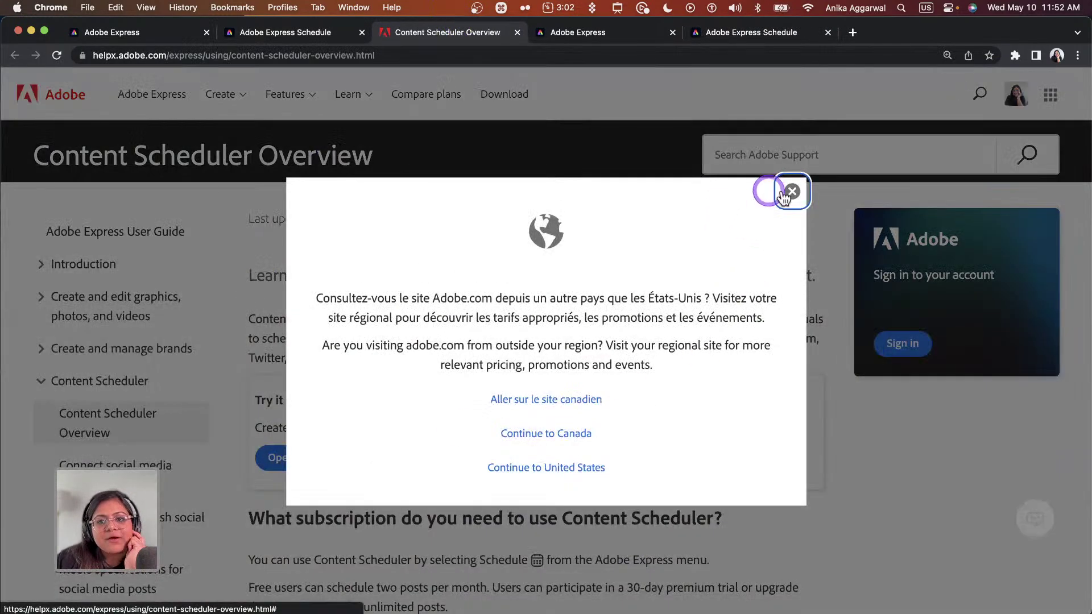
pyautogui.click(791, 188)
pyautogui.scroll(-12, 551, 386)
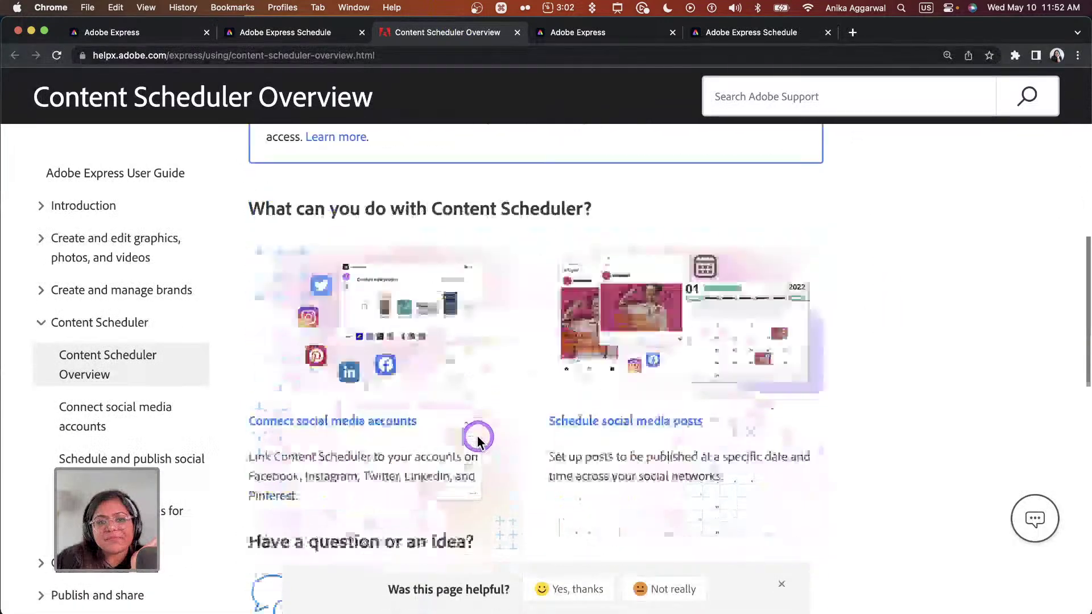
pyautogui.scroll(-5, 480, 440)
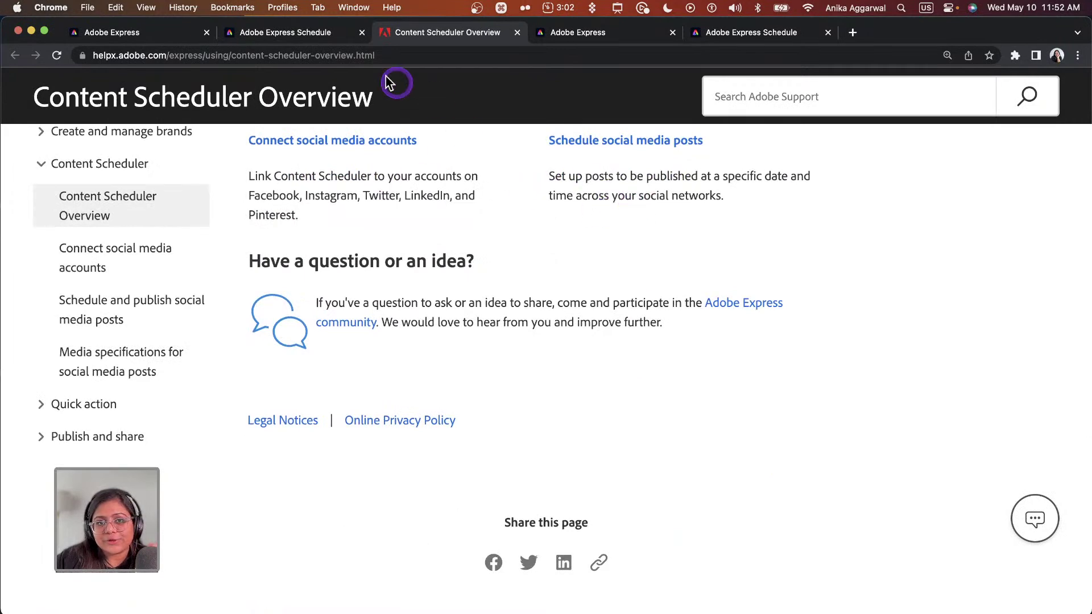
# - Return to the schedule calendar and review the connected social channels in the setup
pyautogui.click(267, 34)
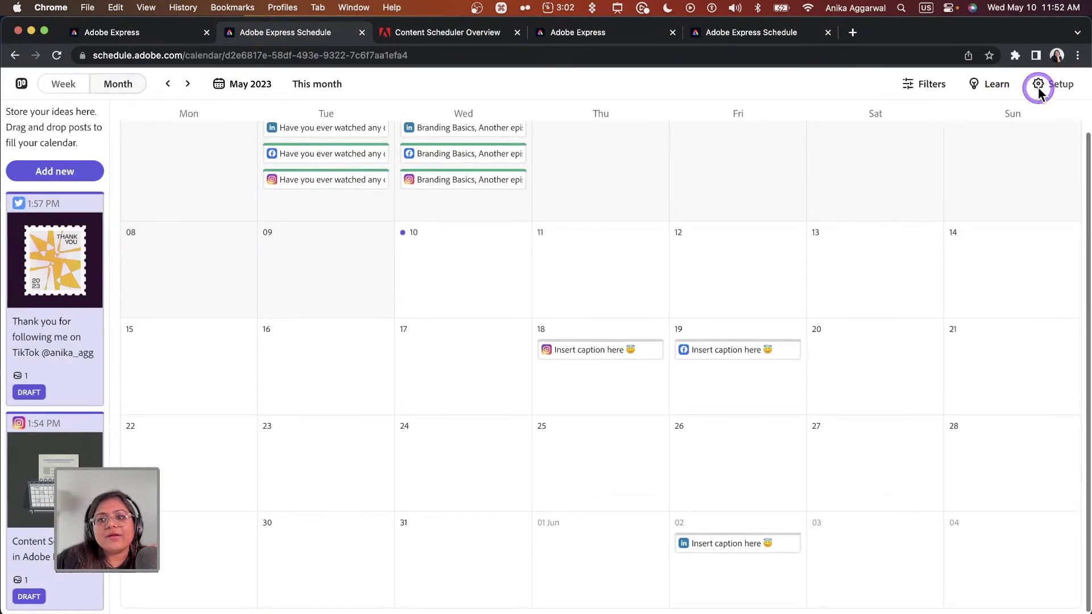
pyautogui.click(1038, 85)
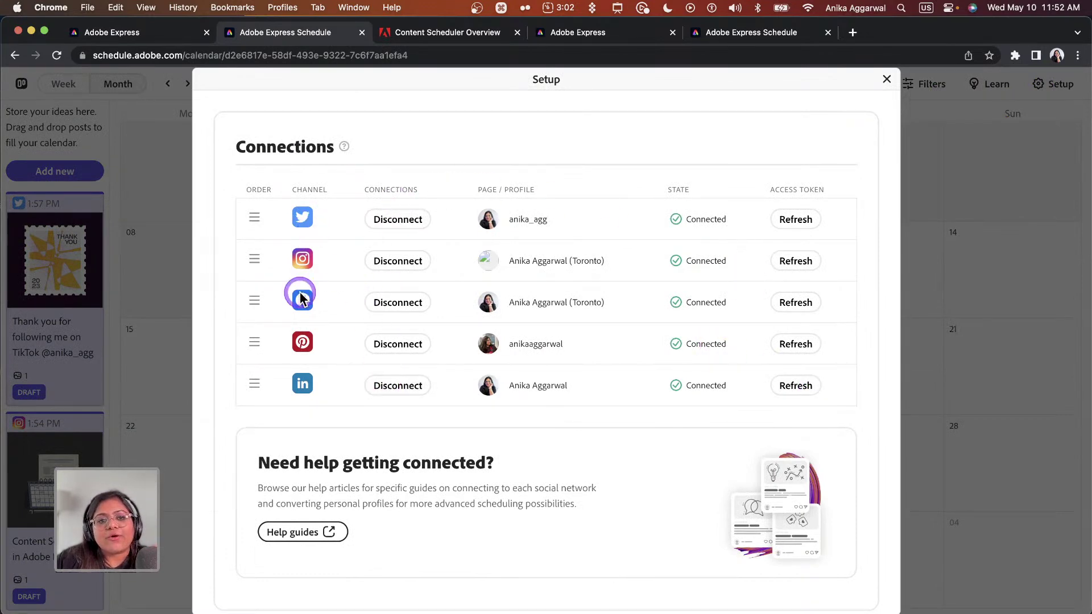
pyautogui.click(887, 79)
pyautogui.scroll(1, 463, 381)
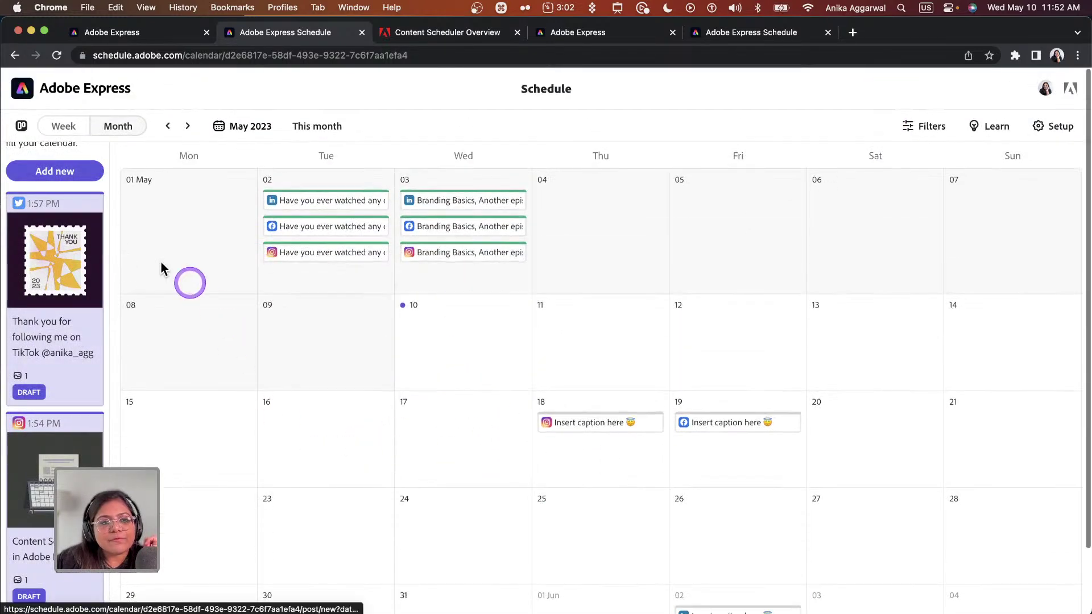
# - Start a new post for the Pinterest channel and add SmallBusinessDay-3.png from the device as its media
pyautogui.click(74, 172)
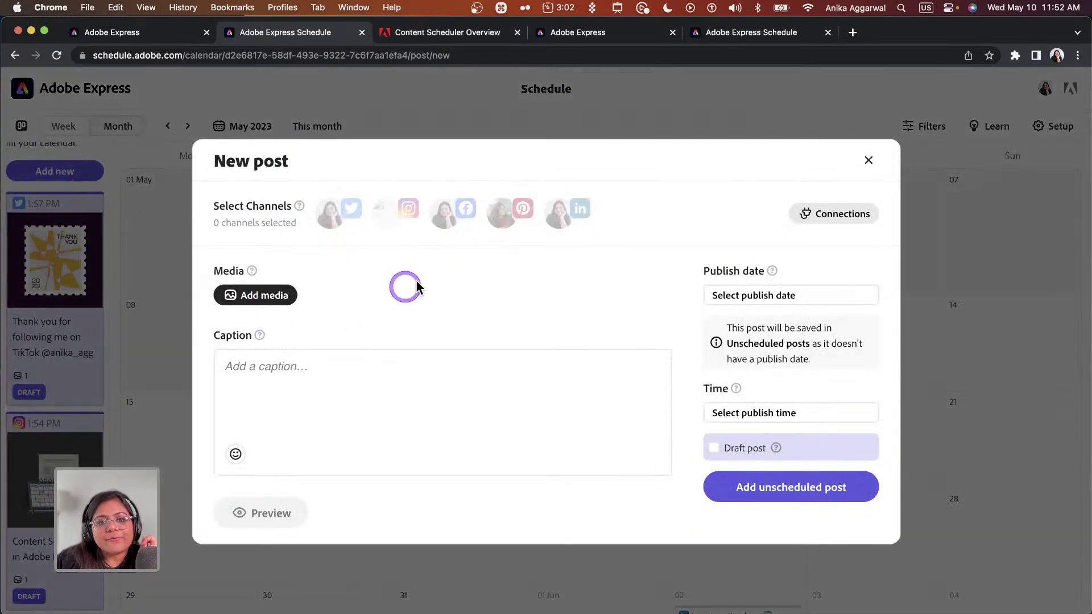
pyautogui.click(508, 221)
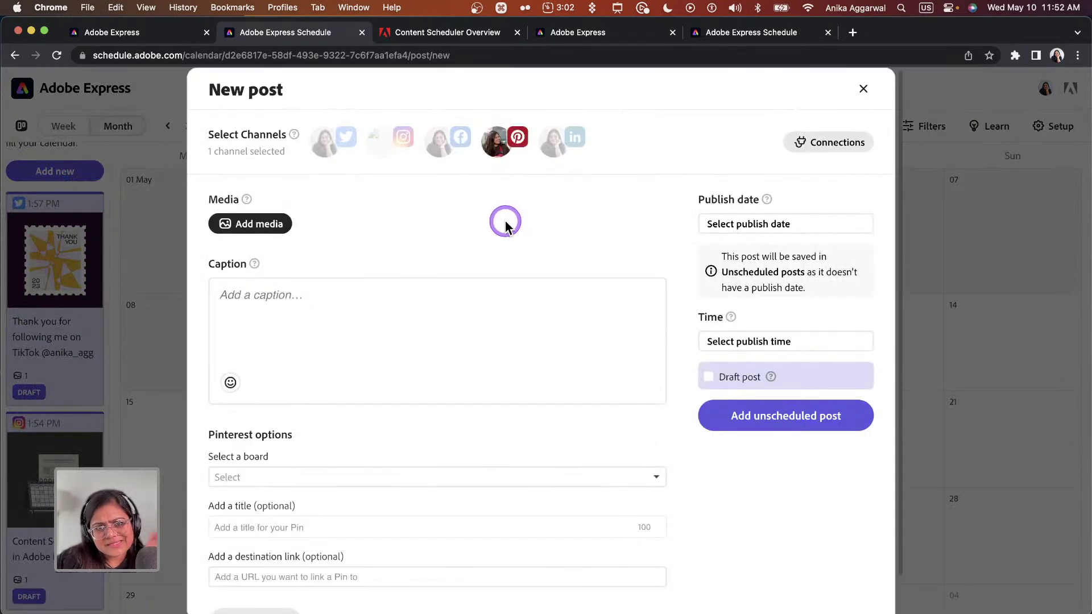
pyautogui.click(253, 228)
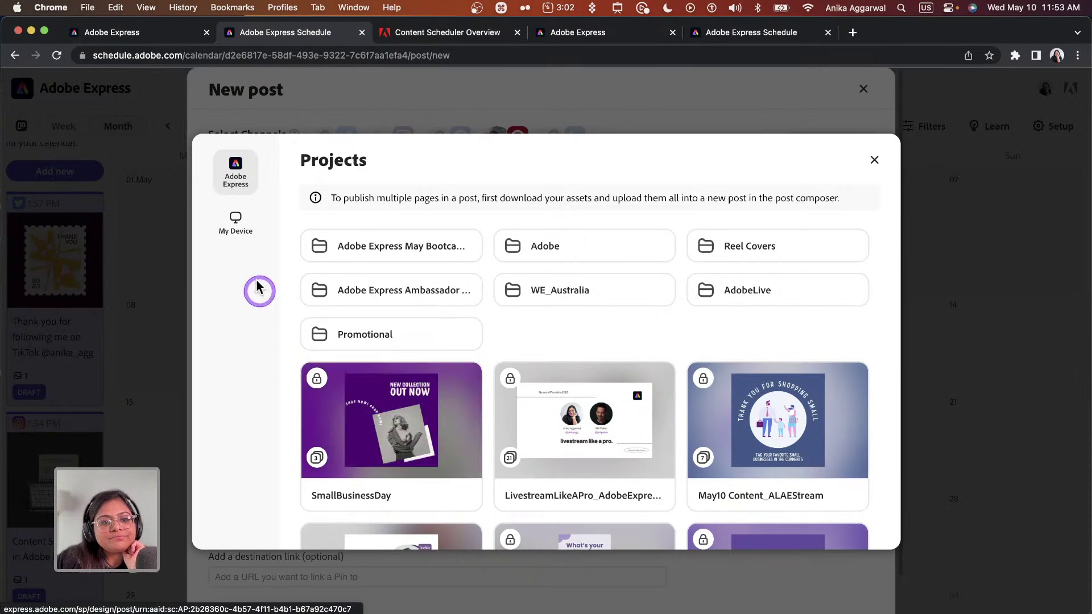
pyautogui.click(234, 223)
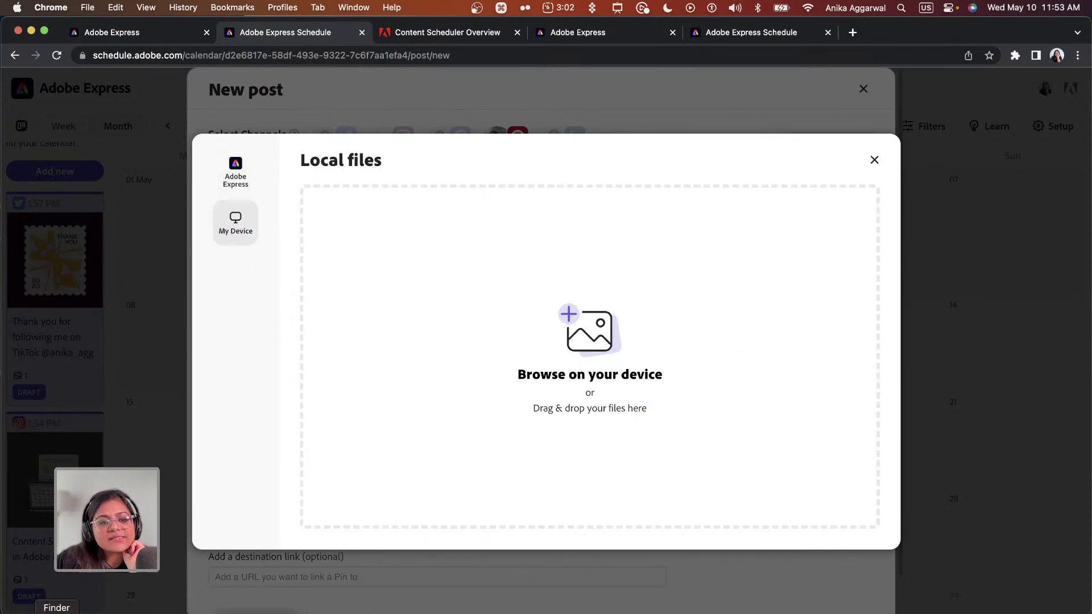
pyautogui.click(57, 611)
pyautogui.moveTo(169, 185); pyautogui.dragTo(666, 356)
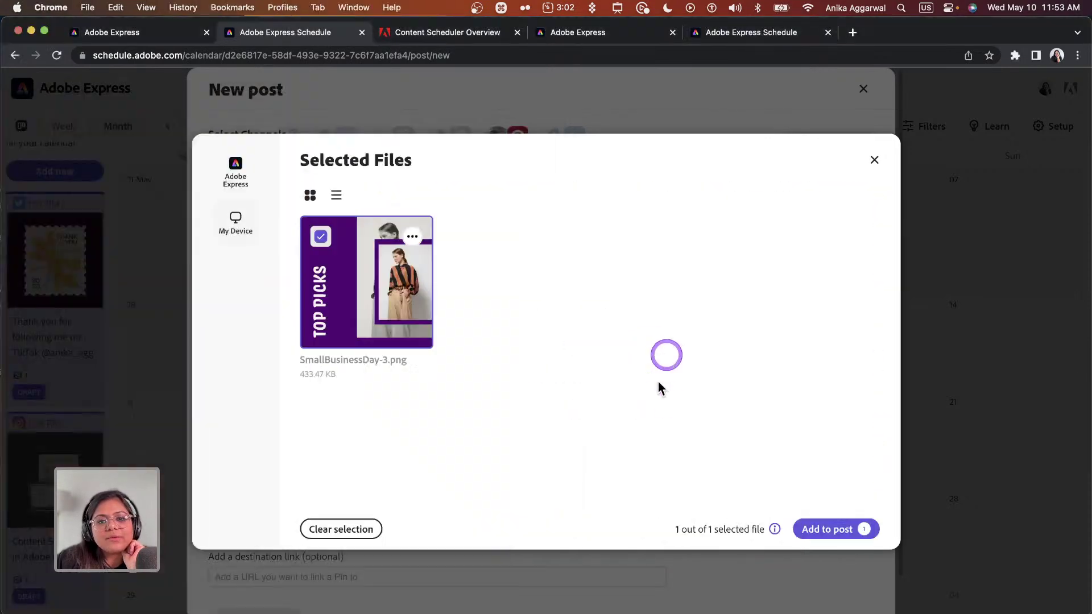
pyautogui.click(818, 532)
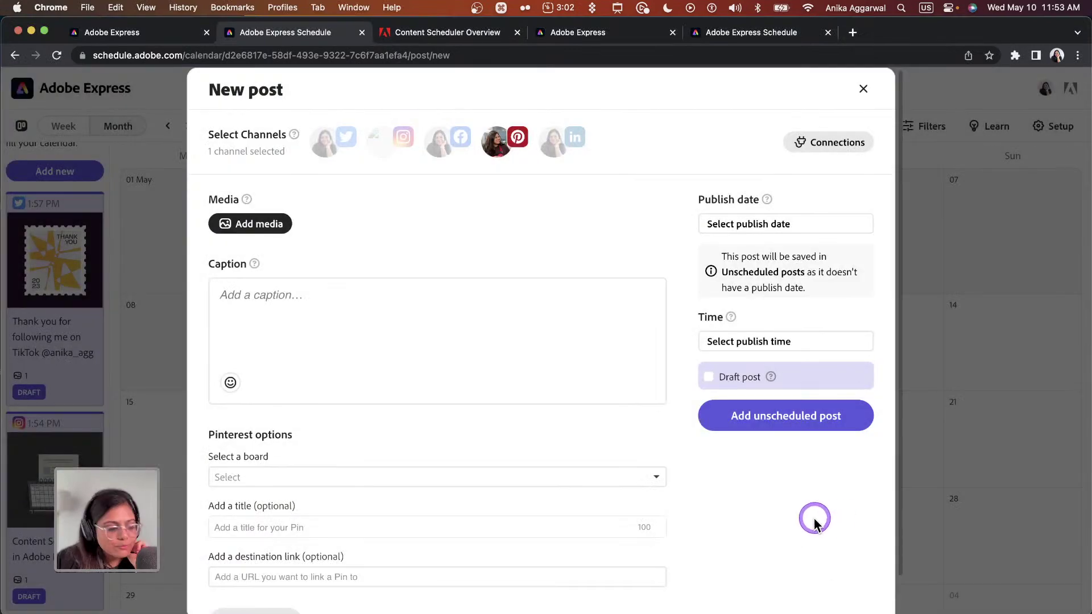
pyautogui.click(251, 305)
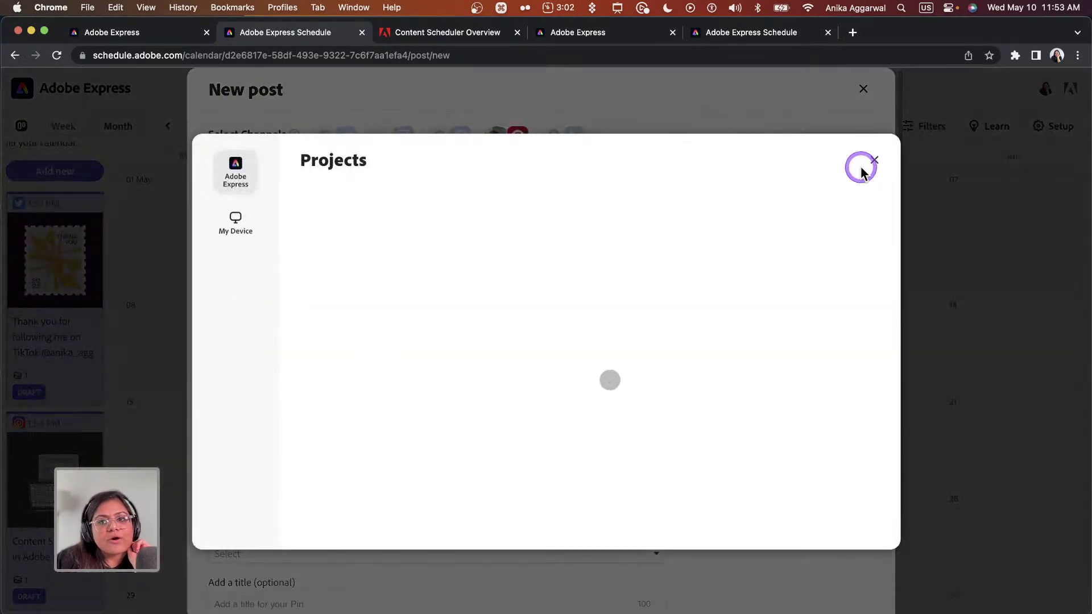
pyautogui.click(864, 168)
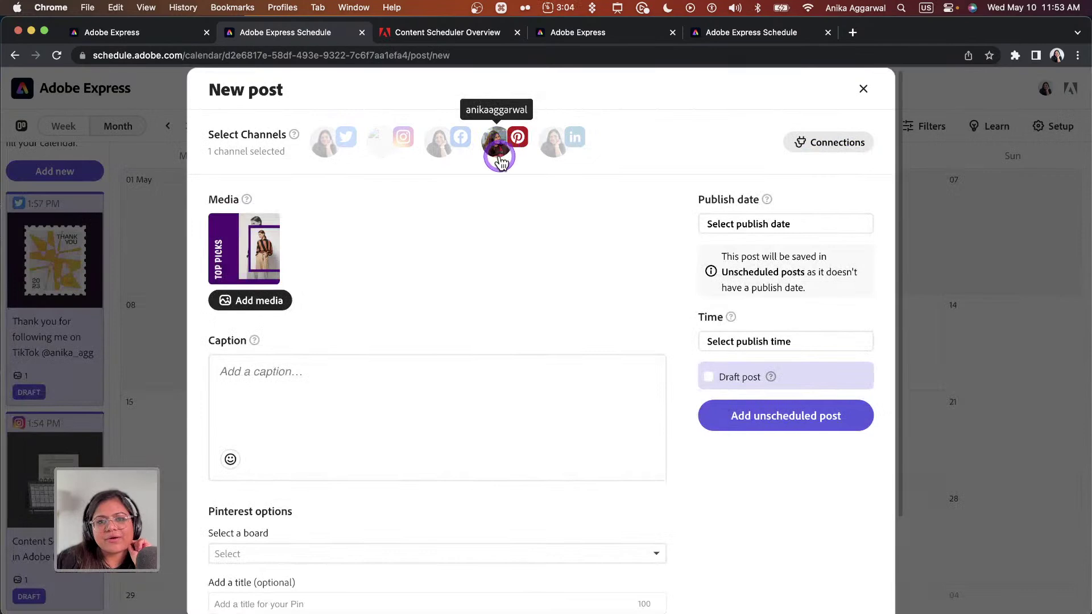
# - Choose the Pinterest board "36 days of type 09" and title the Pin "Demo Post"
pyautogui.scroll(-5, 523, 305)
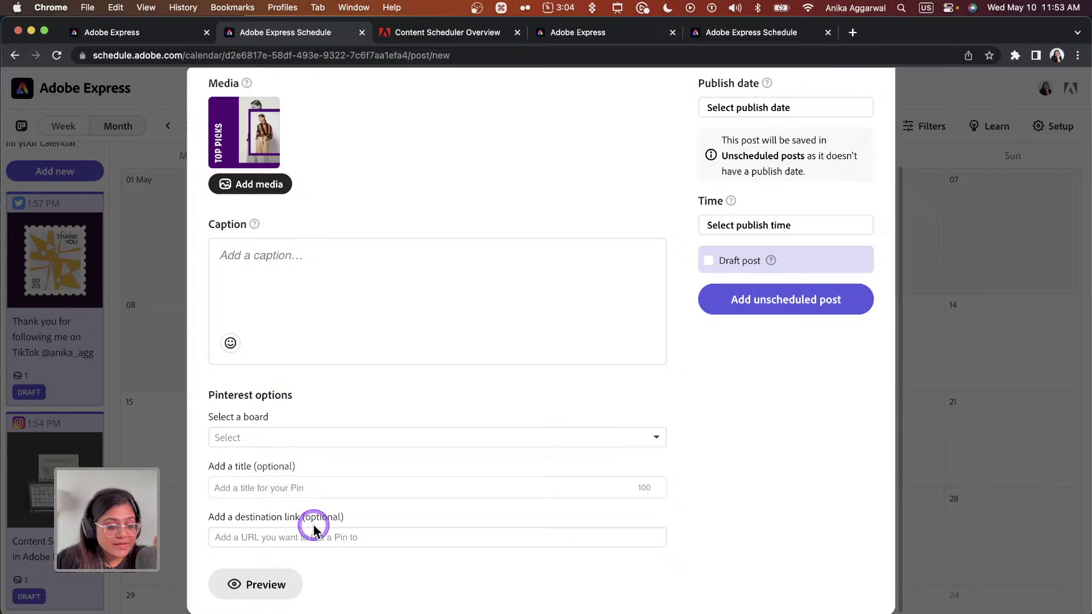
pyautogui.click(349, 439)
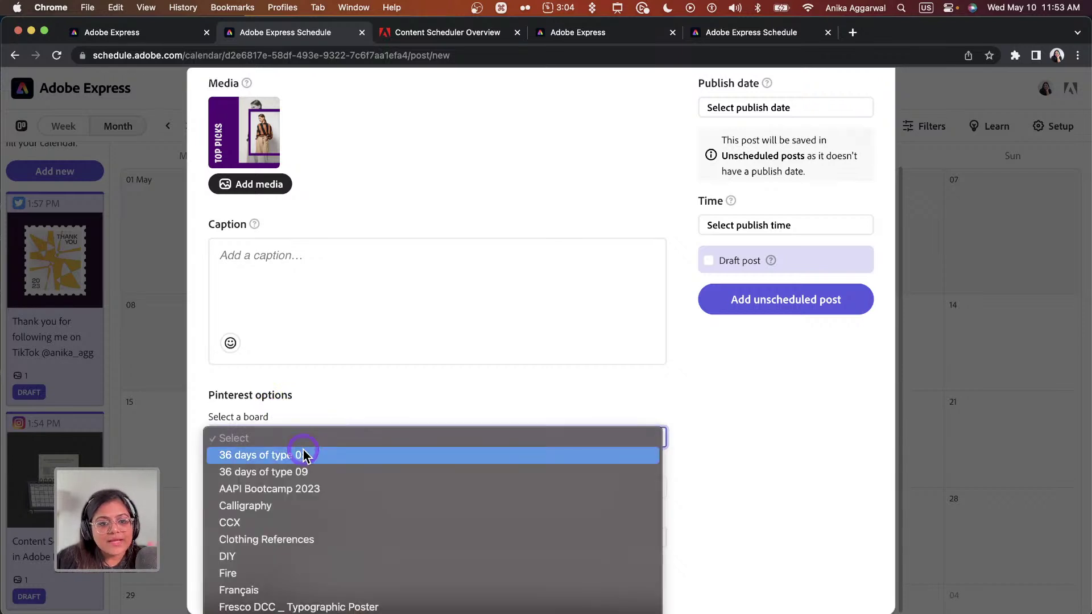
pyautogui.scroll(-3, 306, 455)
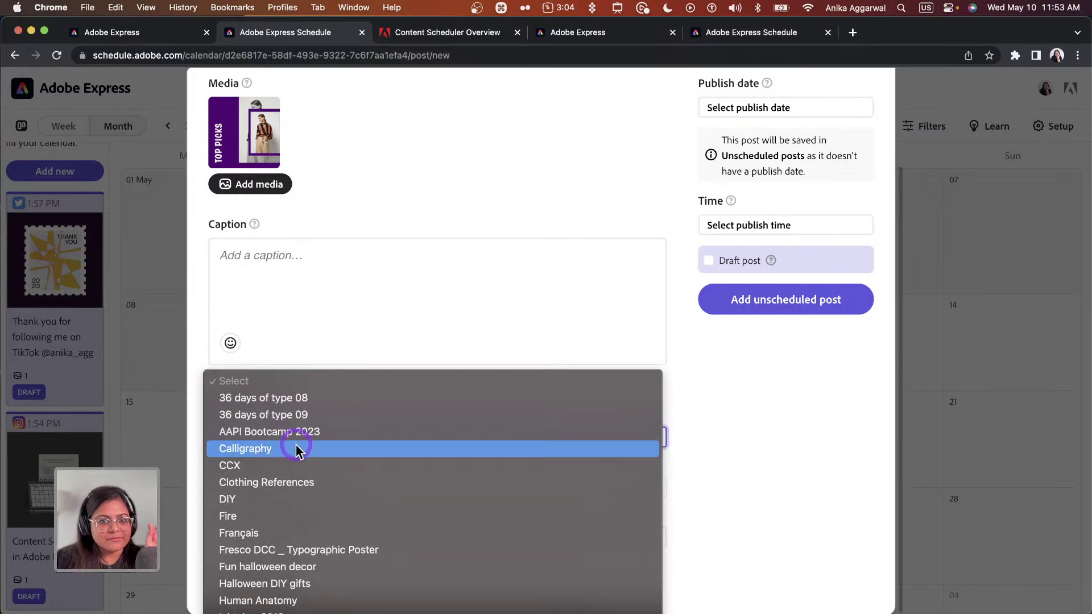
pyautogui.click(311, 419)
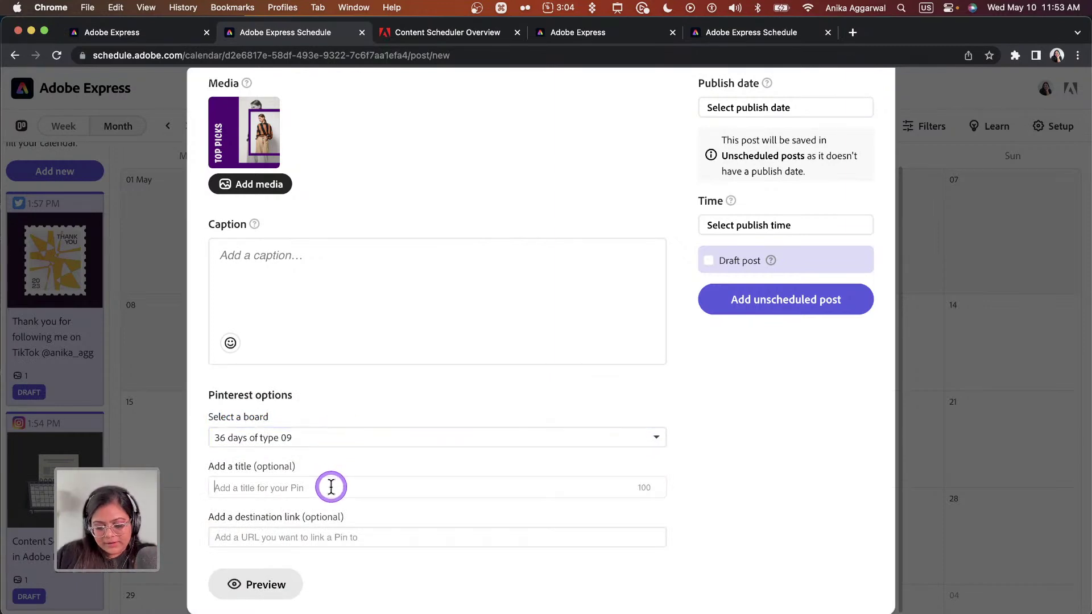
pyautogui.press('shift')
pyautogui.write('Demo Post')
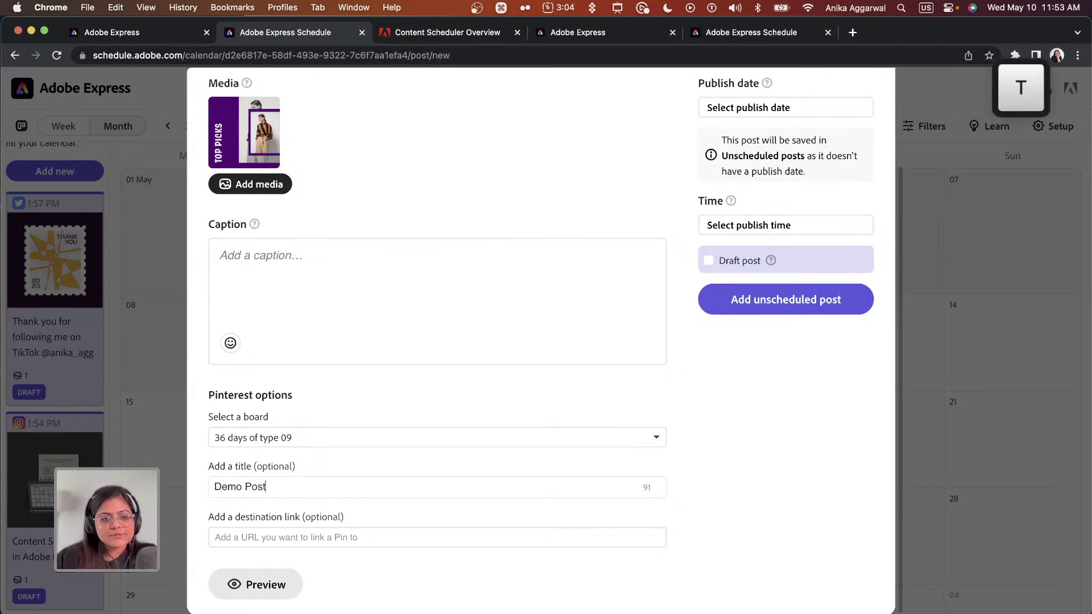
# - Set the Pin's destination link to bit.ly/adobeliveyoutube and preview the post
pyautogui.click(347, 482)
pyautogui.click(380, 541)
pyautogui.moveTo(275, 153)
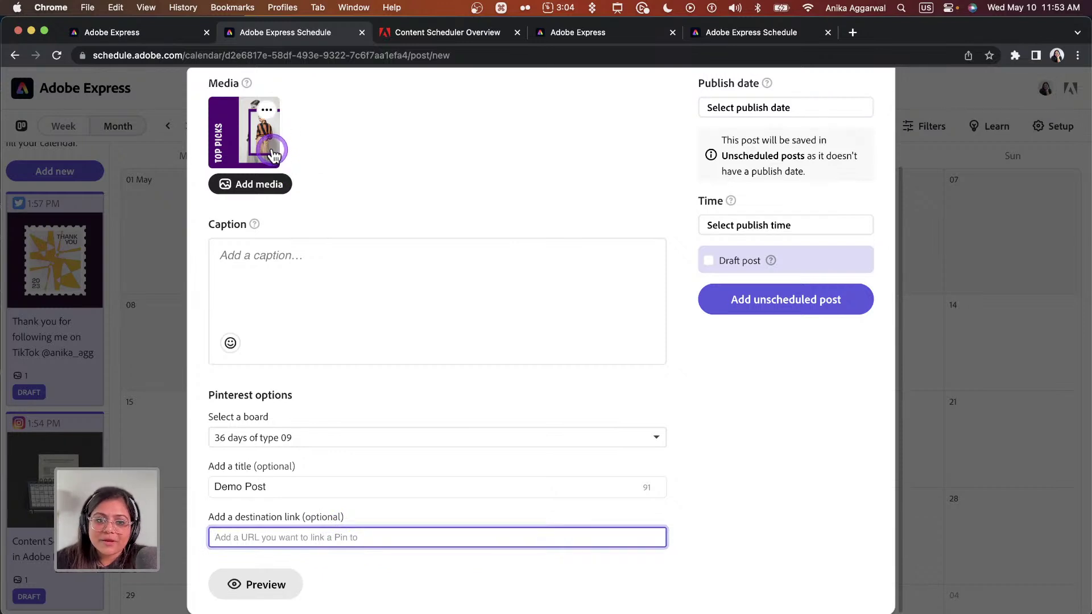
pyautogui.write('bit.ly/adobeliveyoutube')
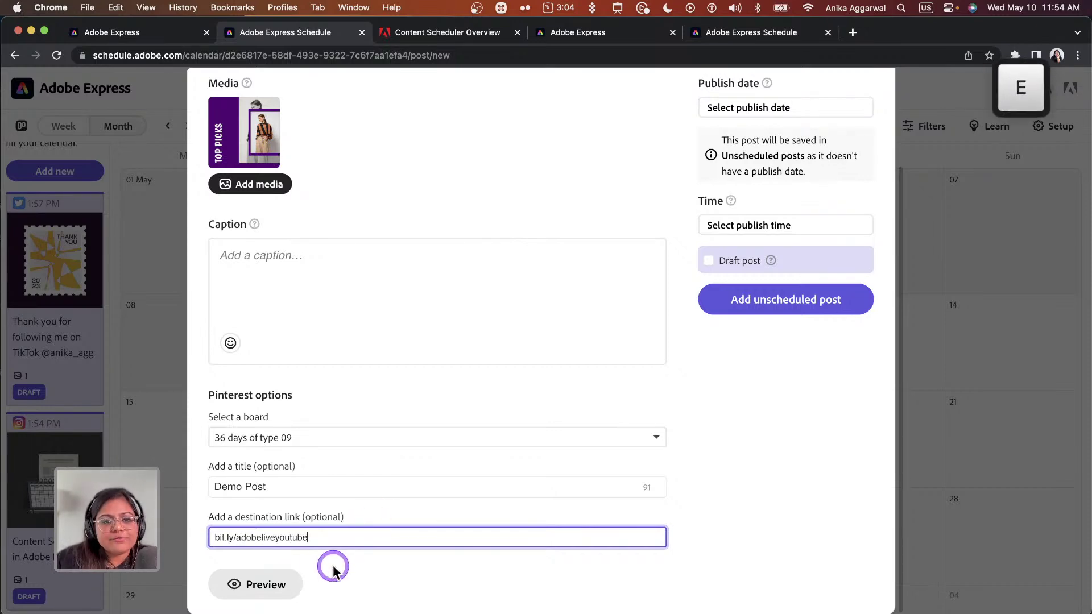
pyautogui.click(254, 573)
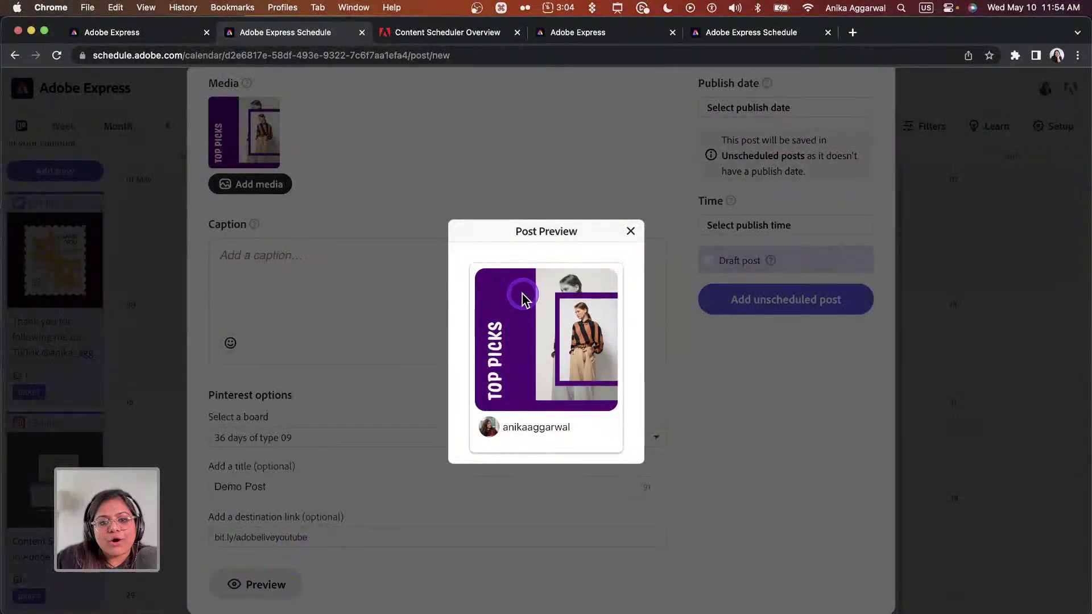
pyautogui.click(547, 404)
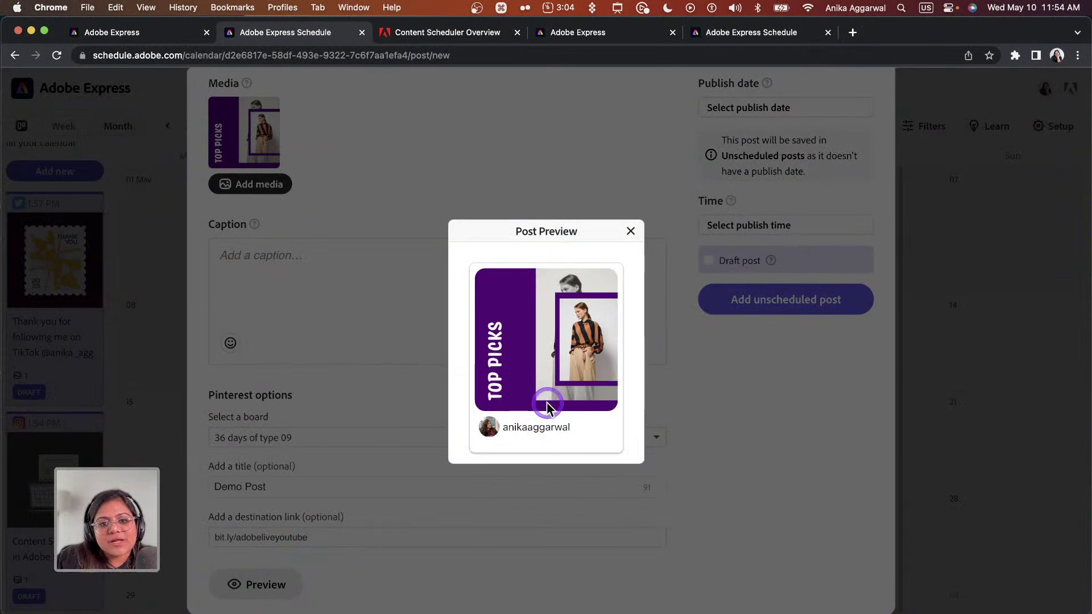
pyautogui.click(631, 231)
# - Schedule the Pinterest post for 11 May 2023 at 12:55 PM
pyautogui.scroll(3, 578, 185)
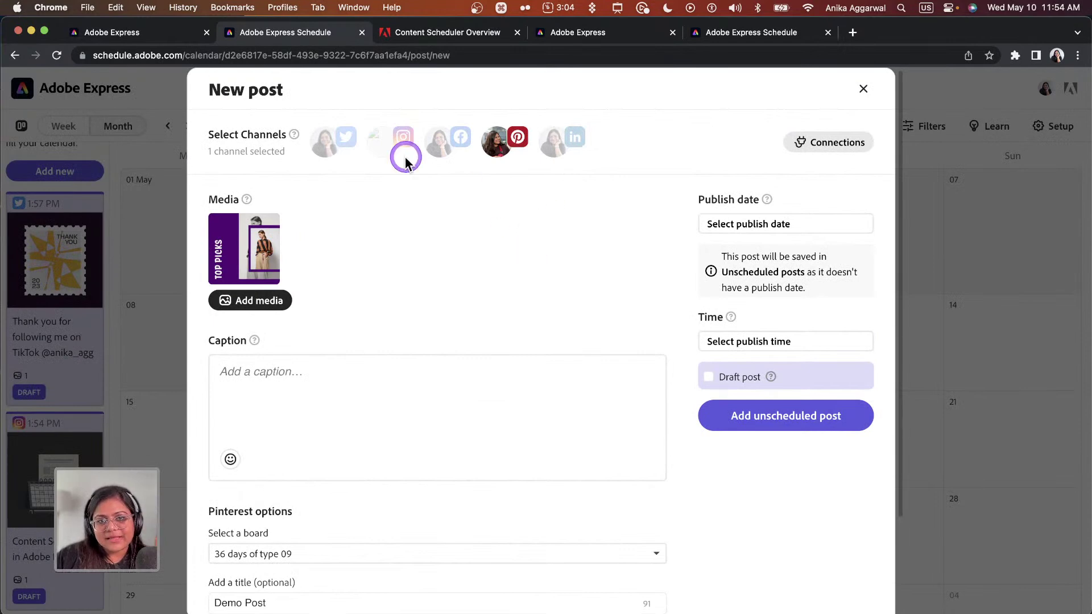
pyautogui.click(779, 219)
pyautogui.click(807, 327)
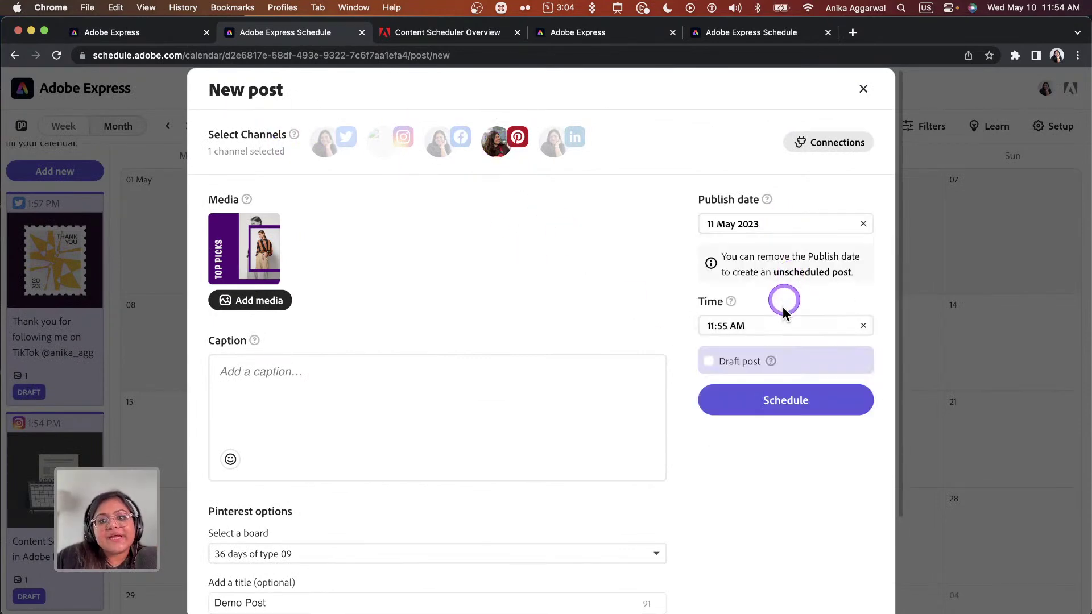
pyautogui.click(779, 325)
pyautogui.click(781, 392)
pyautogui.click(785, 402)
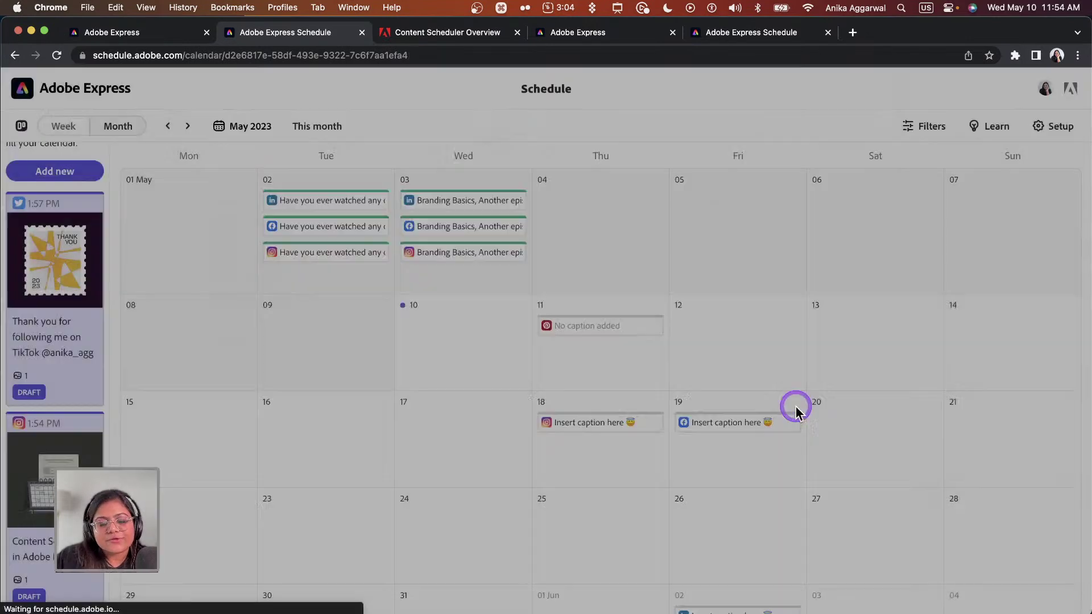
# - Add the caption "Pinterest Content Scheduler in Adobe Express" to the Pinterest post on 11 May and save the changes
pyautogui.moveTo(590, 335)
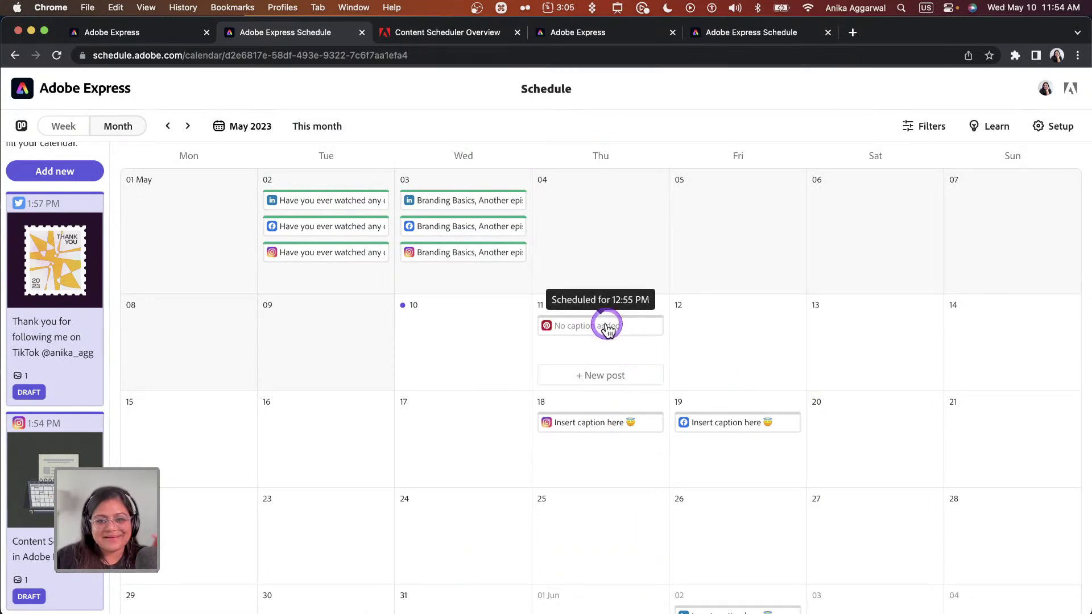
pyautogui.click(607, 328)
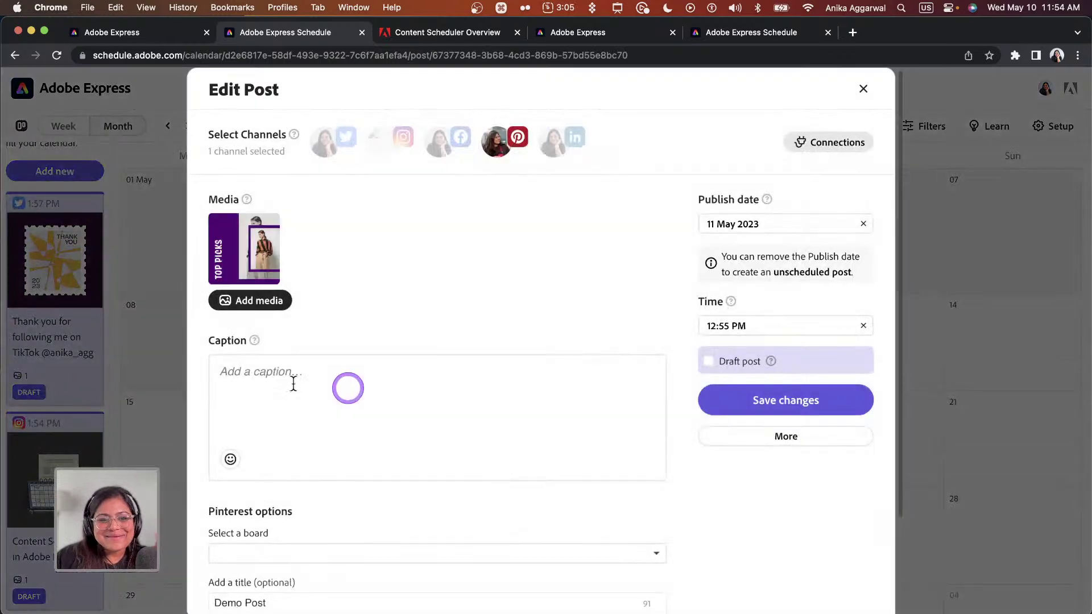
pyautogui.click(263, 370)
pyautogui.write('Pinterest Content Scheduler ')
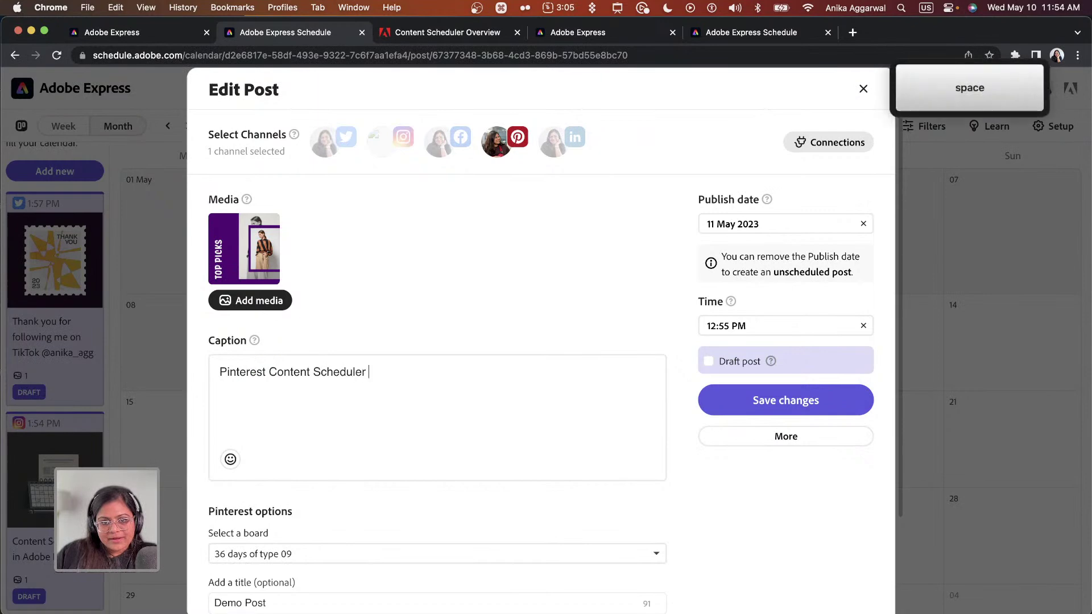
pyautogui.write('in Adobe Express')
pyautogui.click(469, 416)
pyautogui.click(726, 407)
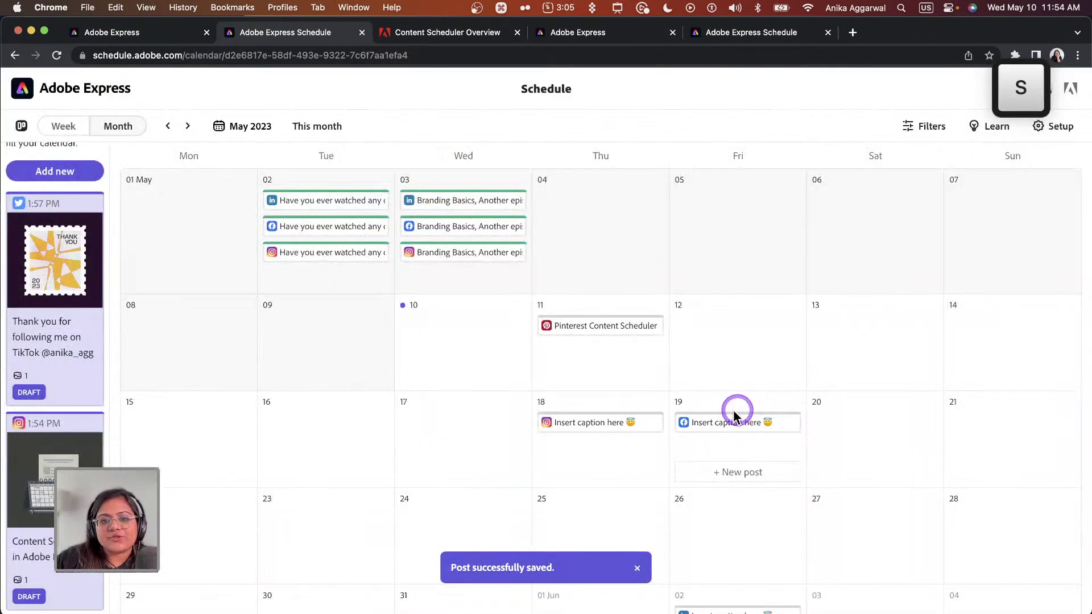